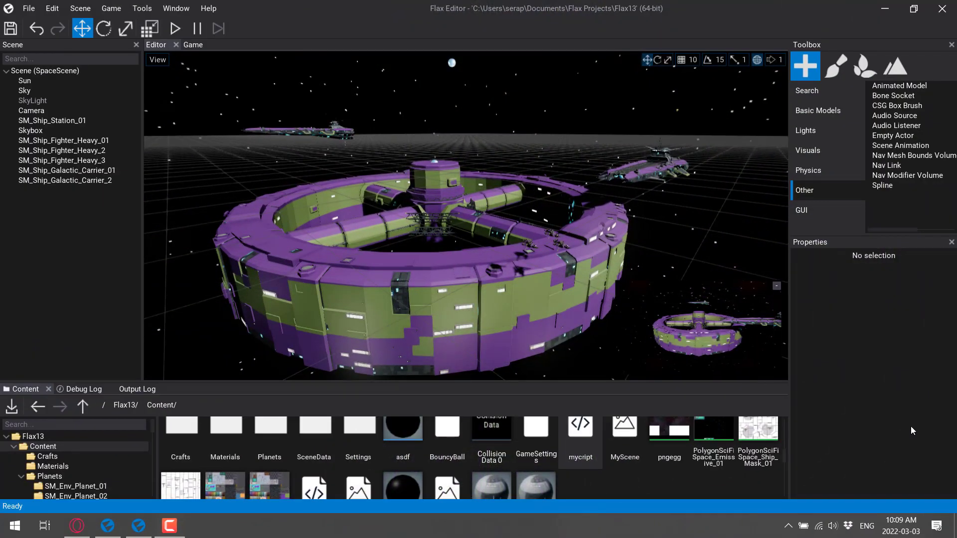
# - Fly the camera in toward the space station for a closer view of its ring
pyautogui.moveTo(482, 235)
pyautogui.mouseDown(button='right')
pyautogui.moveTo(483, 251)
pyautogui.moveTo(486, 233)
pyautogui.mouseUp(button='right')
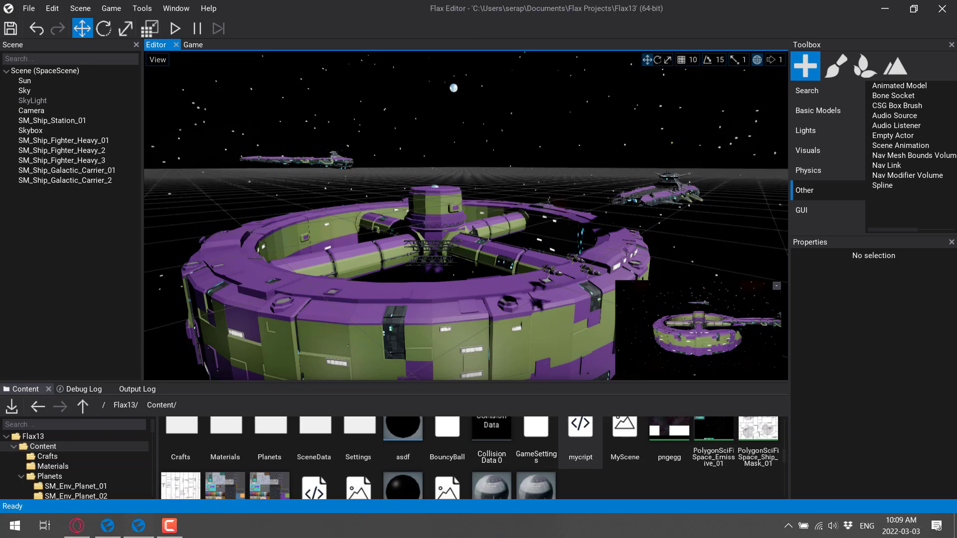
pyautogui.moveTo(379, 232)
pyautogui.mouseDown(button='right')
pyautogui.moveTo(399, 229)
pyautogui.moveTo(390, 230)
pyautogui.mouseUp(button='right')
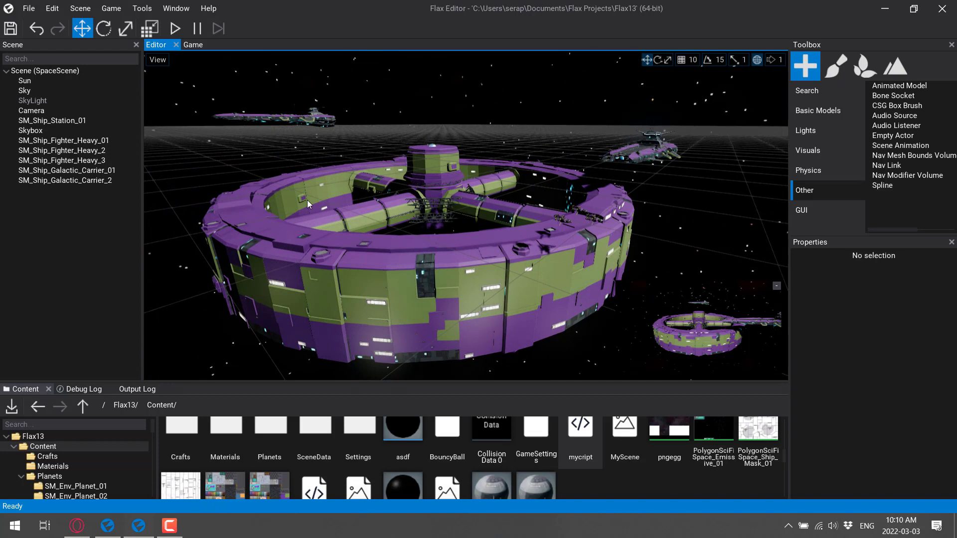
# - Move SM_Ship_Fighter_Heavy_3 along Z from -264 to -283, then focus it and pull back to view the station
pyautogui.click(563, 220)
pyautogui.moveTo(563, 220); pyautogui.dragTo(627, 247)
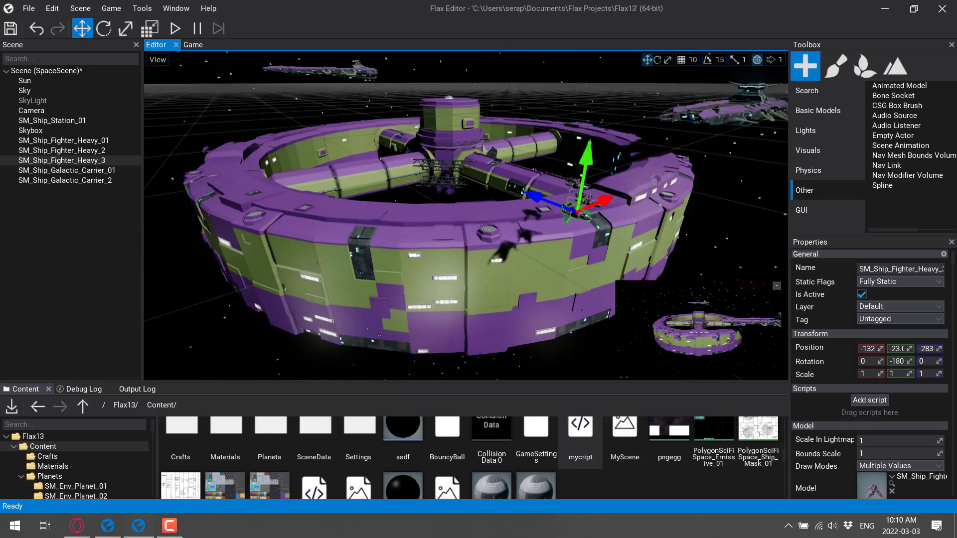
pyautogui.press('f')
pyautogui.moveTo(398, 229); pyautogui.dragTo(454, 178, button='right')
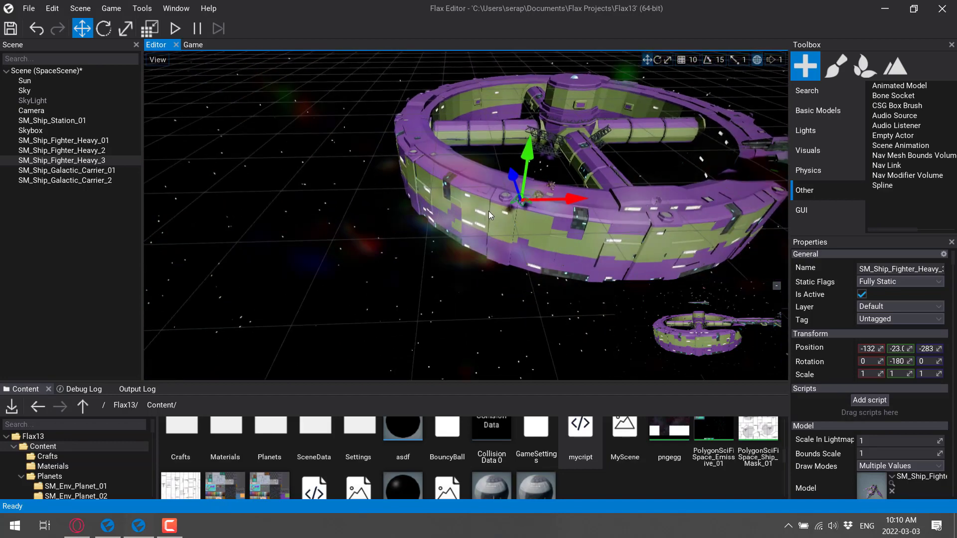
pyautogui.moveTo(489, 212); pyautogui.dragTo(202, 163, button='right')
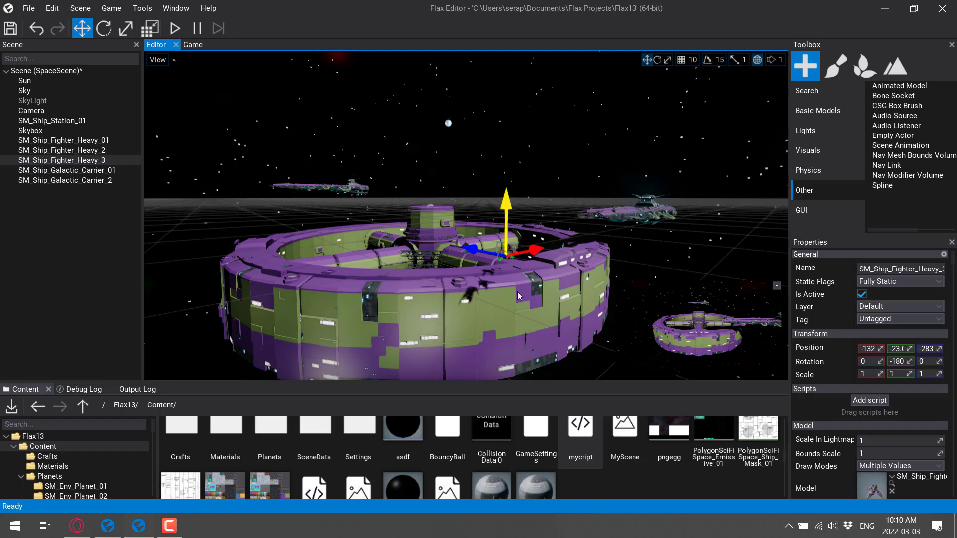
# - Open the mycript visual script and add an Override OnUpdate node to its graph
pyautogui.doubleClick(576, 429)
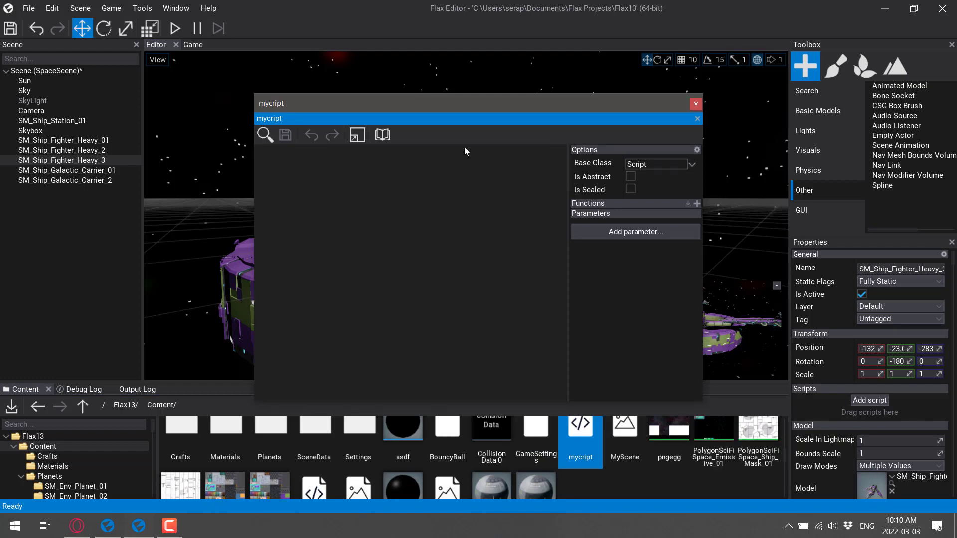
pyautogui.moveTo(520, 94); pyautogui.dragTo(540, 85)
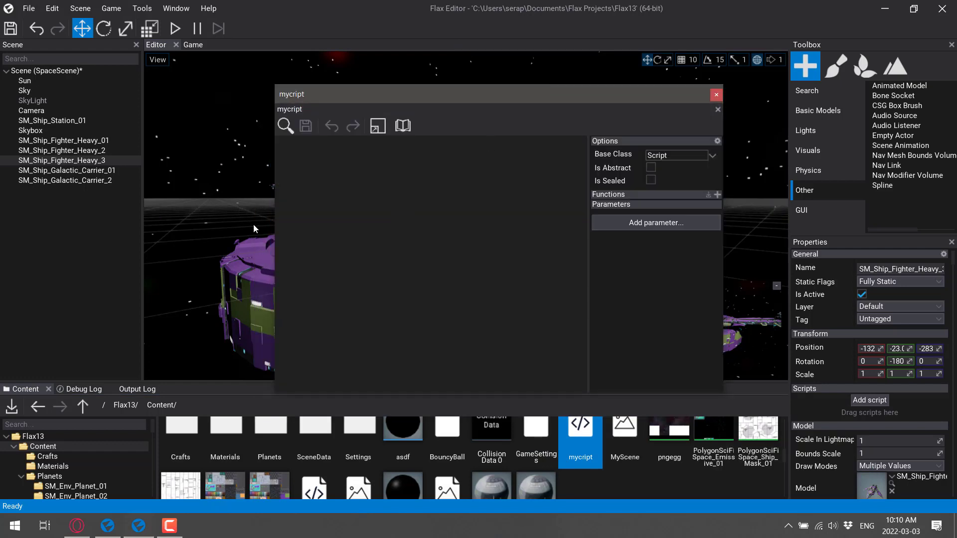
pyautogui.rightClick(303, 223)
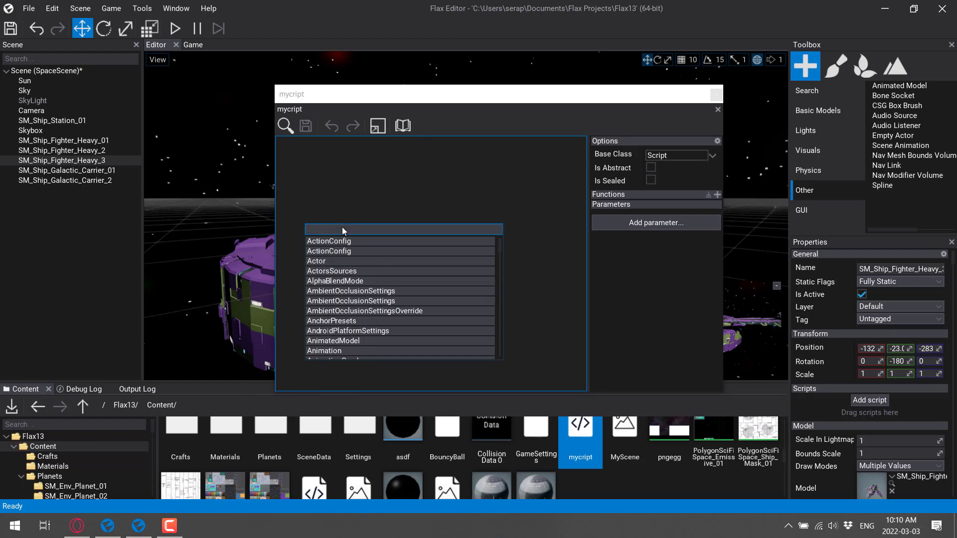
pyautogui.write('onup')
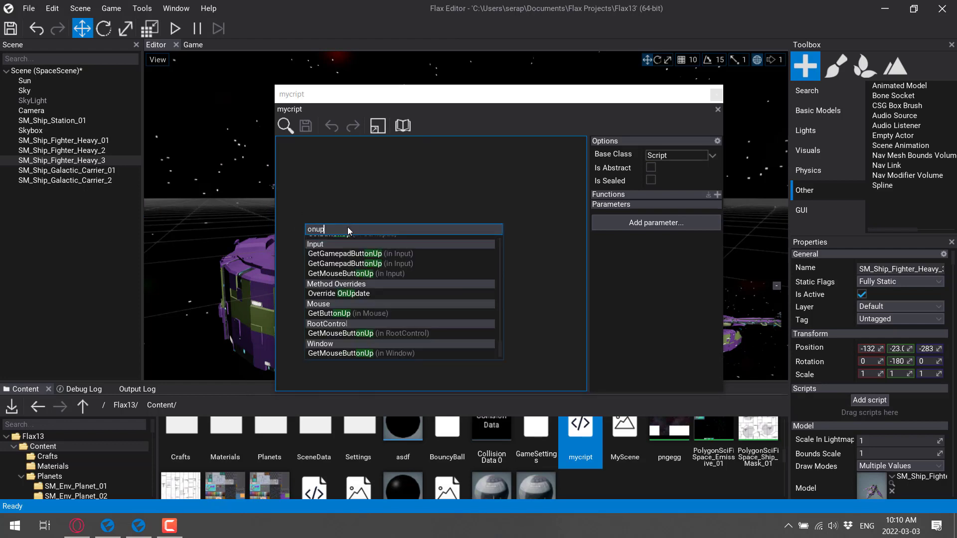
pyautogui.write('date')
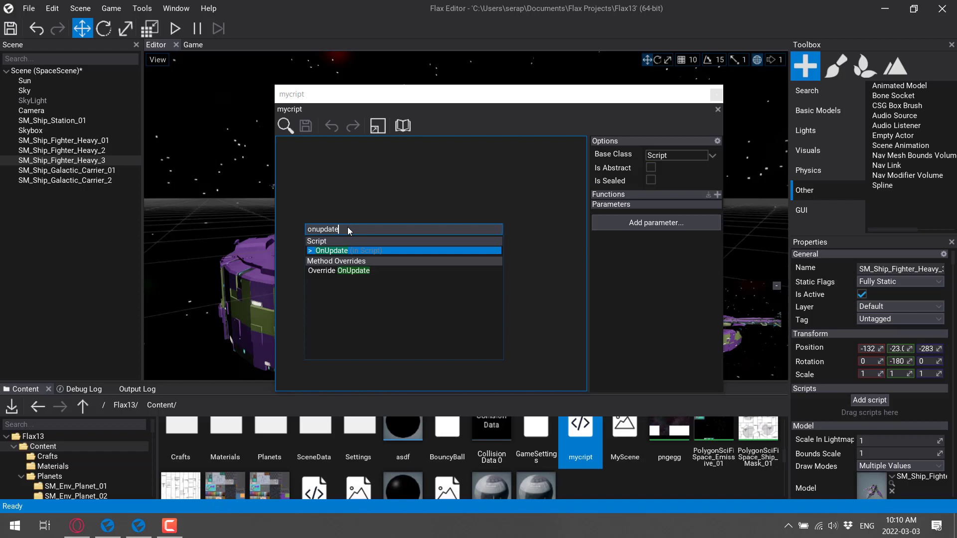
pyautogui.click(348, 271)
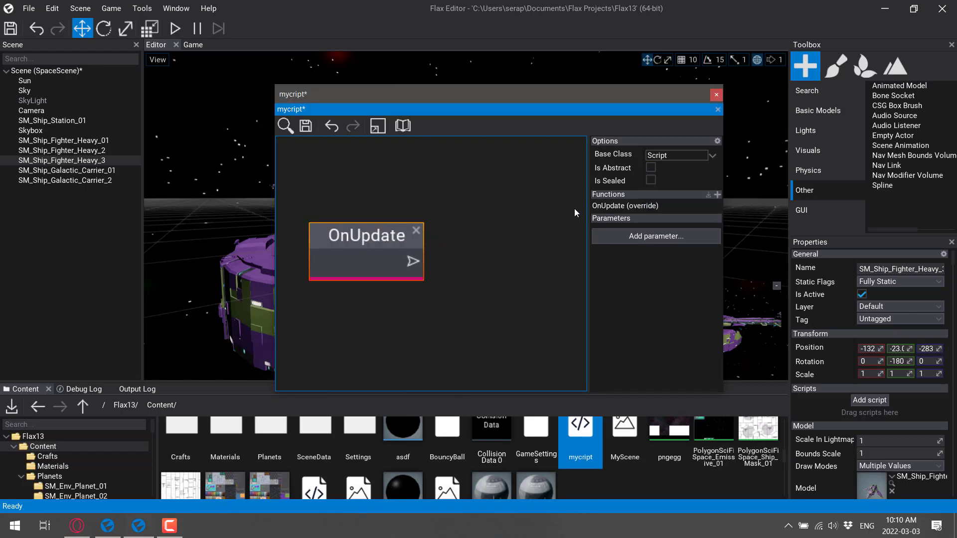
# - Add an Actor parameter to mycript and set its value to SM_Ship_Fighter_Heavy_3
pyautogui.click(681, 235)
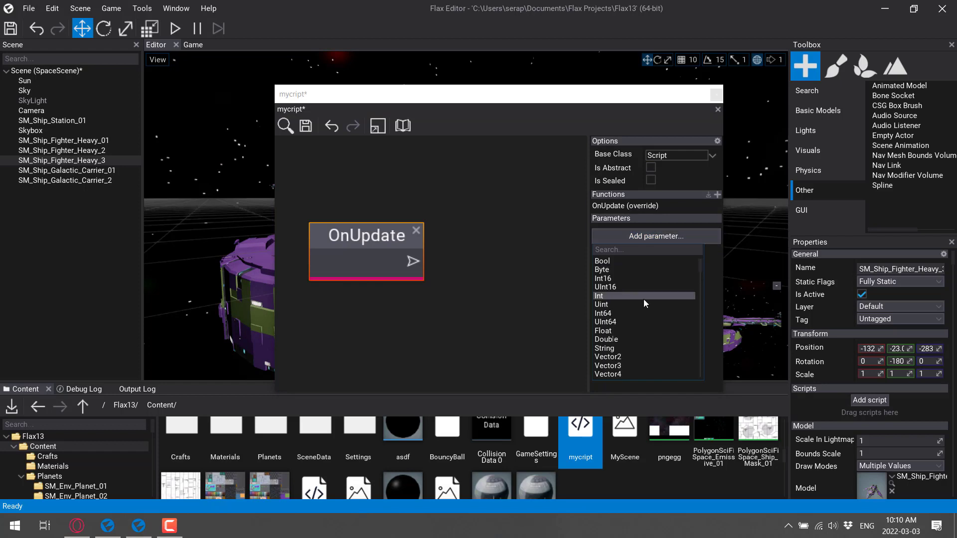
pyautogui.scroll(-15, 643, 299)
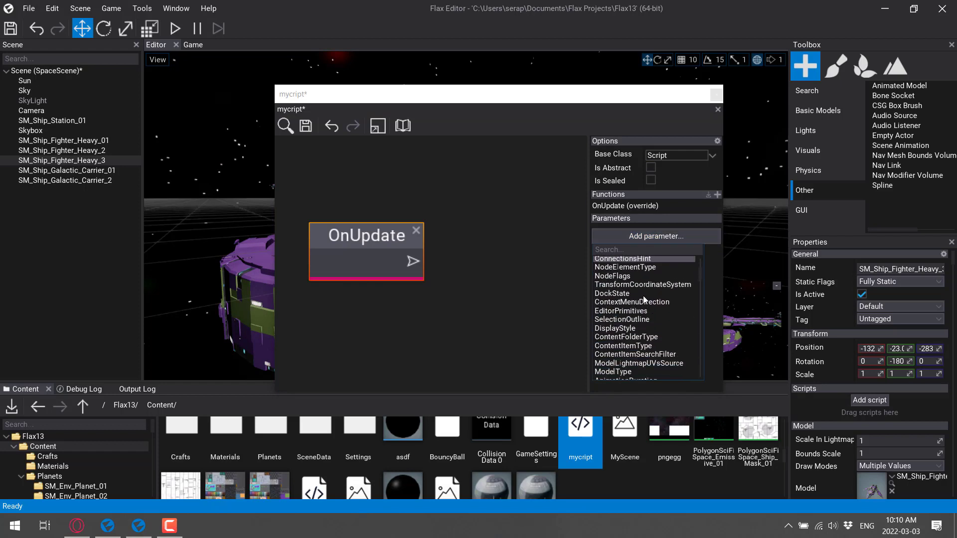
pyautogui.scroll(5, 644, 297)
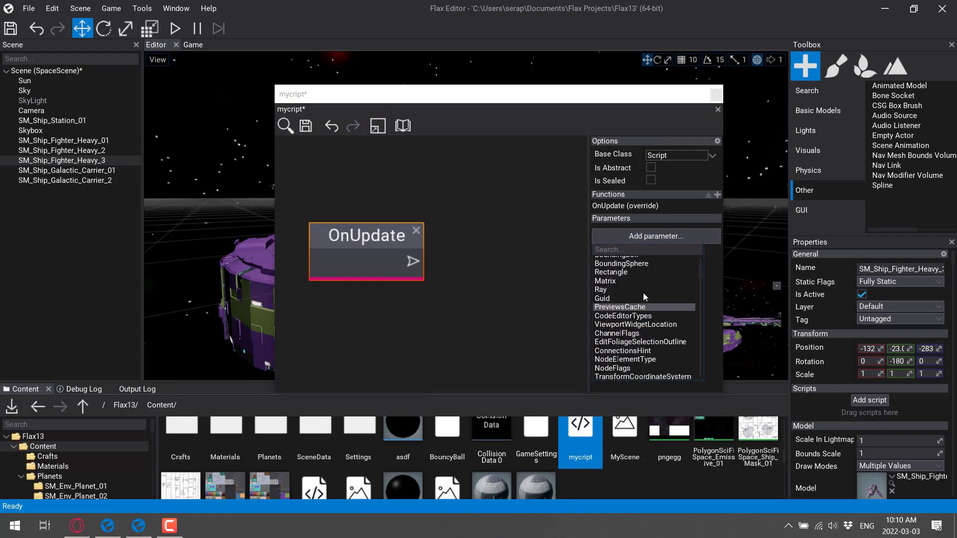
pyautogui.scroll(10, 642, 291)
pyautogui.click(626, 250)
pyautogui.write('act')
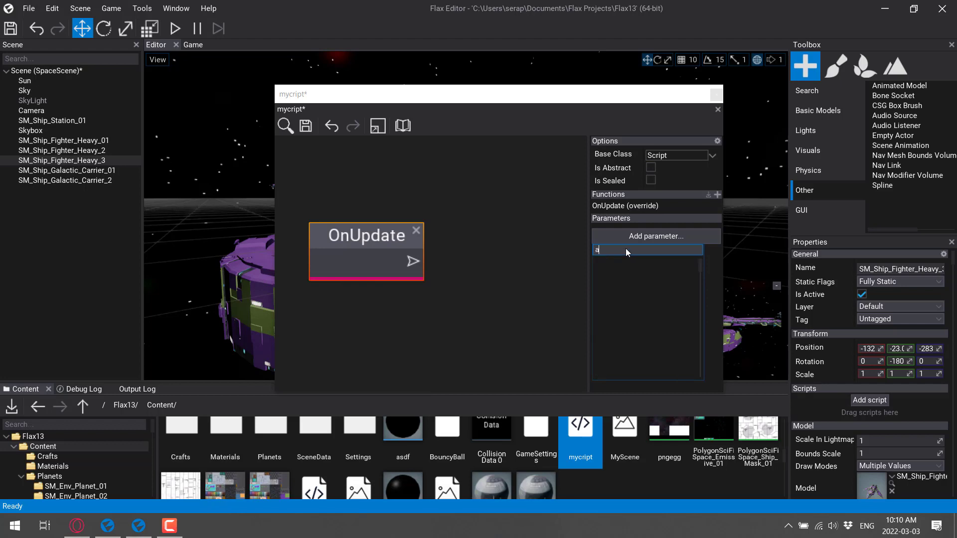
pyautogui.click(608, 287)
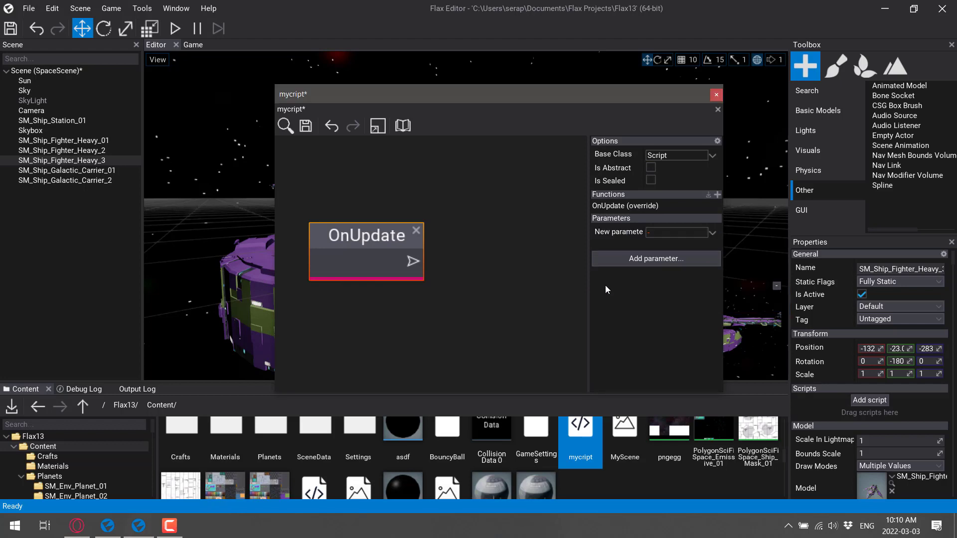
pyautogui.click(712, 233)
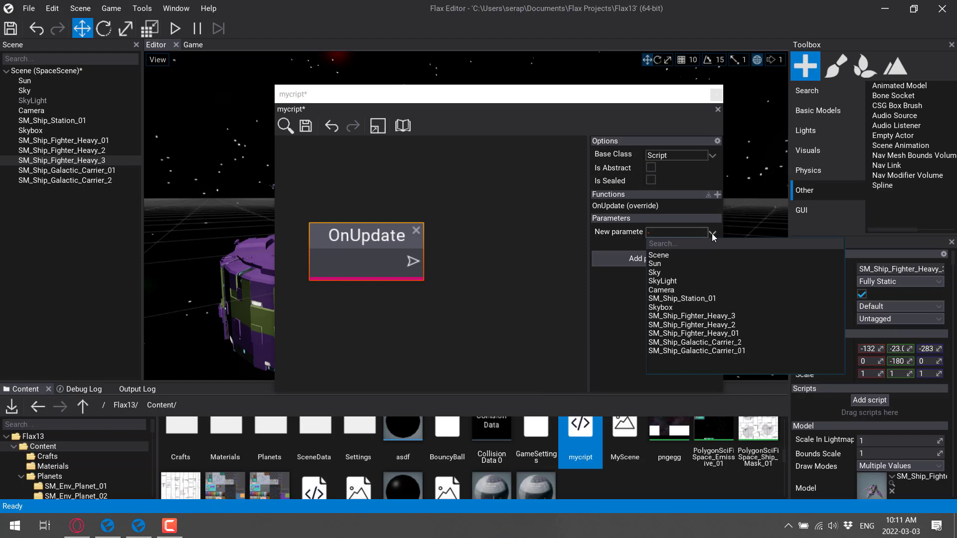
pyautogui.click(680, 315)
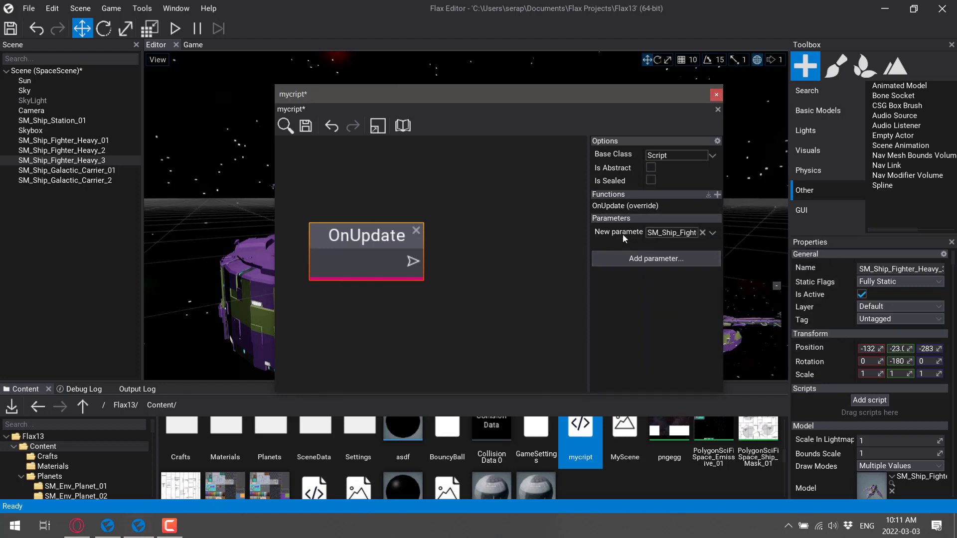
# - Place a getter for the new parameter and wire it into a Get LocalPosition node
pyautogui.moveTo(622, 232); pyautogui.dragTo(476, 198)
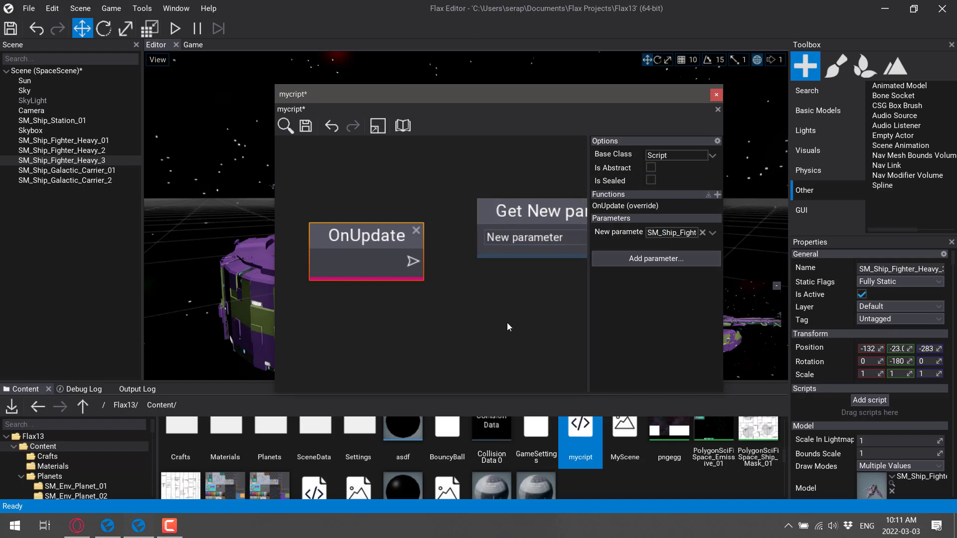
pyautogui.moveTo(475, 317); pyautogui.dragTo(411, 294, button='right')
pyautogui.scroll(-5, 414, 294)
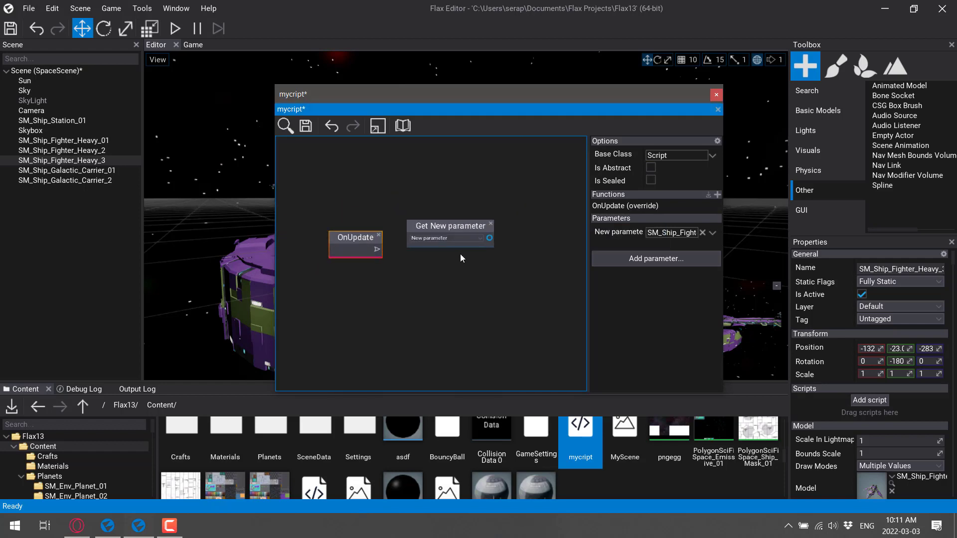
pyautogui.moveTo(489, 239); pyautogui.dragTo(523, 285)
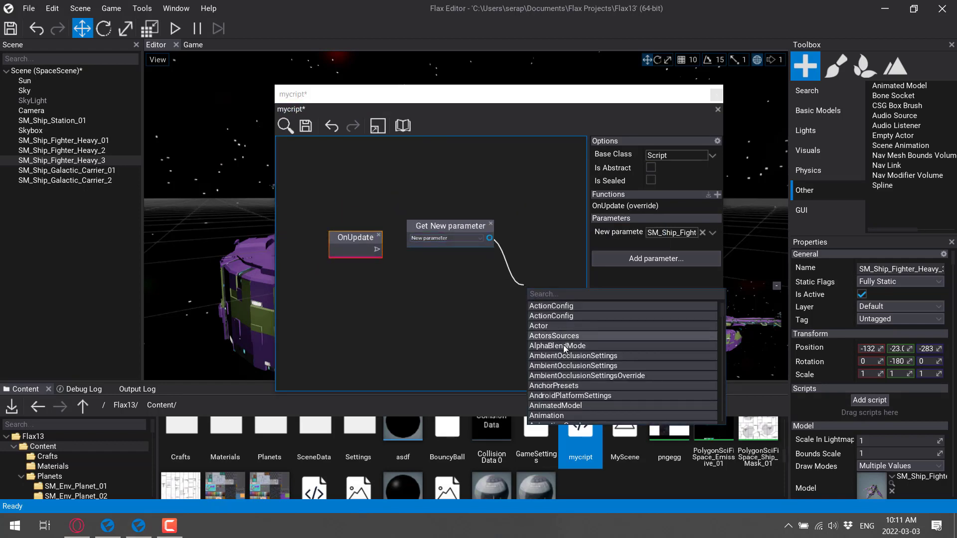
pyautogui.click(564, 326)
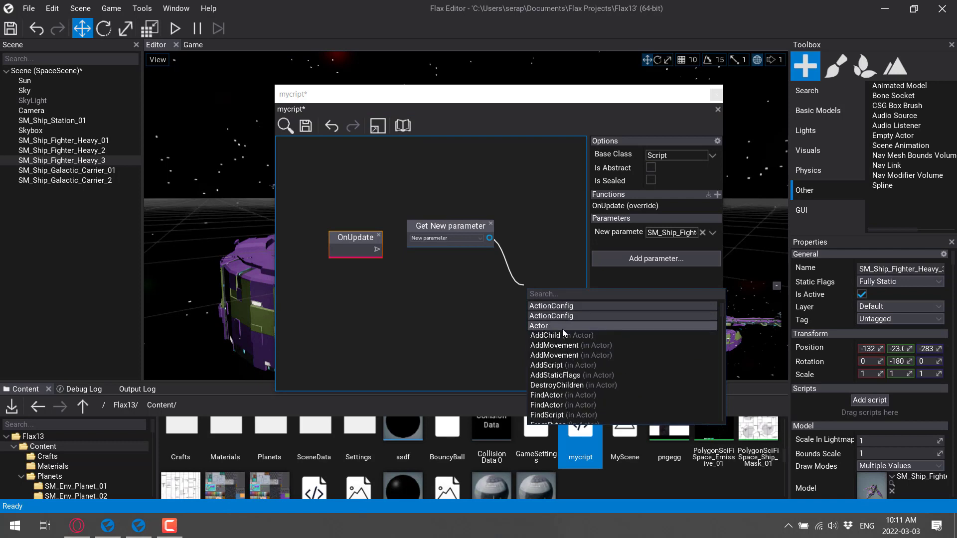
pyautogui.scroll(-10, 566, 336)
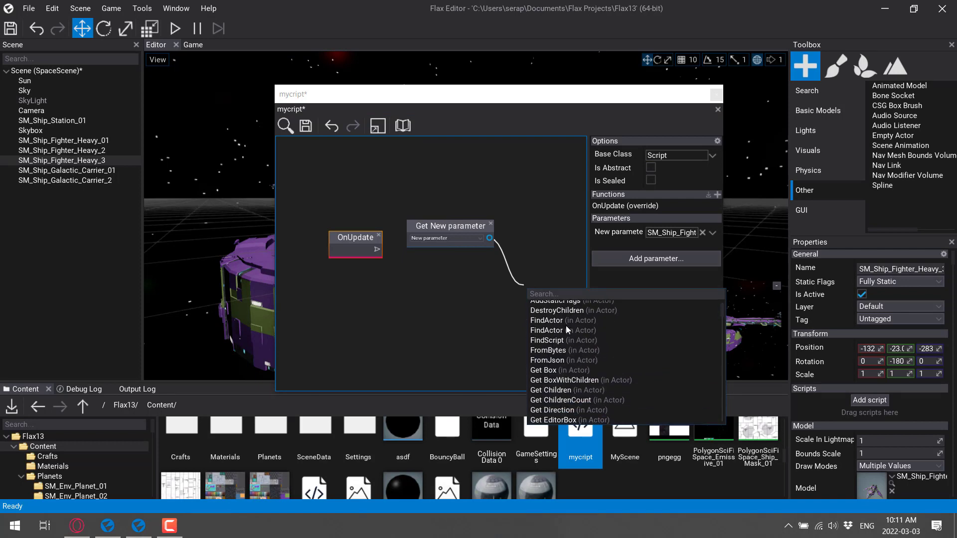
pyautogui.scroll(-8, 566, 325)
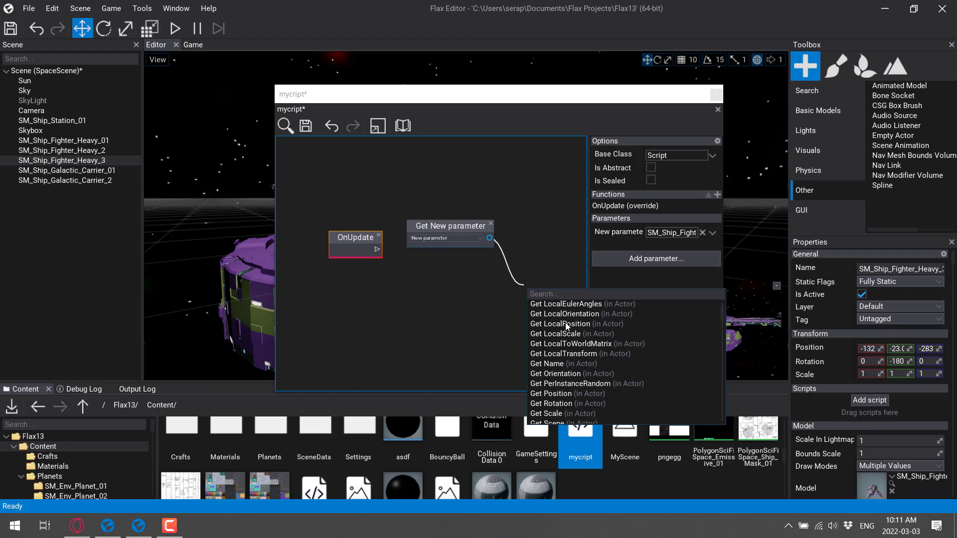
pyautogui.click(561, 322)
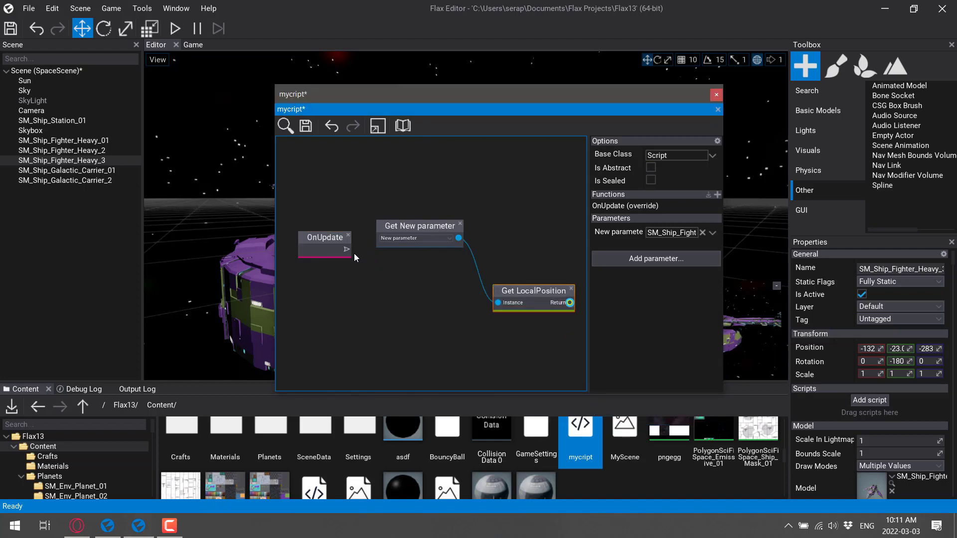
# - Add a Translation2D node fed by the LocalPosition result
pyautogui.moveTo(442, 328); pyautogui.dragTo(410, 286, button='right')
pyautogui.rightClick(500, 322)
pyautogui.click(522, 278)
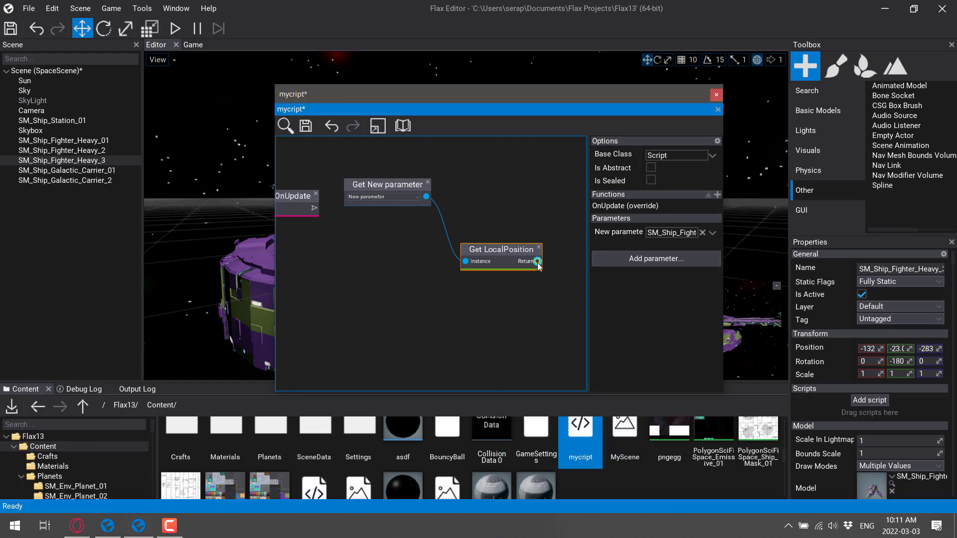
pyautogui.moveTo(537, 261); pyautogui.dragTo(529, 307)
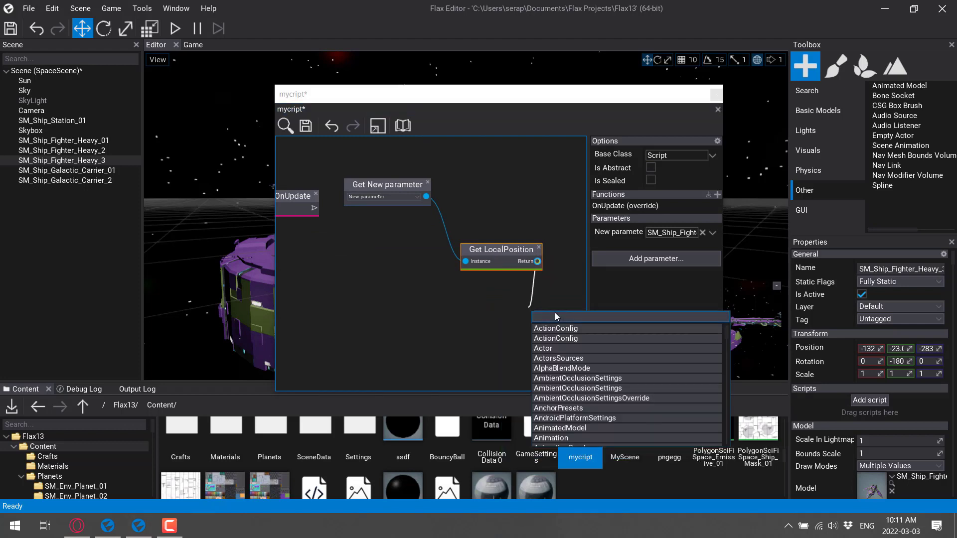
pyautogui.write('tra')
pyautogui.scroll(-8, 584, 372)
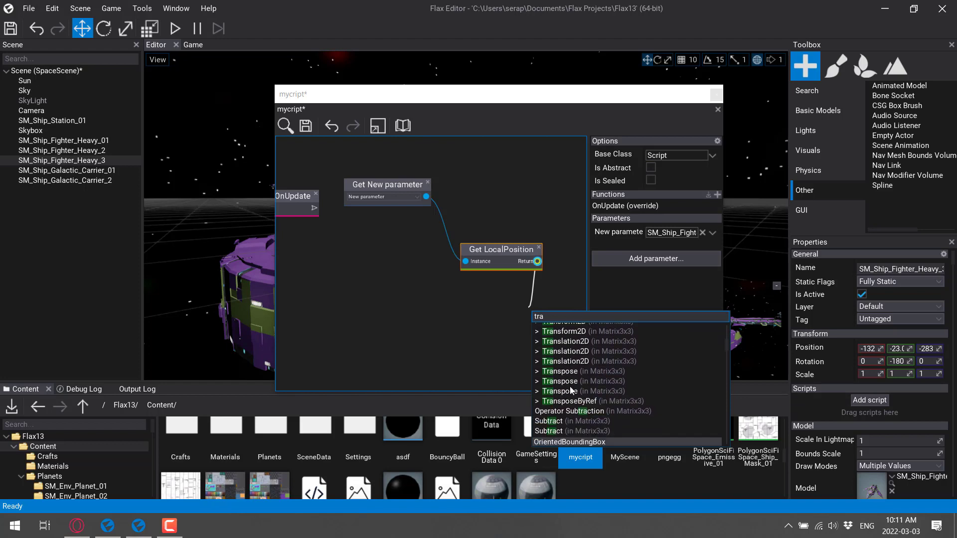
pyautogui.click(571, 386)
# - Connect OnUpdate to the Translation node, then close mycript and choose No to discard changes
pyautogui.moveTo(402, 335); pyautogui.dragTo(441, 321, button='right')
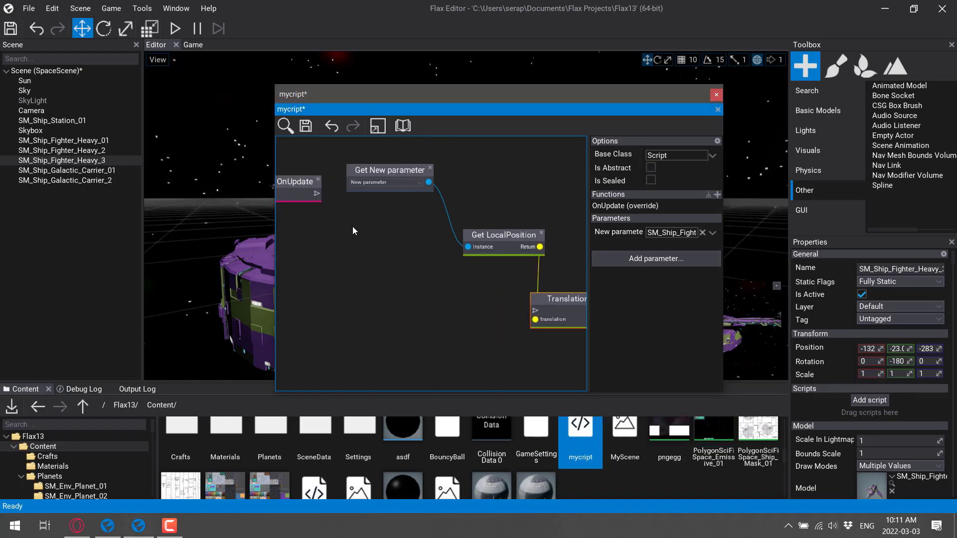
pyautogui.moveTo(317, 195); pyautogui.dragTo(534, 311)
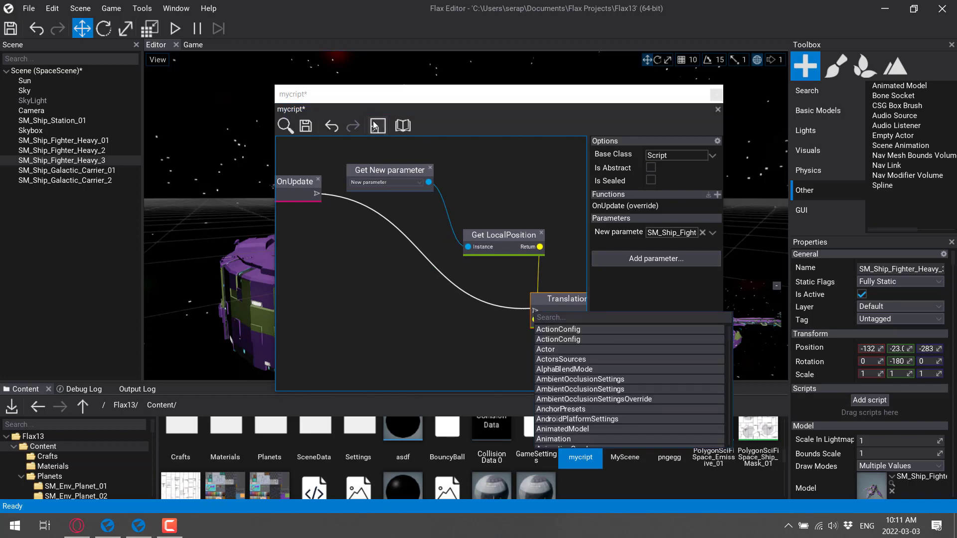
pyautogui.click(715, 94)
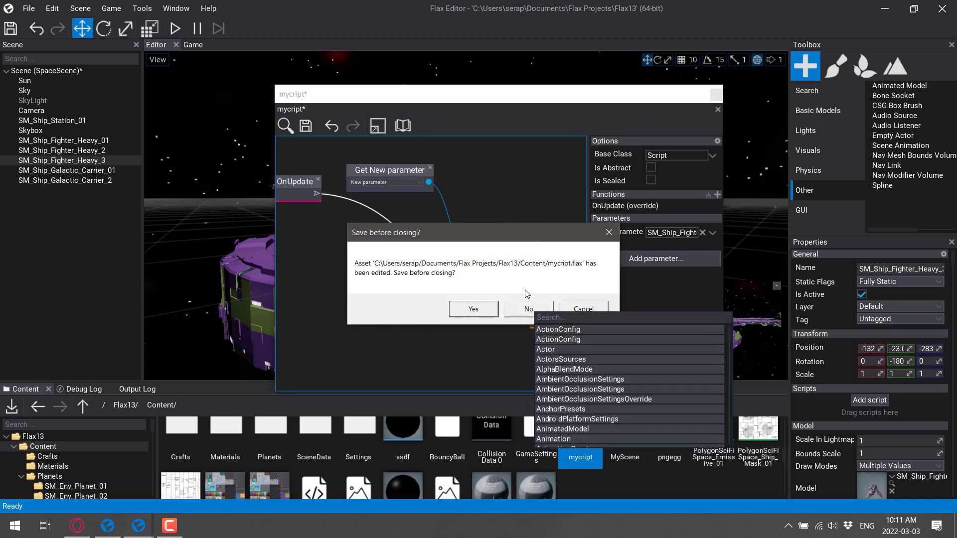
pyautogui.click(527, 308)
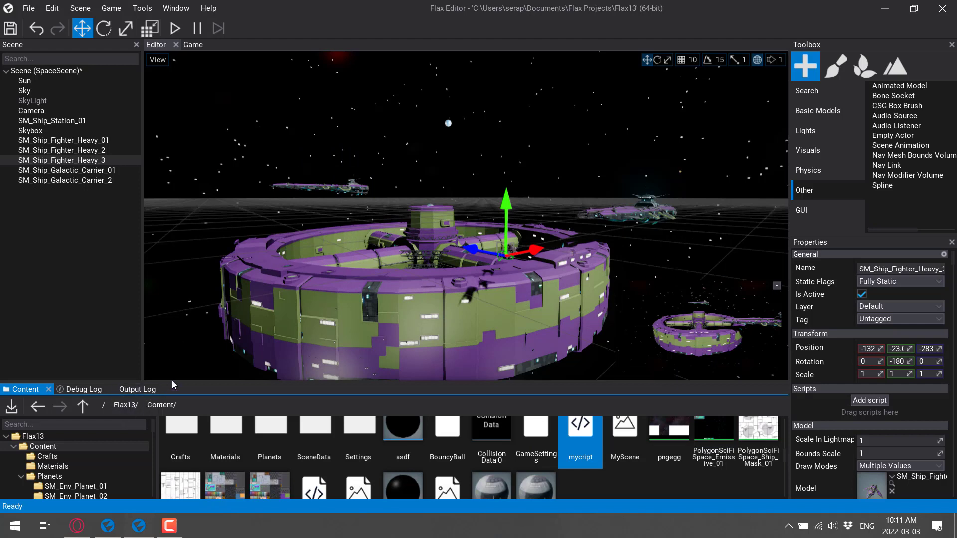
# - Enlarge the content browser, browse to Source/Game and open FreeCamera.cs in the code editor
pyautogui.moveTo(173, 381); pyautogui.dragTo(184, 317)
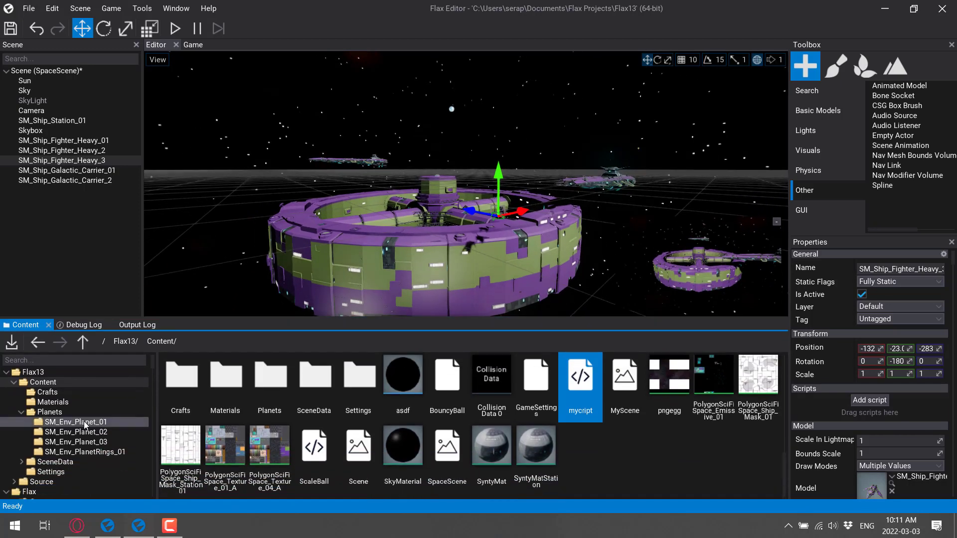
pyautogui.scroll(-3, 74, 388)
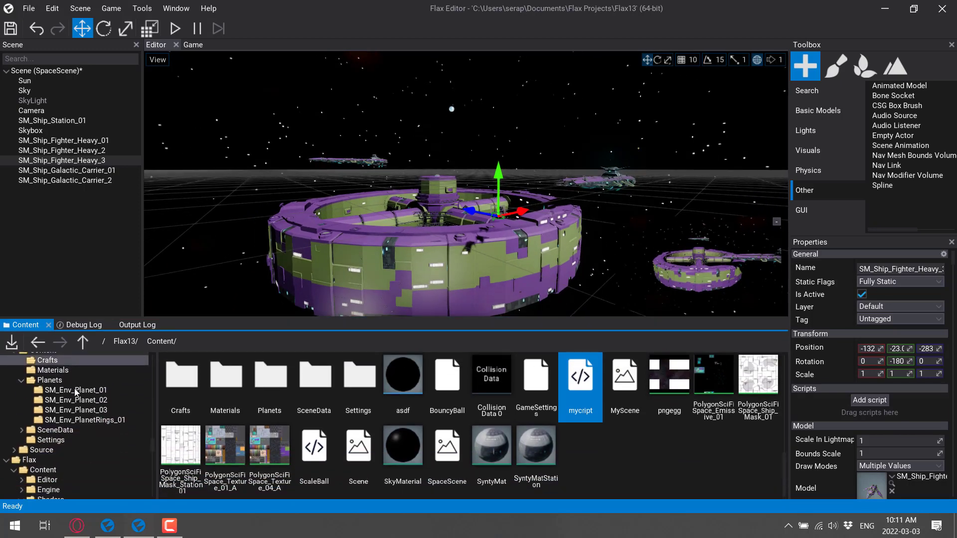
pyautogui.scroll(3, 50, 398)
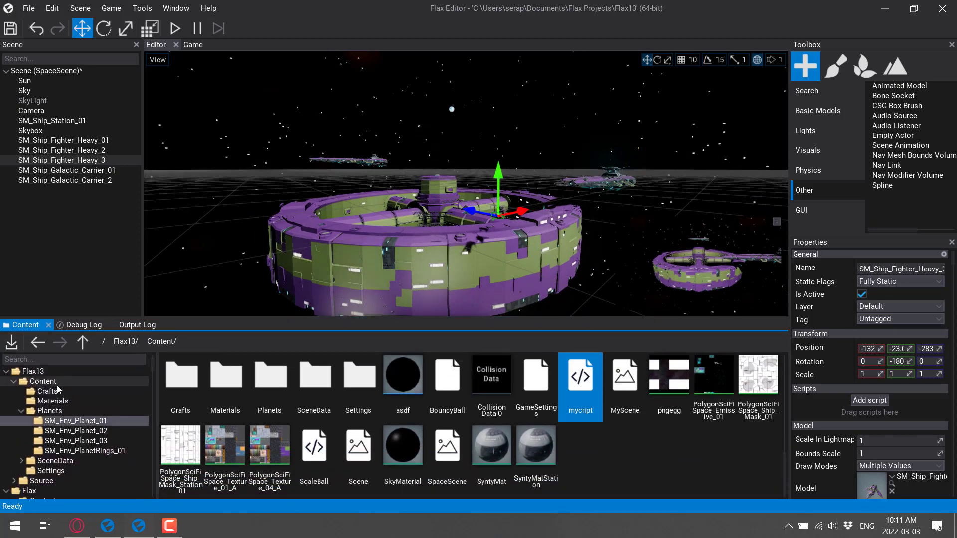
pyautogui.click(22, 411)
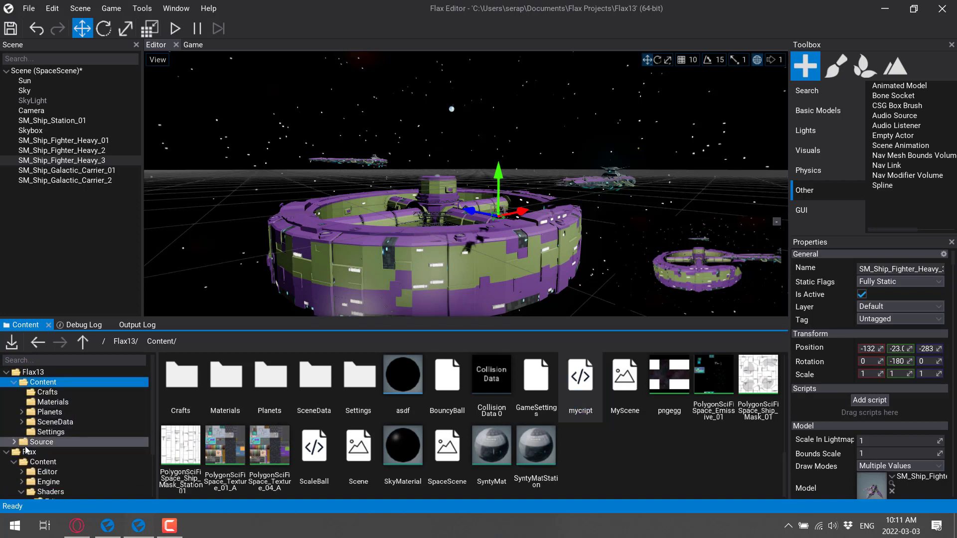
pyautogui.click(29, 443)
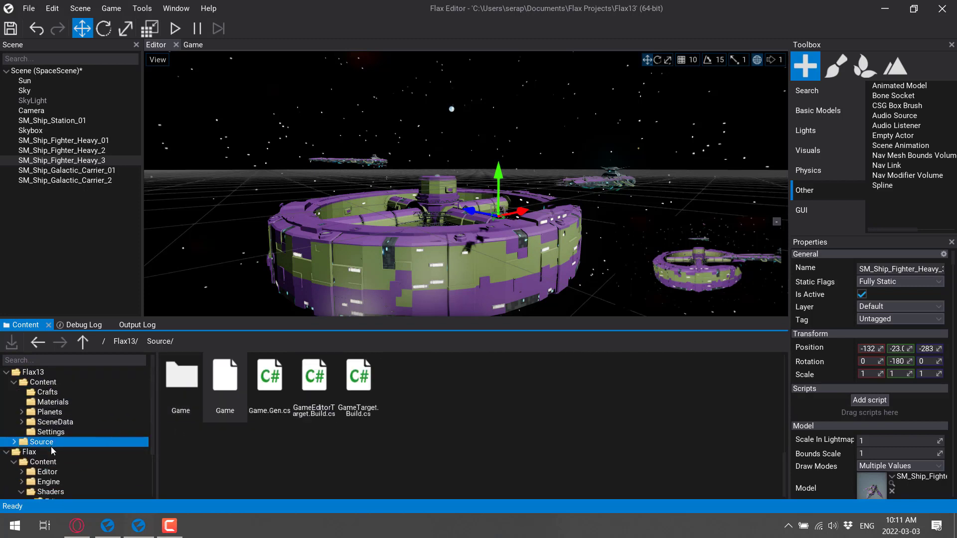
pyautogui.doubleClick(180, 379)
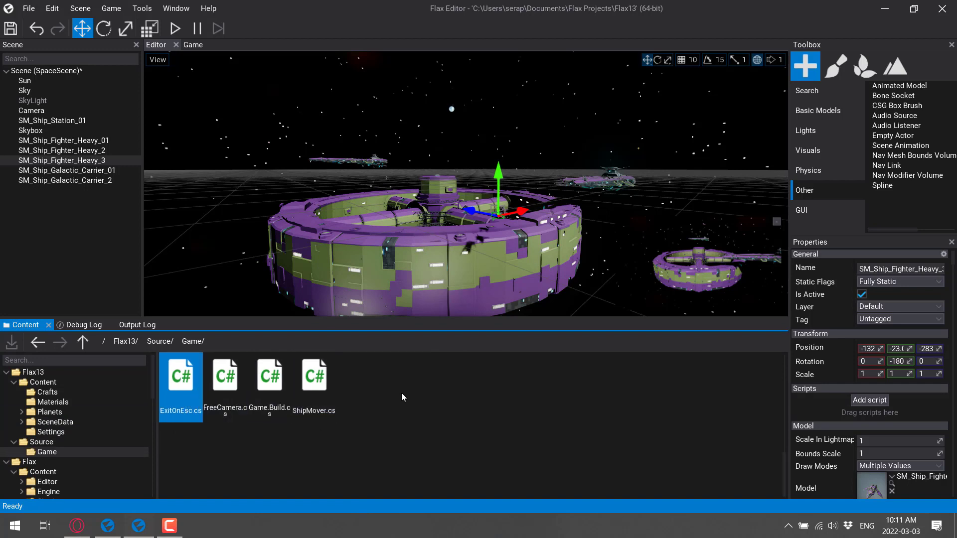
pyautogui.doubleClick(220, 379)
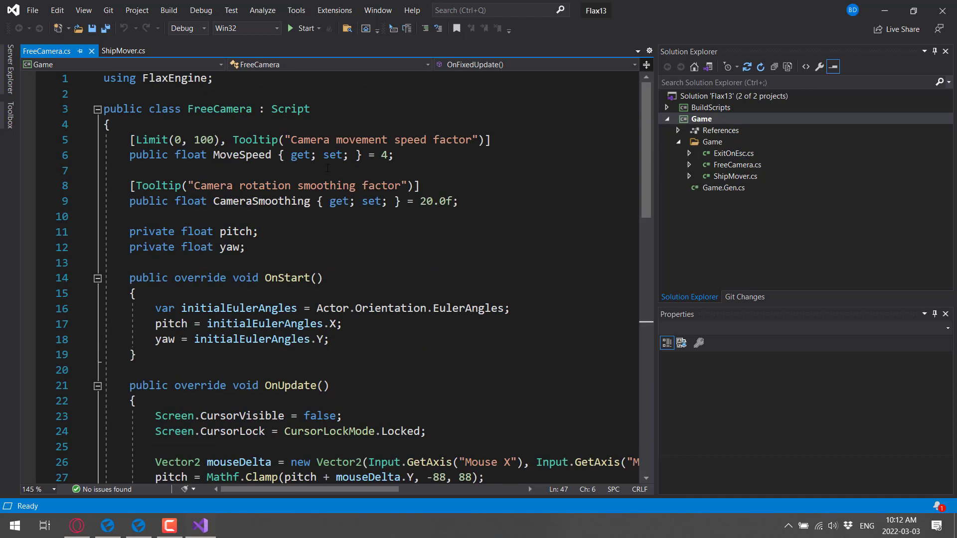
# - Scroll through FreeCamera.cs, pointing out its Script base class and selecting the OnUpdate method
pyautogui.click(309, 109)
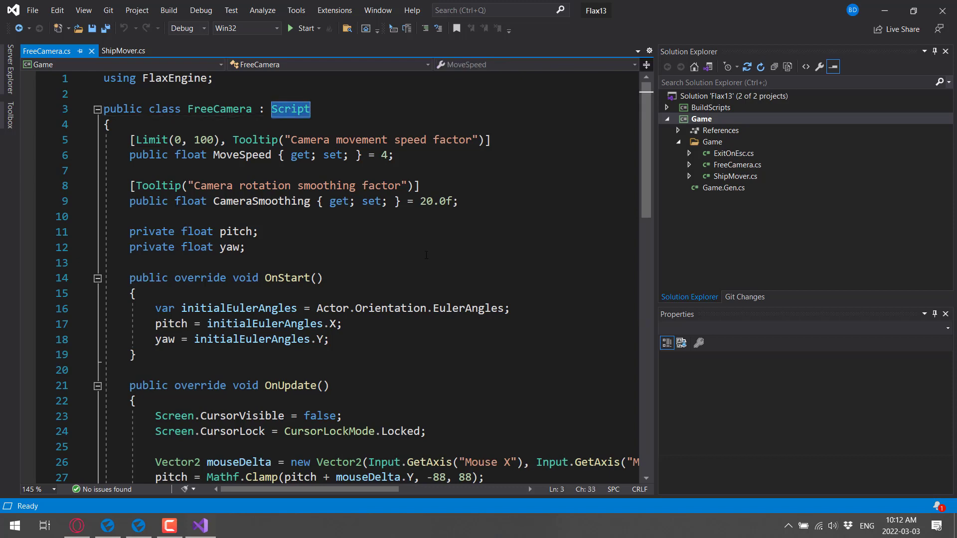
pyautogui.scroll(-1, 360, 242)
pyautogui.scroll(1, 217, 205)
pyautogui.scroll(-5, 331, 186)
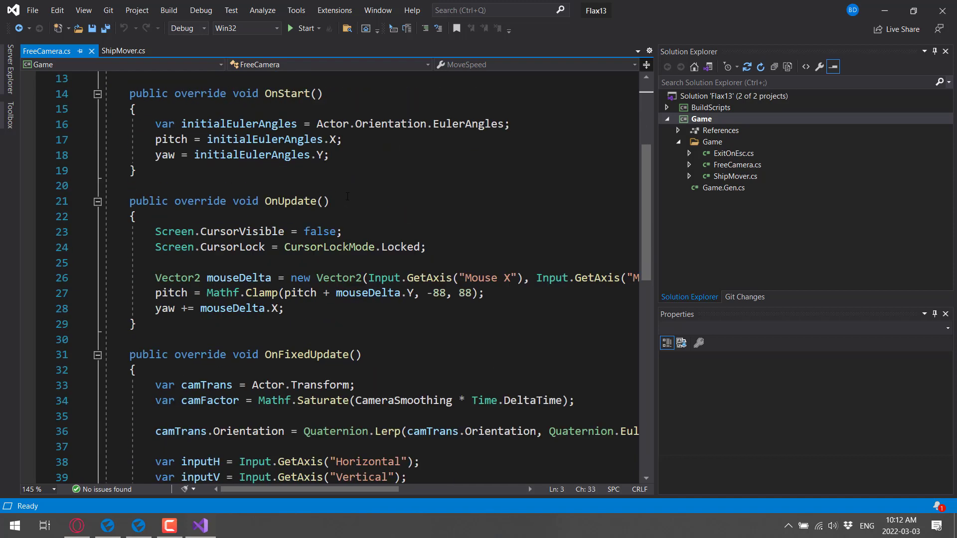
pyautogui.doubleClick(294, 156)
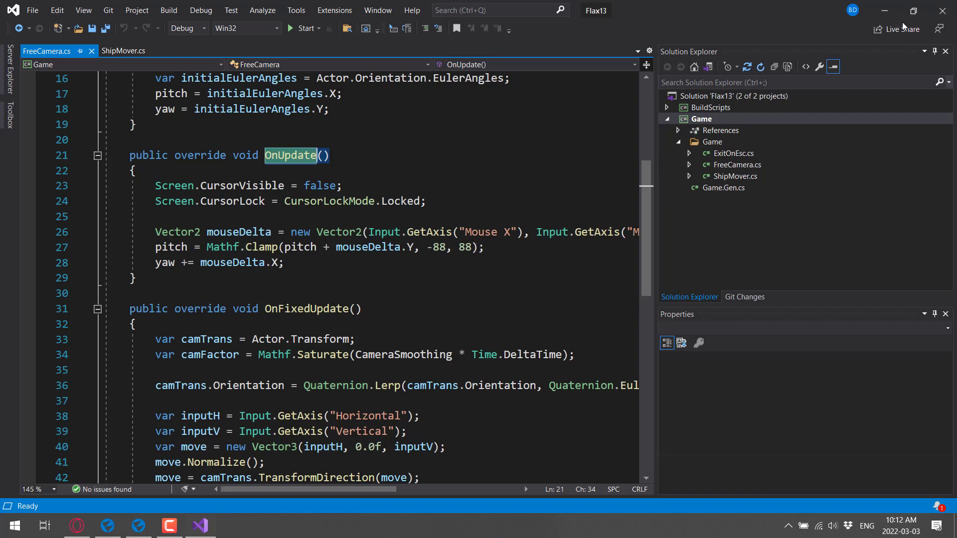
# - Close Visual Studio, orbit the station view, and open Content/Crafts with its four ship models
pyautogui.click(941, 10)
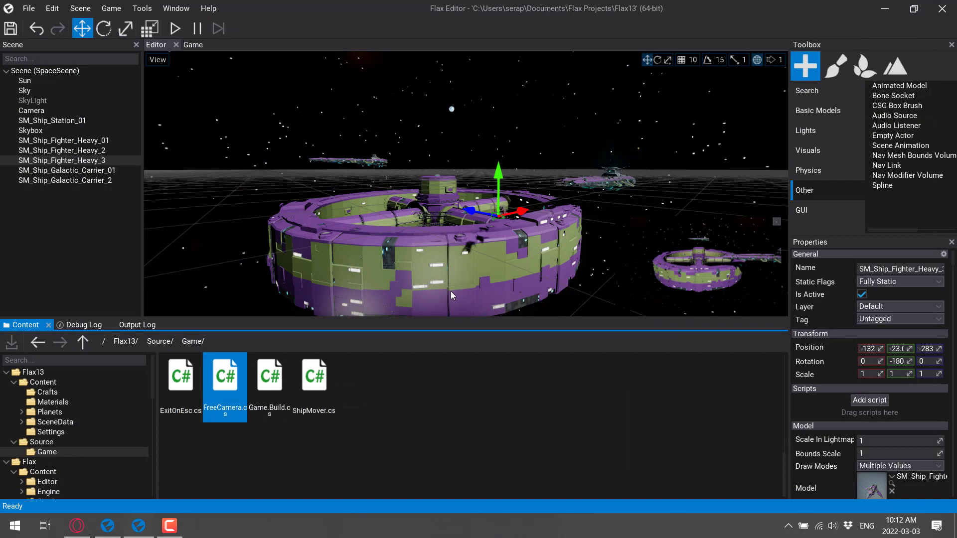
pyautogui.rightClick(632, 205)
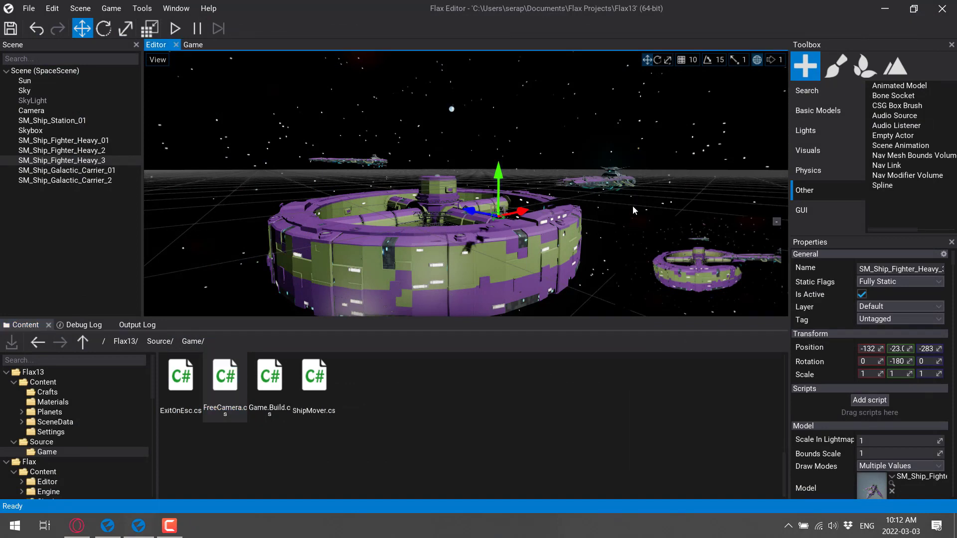
pyautogui.moveTo(633, 206); pyautogui.dragTo(474, 169, button='right')
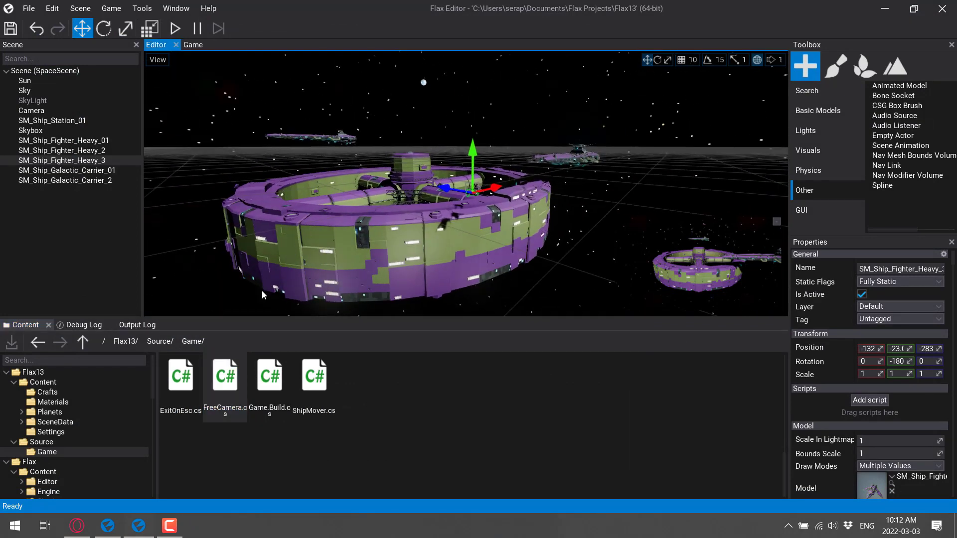
pyautogui.click(70, 382)
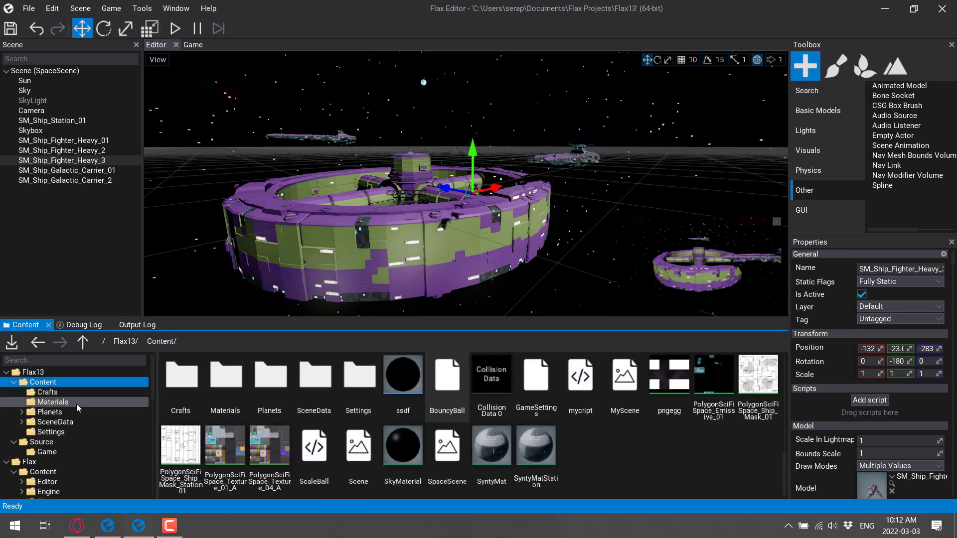
pyautogui.doubleClick(184, 382)
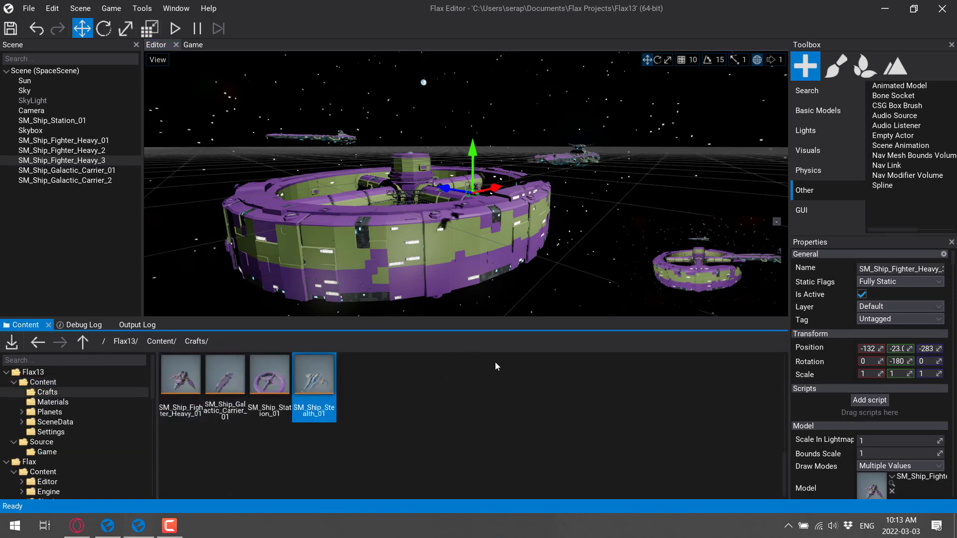
# - Open Downloads > POLYGON_ScifiSpace_SourceFiles > StaticMeshes in File Explorer and scroll through its FBX models
pyautogui.click(15, 526)
pyautogui.moveTo(18, 407)
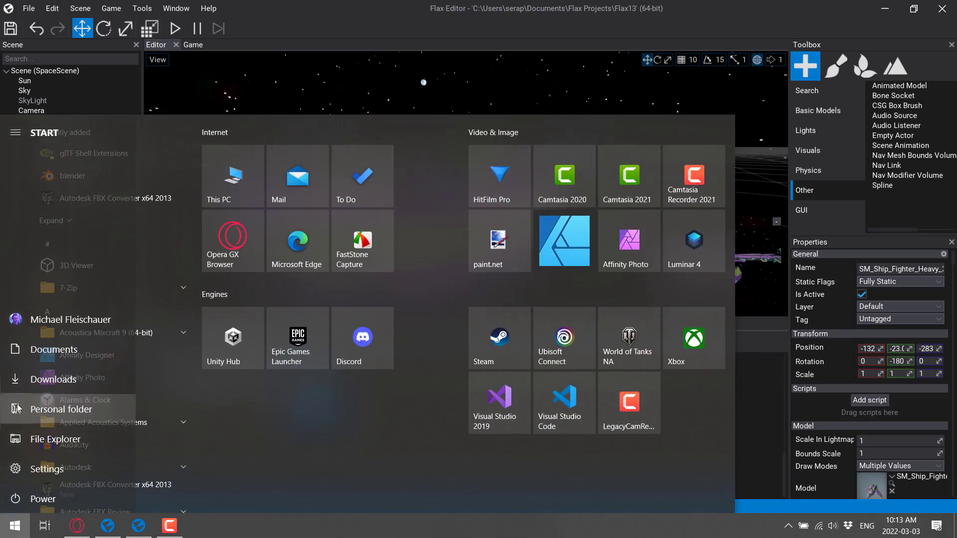
pyautogui.click(18, 379)
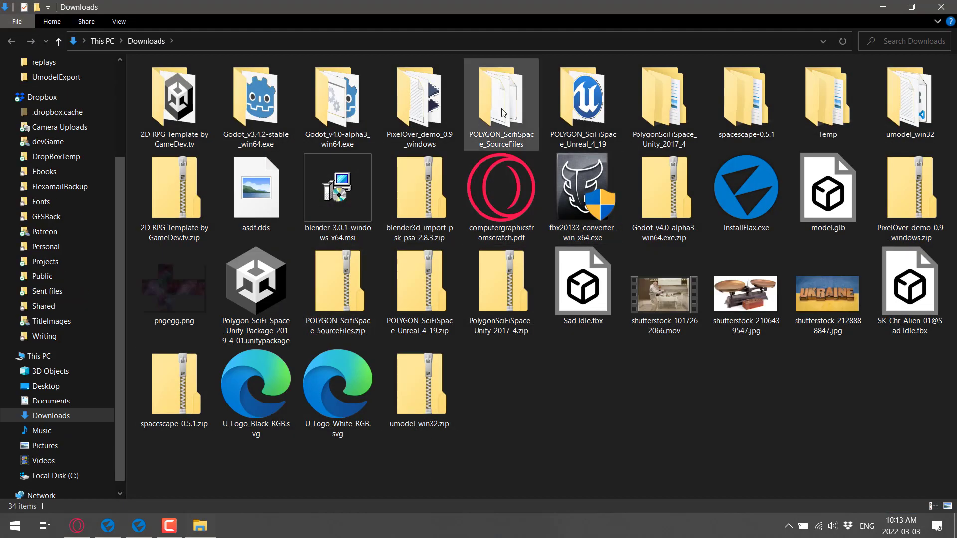
pyautogui.doubleClick(503, 112)
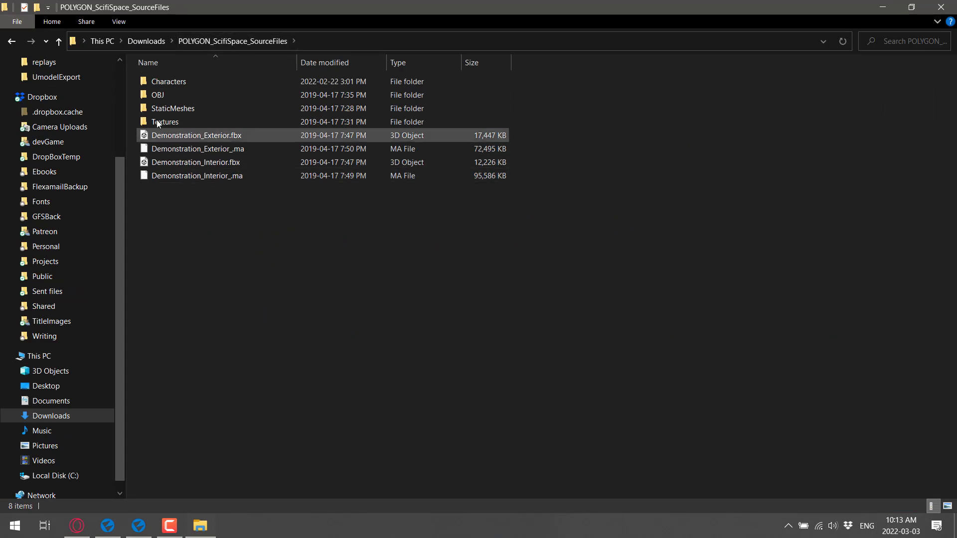
pyautogui.doubleClick(168, 108)
pyautogui.scroll(-15, 328, 301)
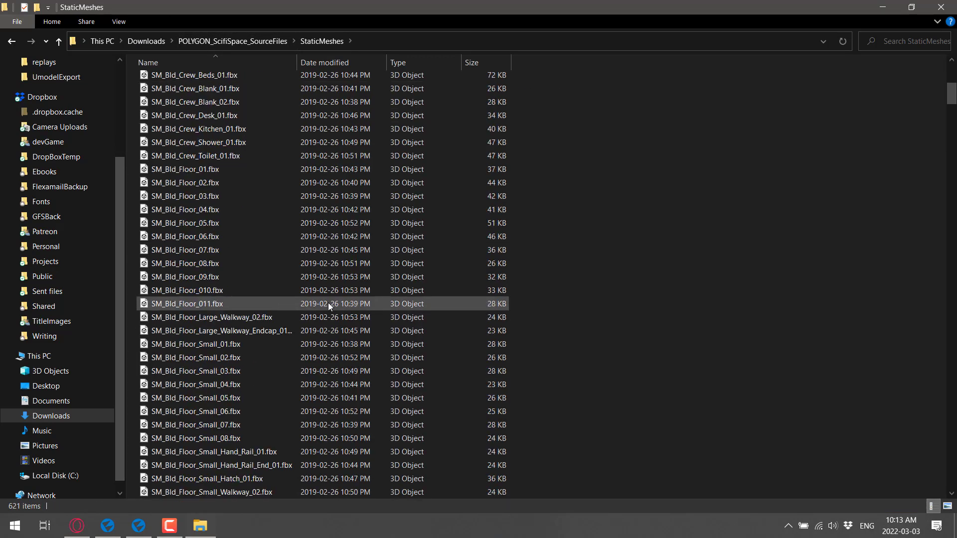
pyautogui.scroll(-20, 328, 302)
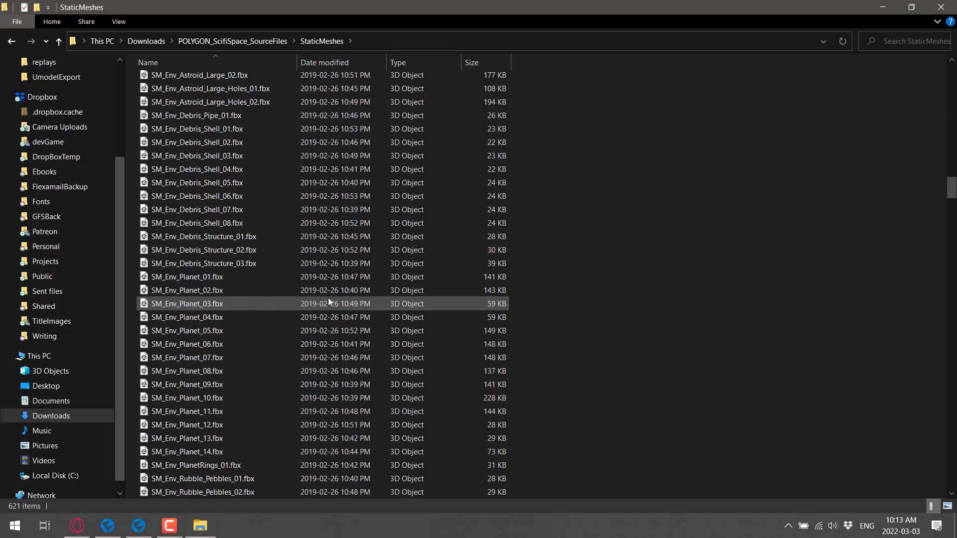
pyautogui.scroll(-20, 328, 298)
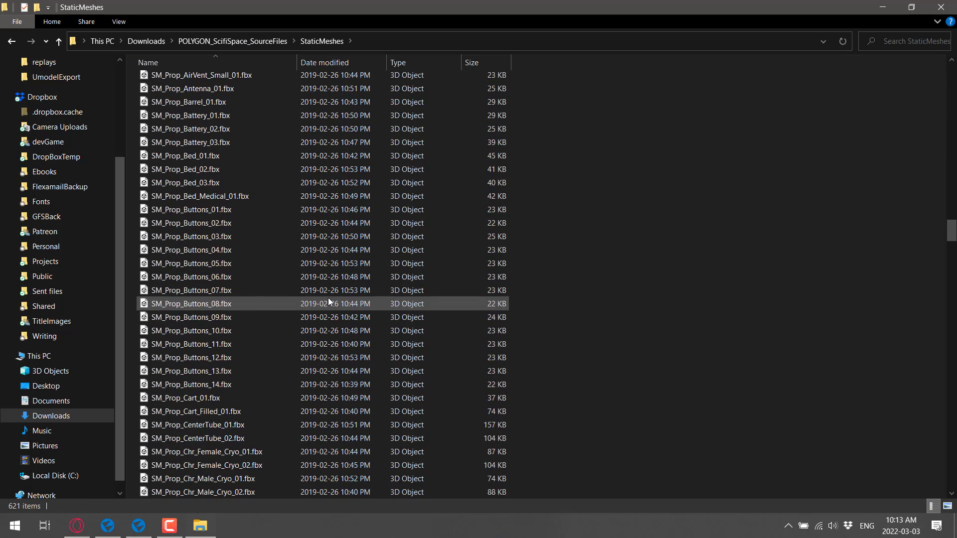
pyautogui.scroll(-20, 328, 297)
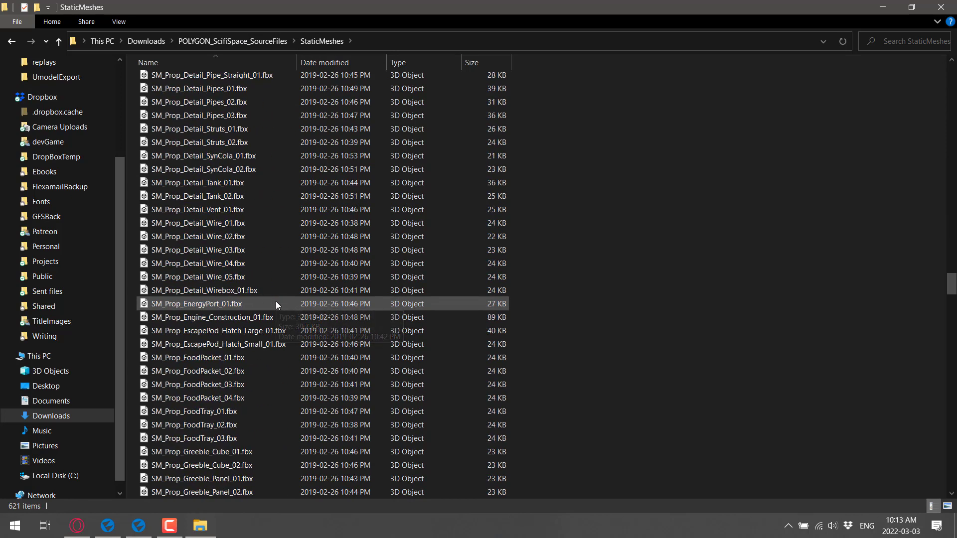
pyautogui.scroll(-20, 276, 304)
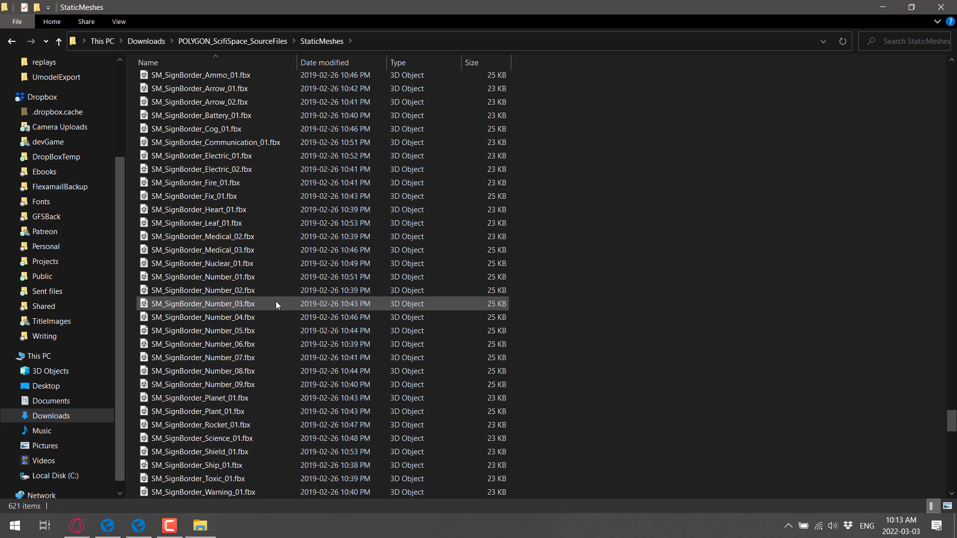
pyautogui.scroll(20, 276, 304)
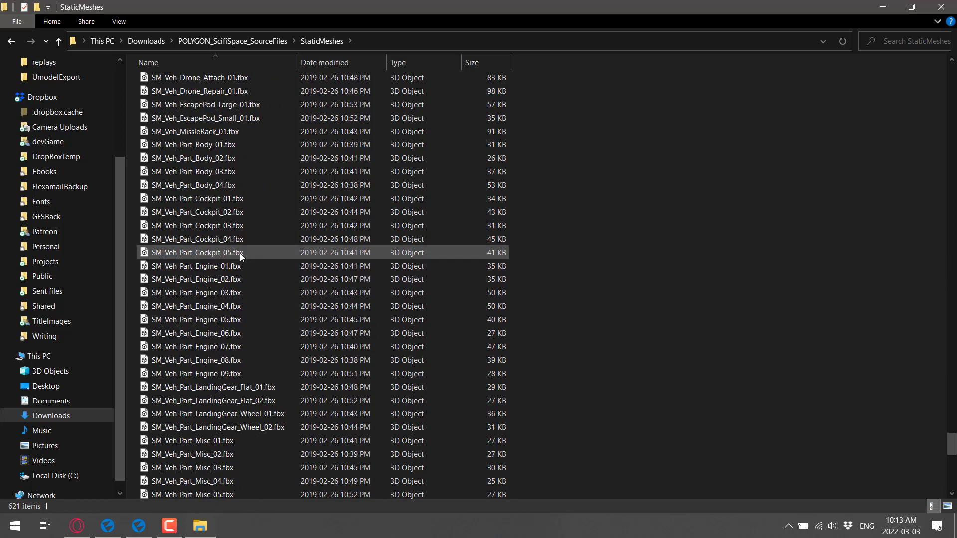
pyautogui.scroll(15, 240, 253)
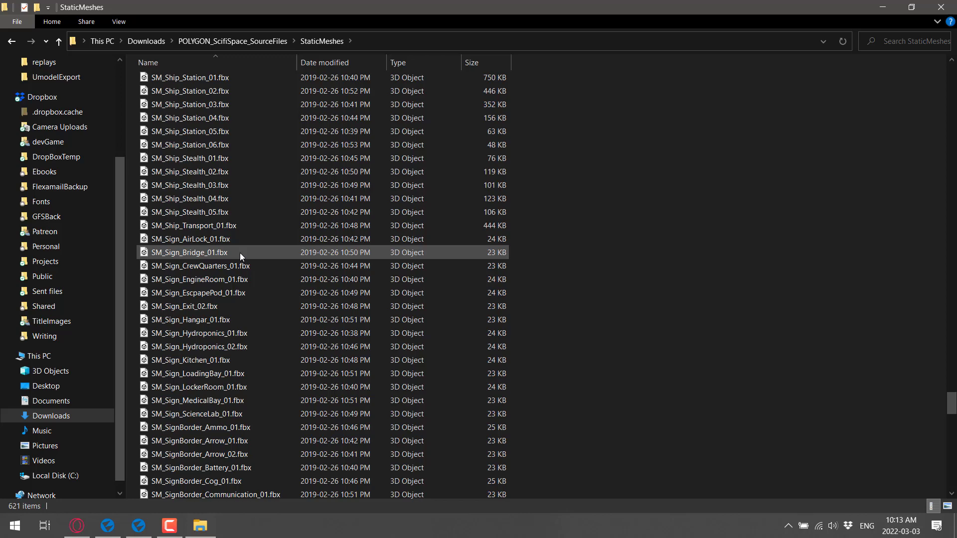
pyautogui.scroll(2, 213, 219)
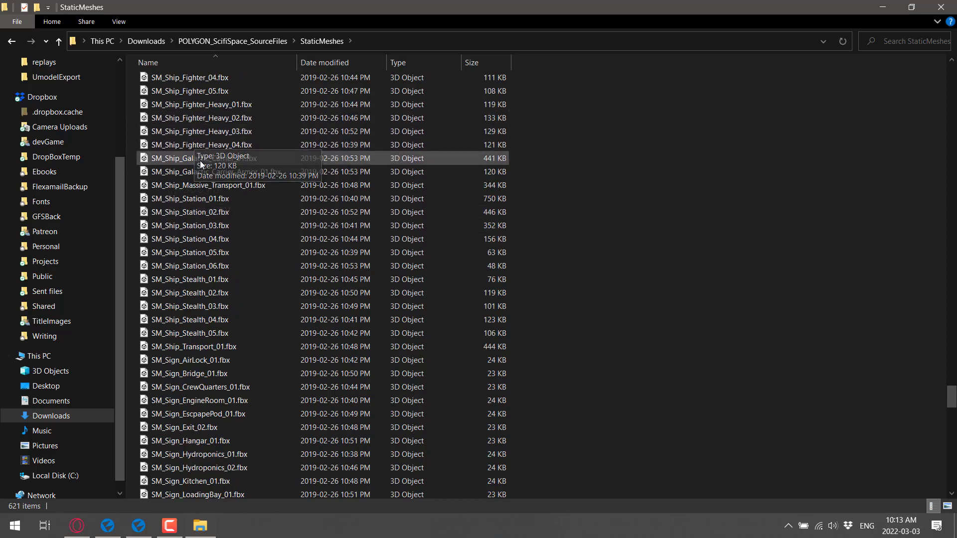
# - Drag SM_Ship_Galactic_Carrier_01.fbx into the Crafts folder and import it at scale 0.01
pyautogui.moveTo(190, 157); pyautogui.dragTo(422, 430)
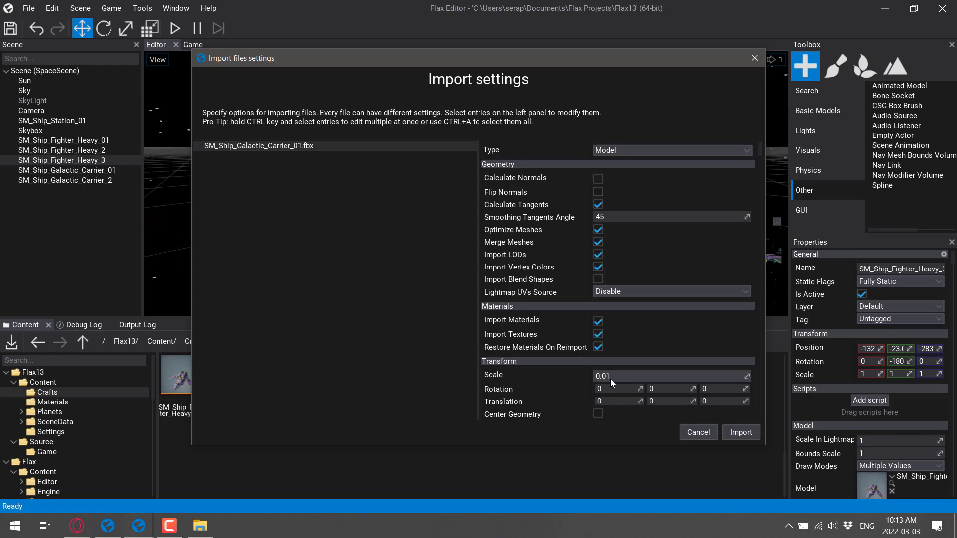
pyautogui.click(740, 432)
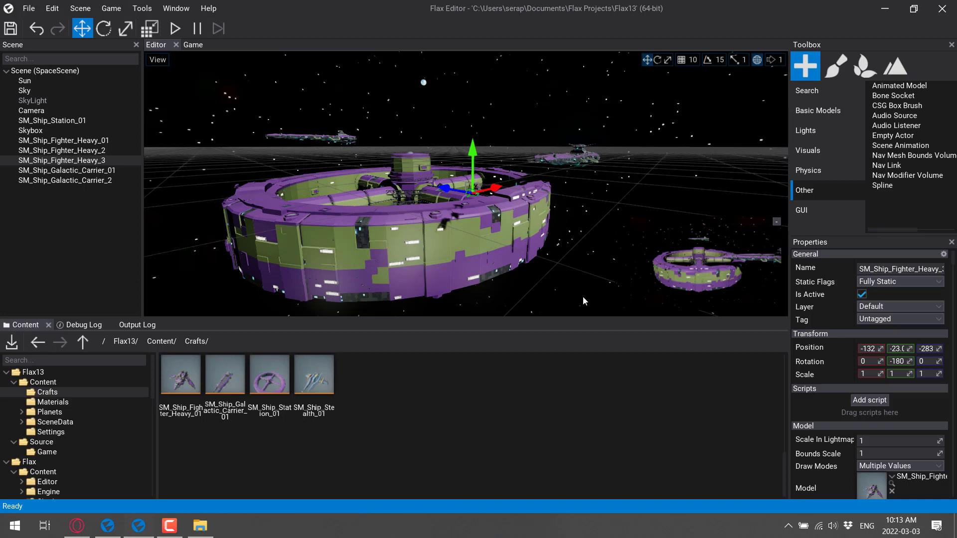
# - Drag the carrier model from StaticMeshes into the Crafts folder again and confirm the import
pyautogui.click(370, 399)
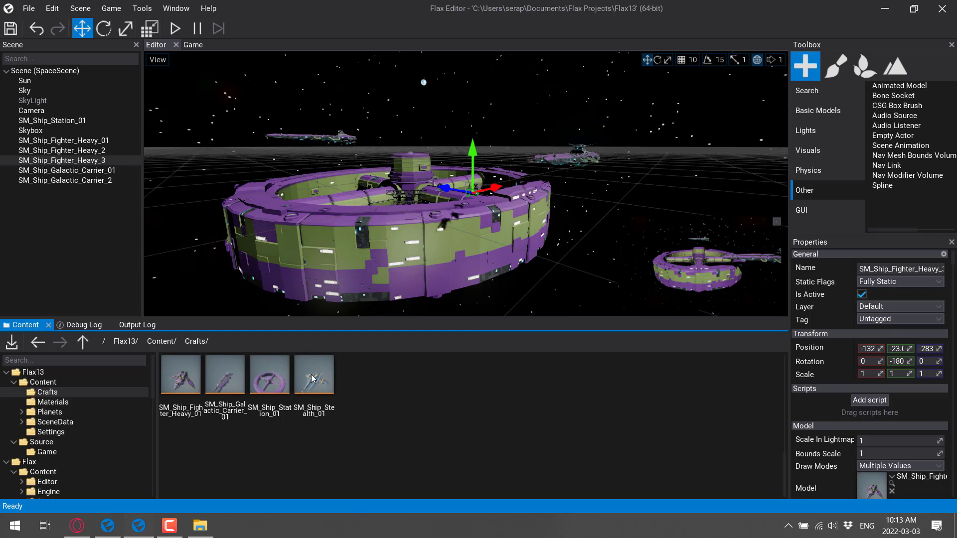
pyautogui.rightClick(394, 378)
pyautogui.click(366, 385)
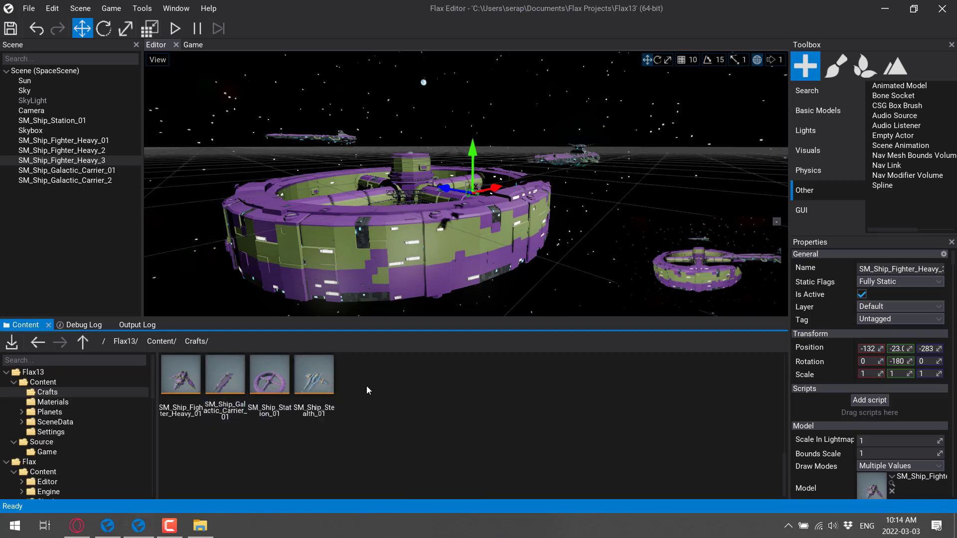
pyautogui.click(187, 531)
pyautogui.moveTo(212, 146); pyautogui.dragTo(391, 407)
pyautogui.click(740, 433)
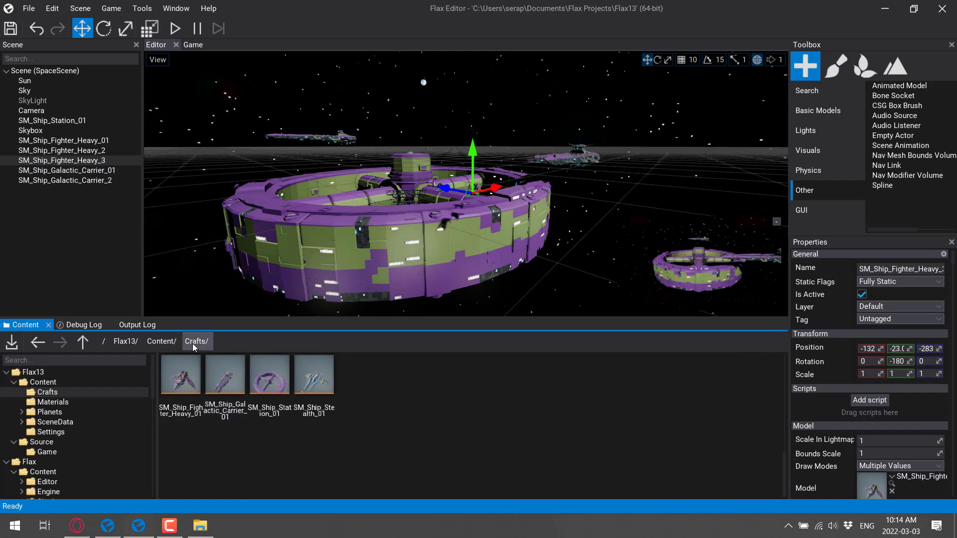
# - Reopen the Crafts folder and carry SM_Ship_Galactic_Carrier_Armor_01.fbx over from Explorer into it
pyautogui.click(163, 341)
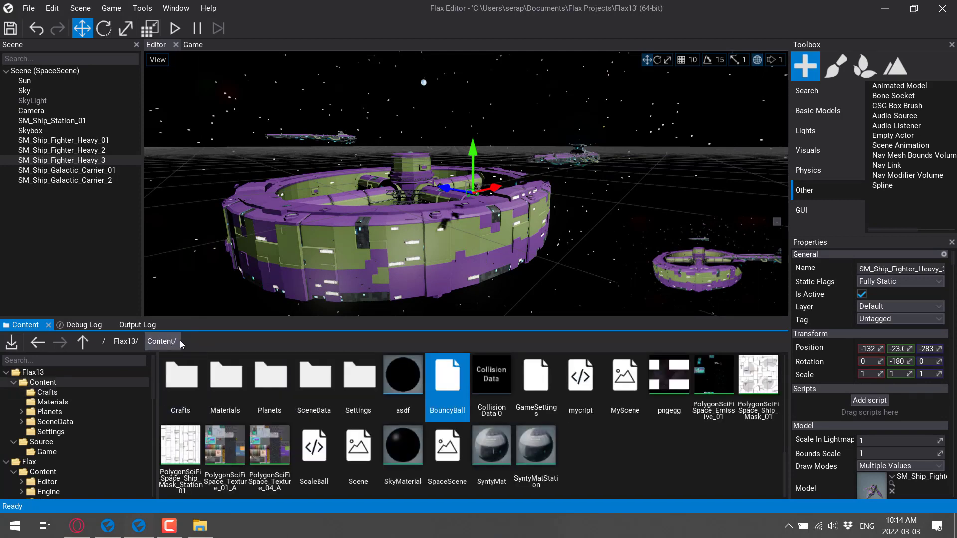
pyautogui.doubleClick(181, 379)
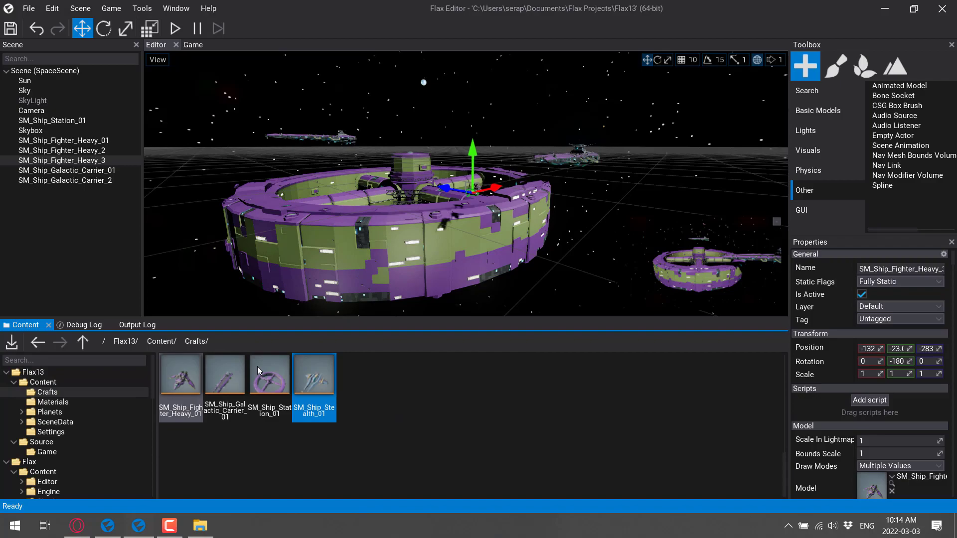
pyautogui.hotkey('alt', 'Tab')
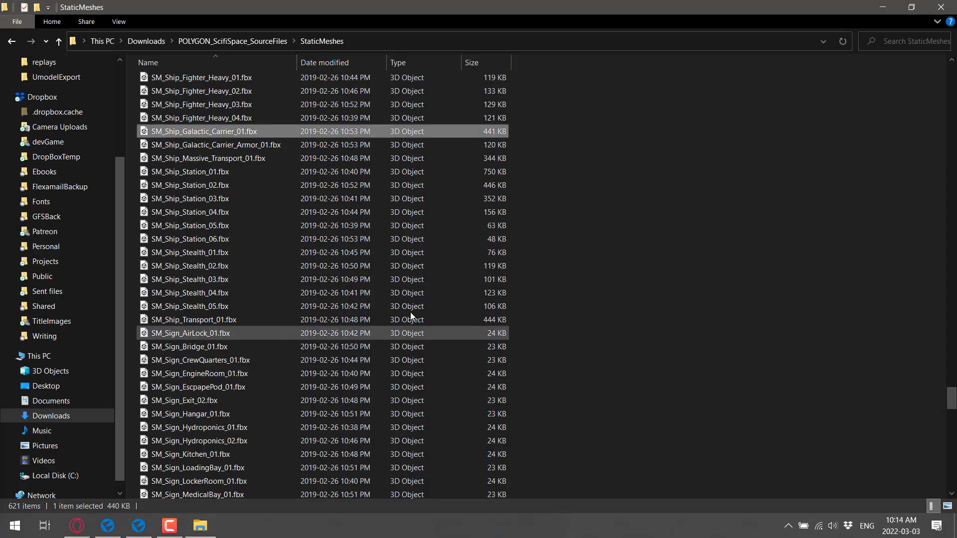
pyautogui.moveTo(221, 144); pyautogui.dragTo(516, 425)
pyautogui.hotkey('alt', 'Tab')
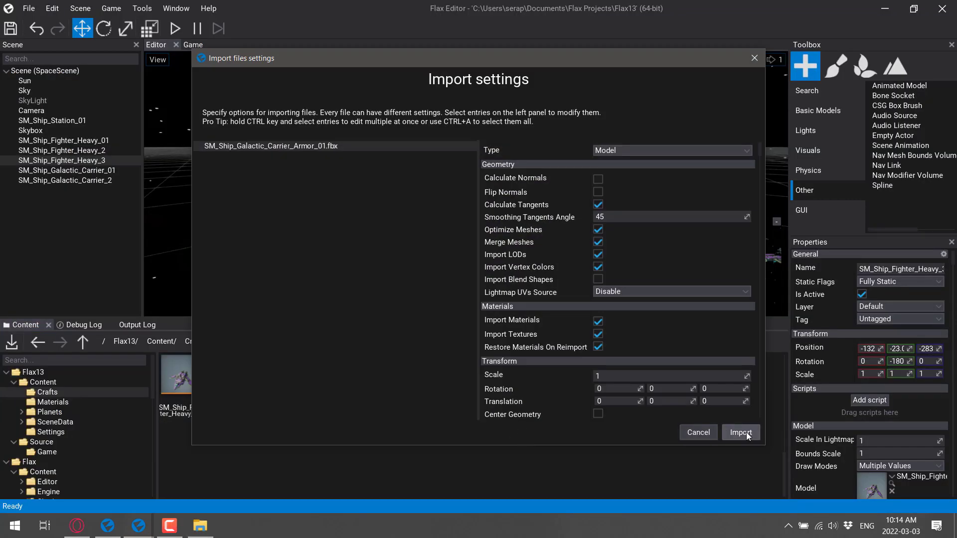
# - Set the import Transform scale to 0.01 and import the armor model
pyautogui.click(639, 376)
pyautogui.press('BackSpace')
pyautogui.write('0.')
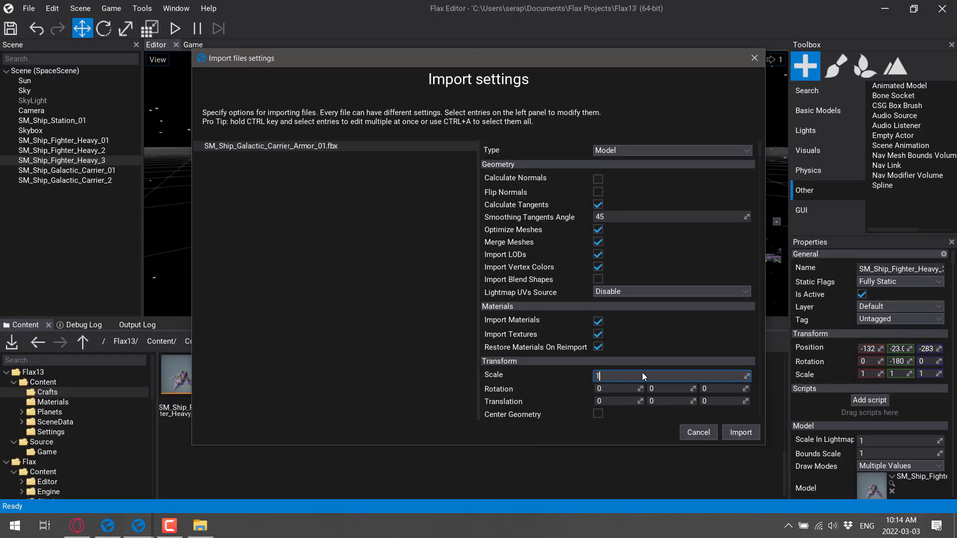
pyautogui.write('01')
pyautogui.press('Return')
pyautogui.click(741, 432)
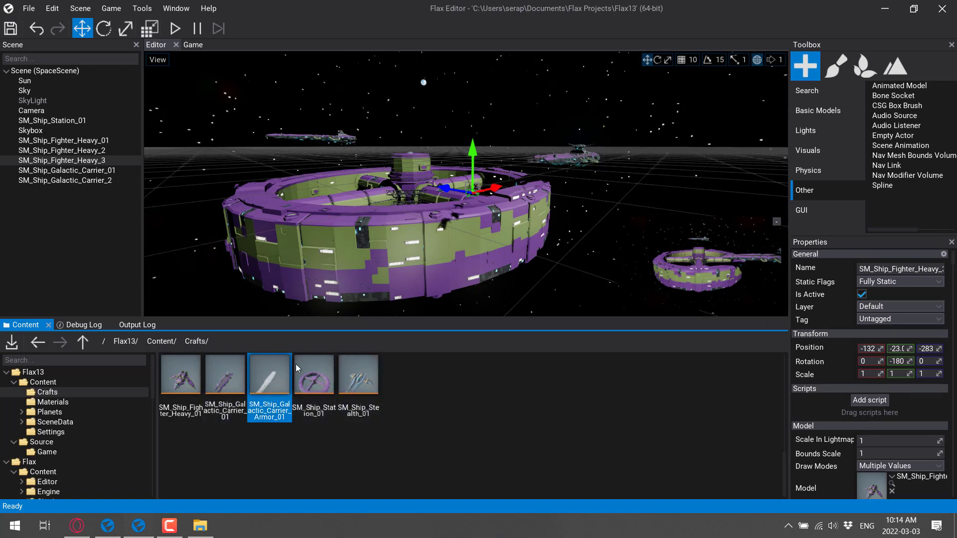
# - Open the SyntyMat material from the Content folder in its editor
pyautogui.click(161, 341)
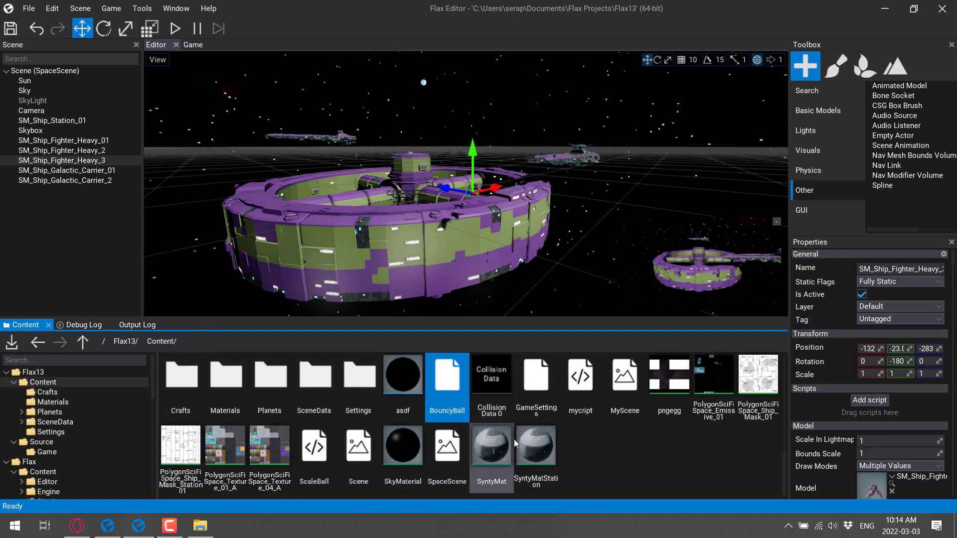
pyautogui.click(494, 442)
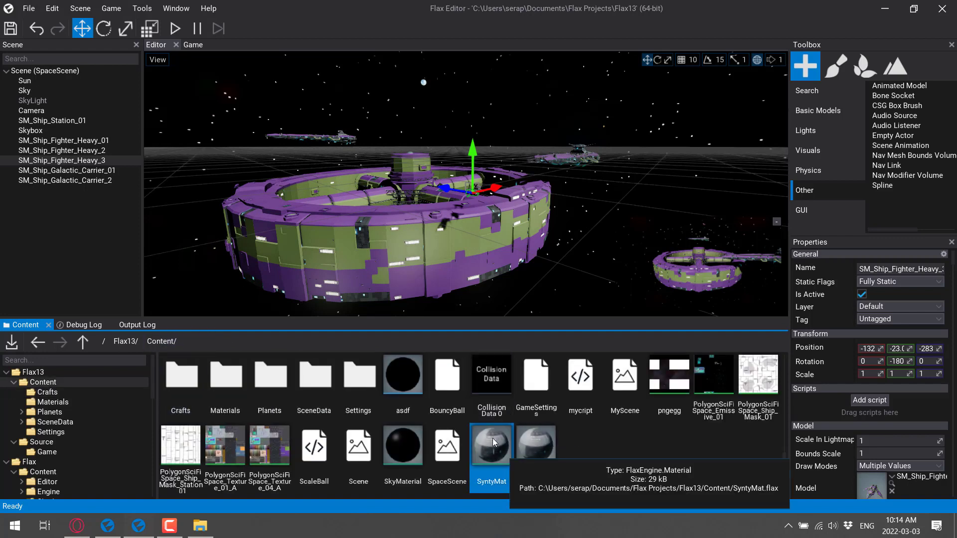
pyautogui.doubleClick(493, 442)
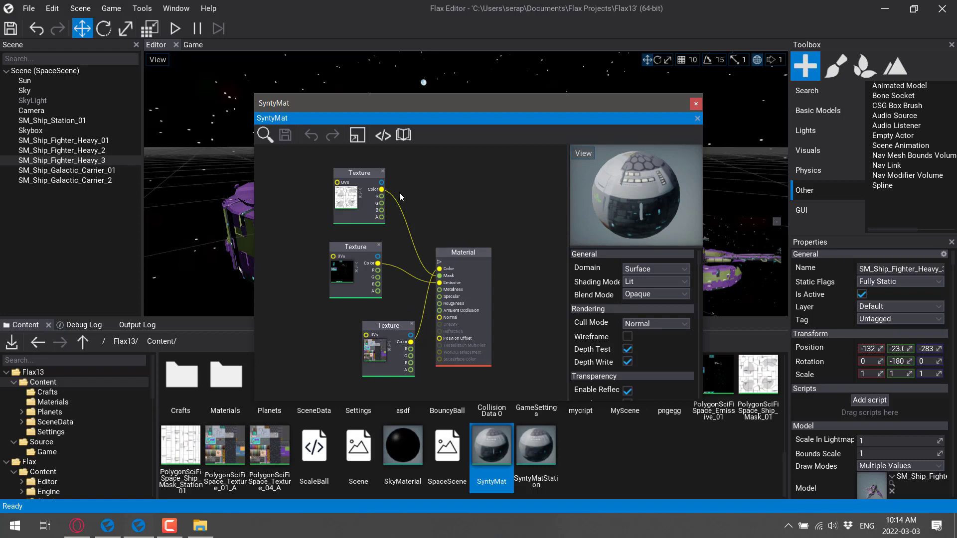
# - Browse the graph's add-node categories, including Particles, then close the material editor
pyautogui.rightClick(450, 197)
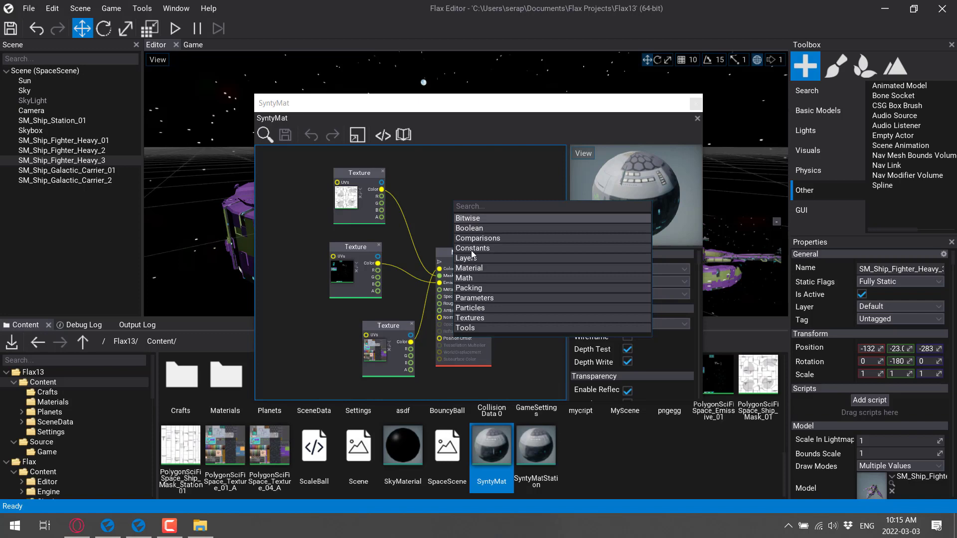
pyautogui.click(472, 308)
pyautogui.scroll(-1, 521, 299)
pyautogui.scroll(-4, 518, 299)
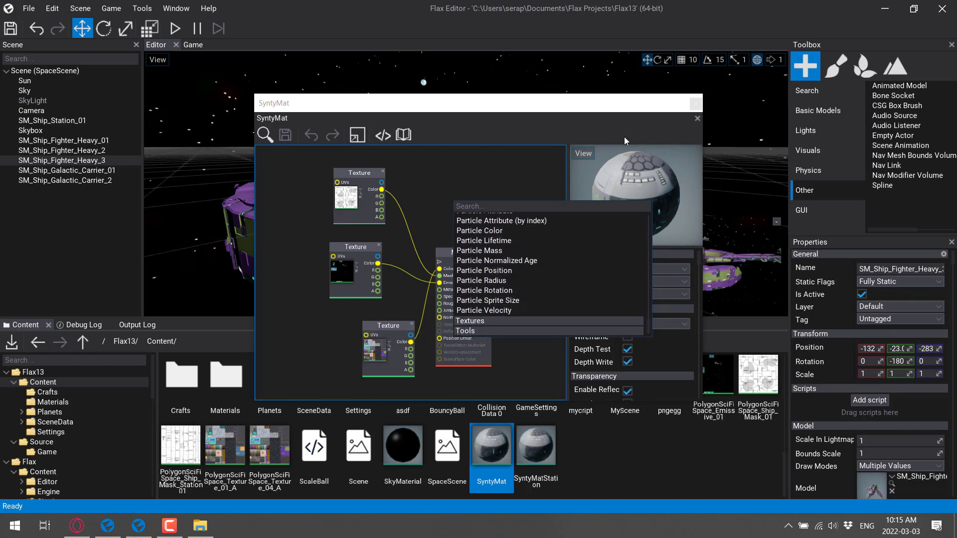
pyautogui.click(695, 104)
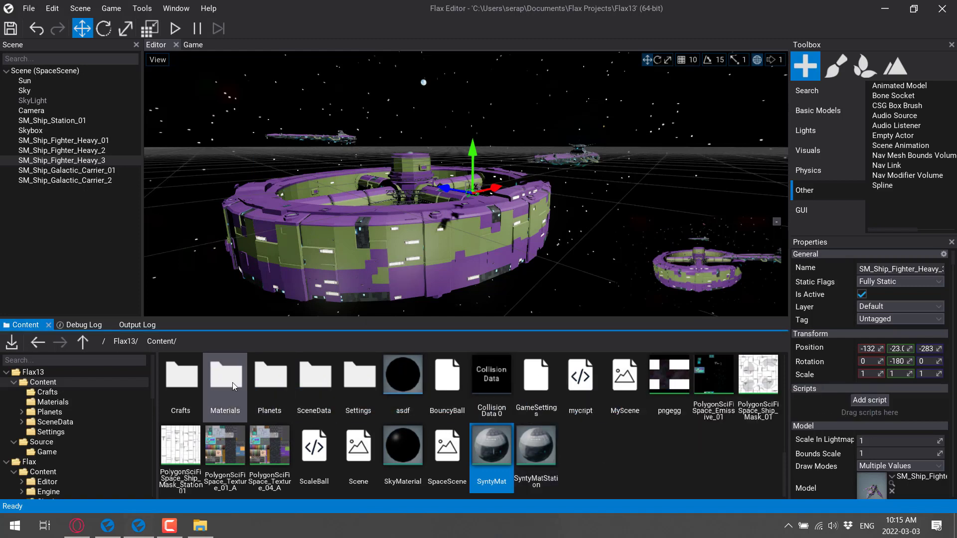
# - Open the armor model from Crafts and look over its Materials, UV and import settings
pyautogui.doubleClick(188, 382)
pyautogui.doubleClick(269, 378)
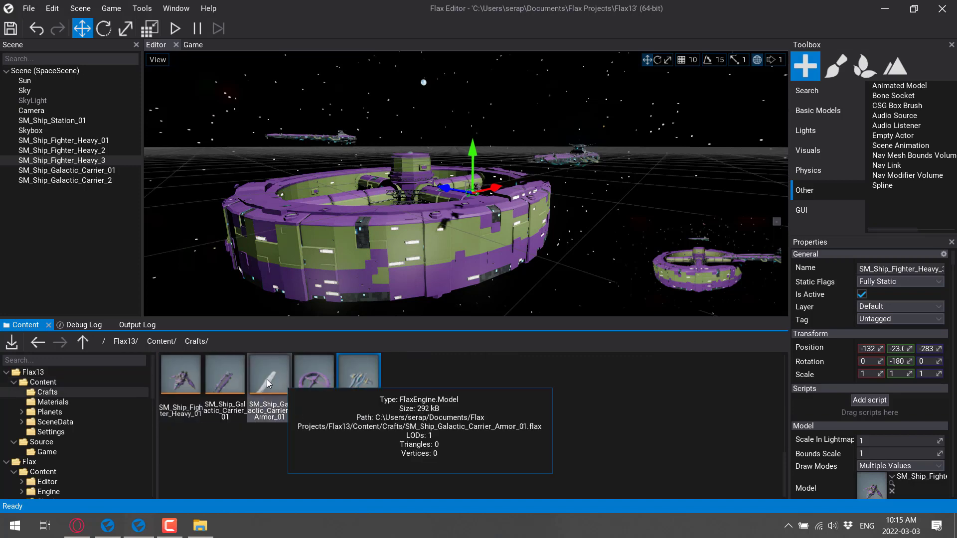
pyautogui.moveTo(569, 117); pyautogui.dragTo(696, 80)
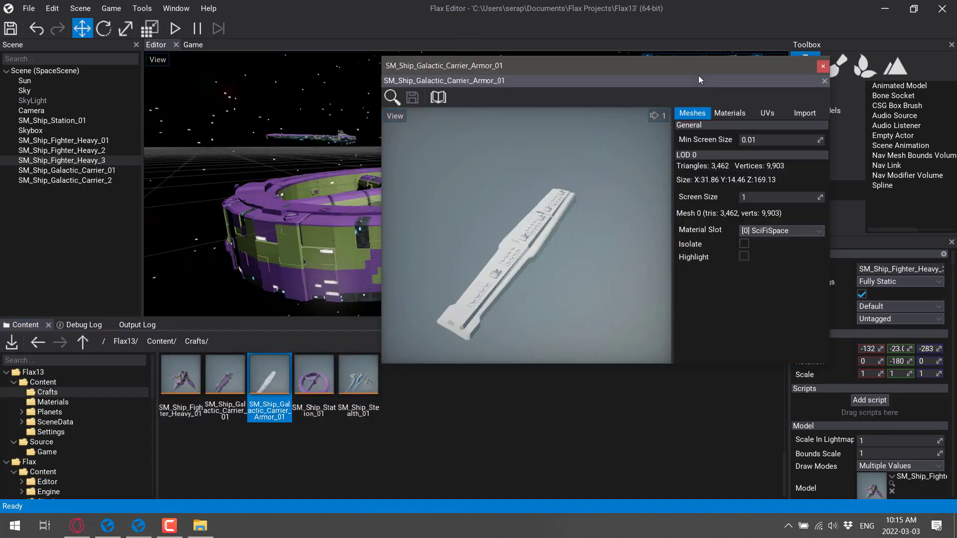
pyautogui.click(729, 113)
pyautogui.click(765, 113)
pyautogui.click(802, 113)
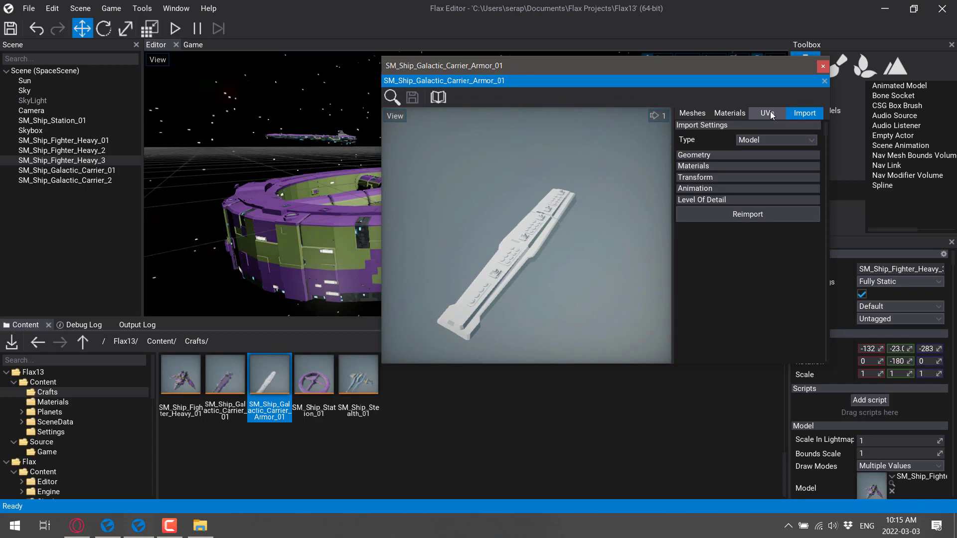
pyautogui.click(767, 113)
pyautogui.click(728, 113)
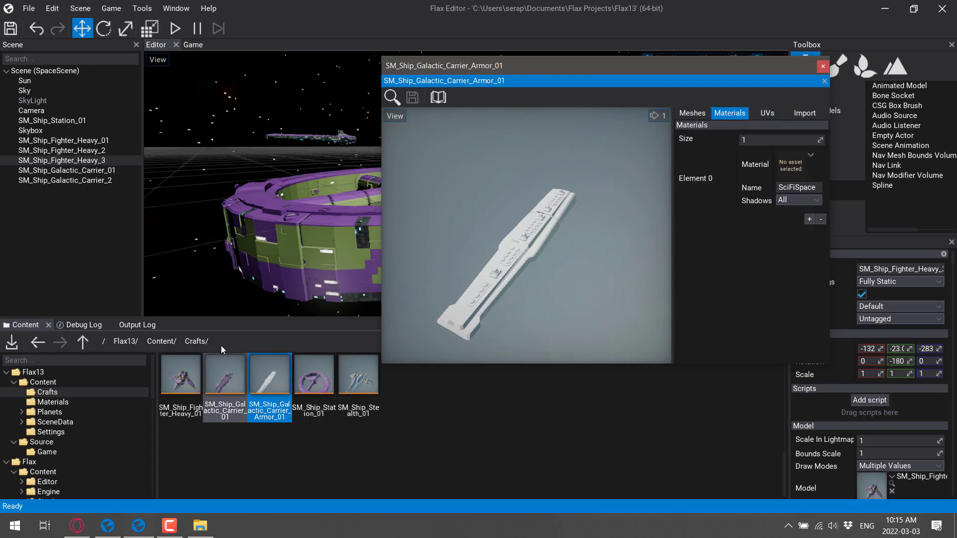
# - Assign SyntyMat to the model's material slot, save the model and close its editor
pyautogui.click(163, 341)
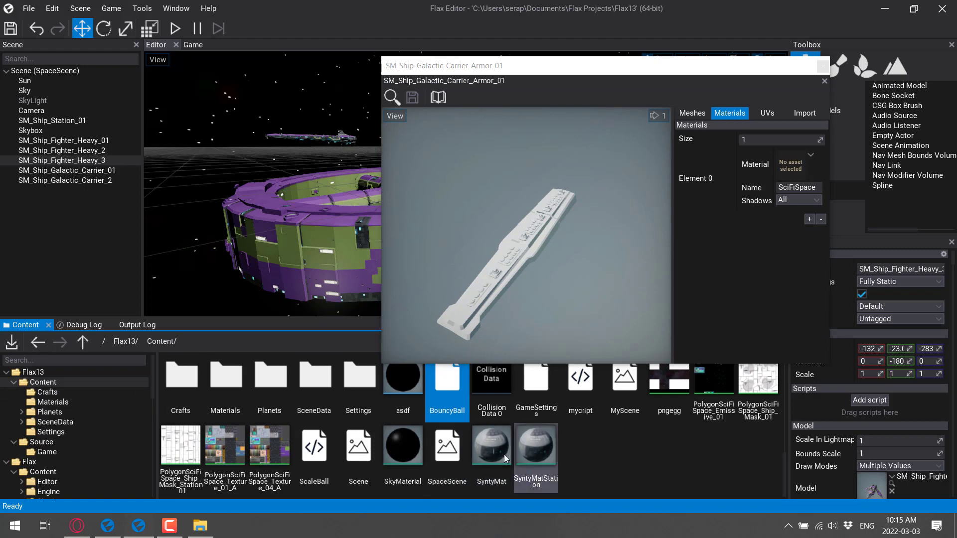
pyautogui.moveTo(503, 449); pyautogui.dragTo(799, 170)
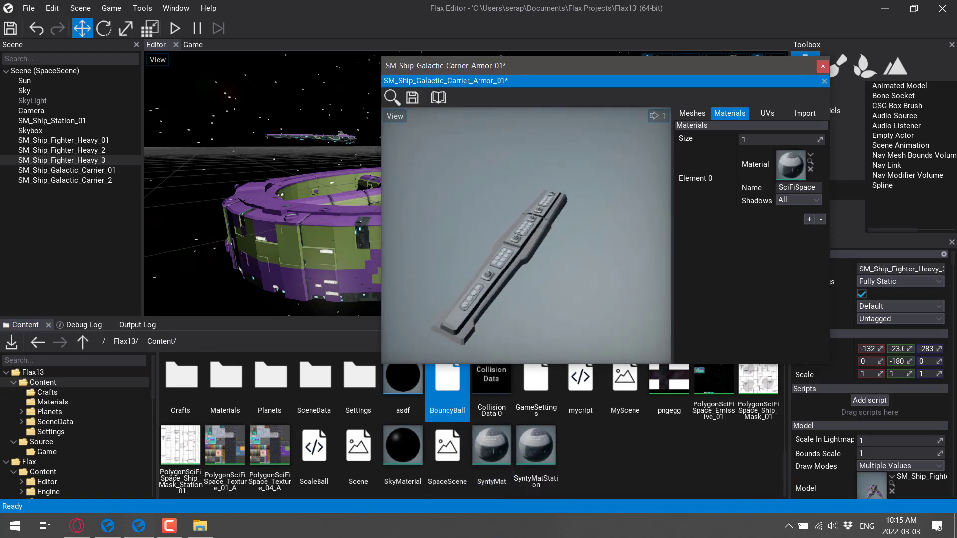
pyautogui.click(412, 96)
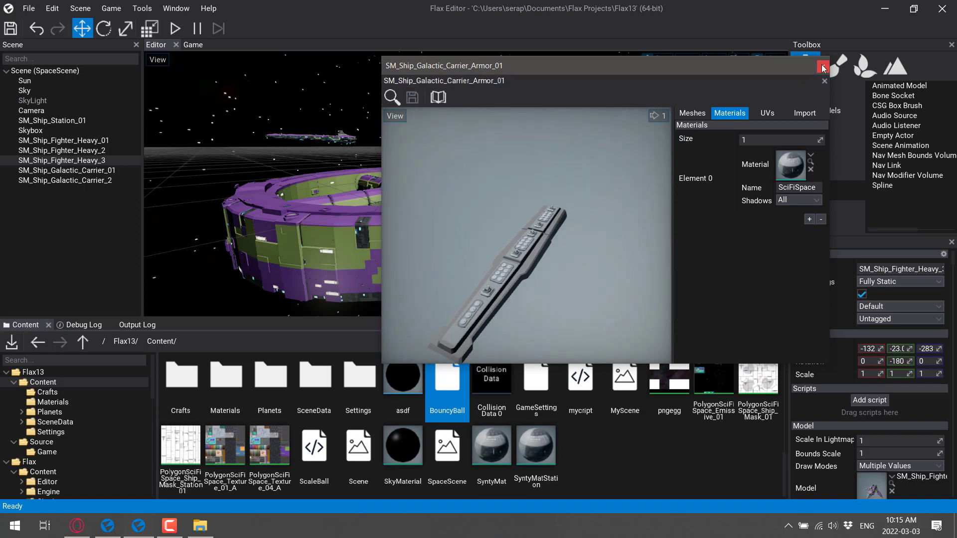
pyautogui.click(823, 68)
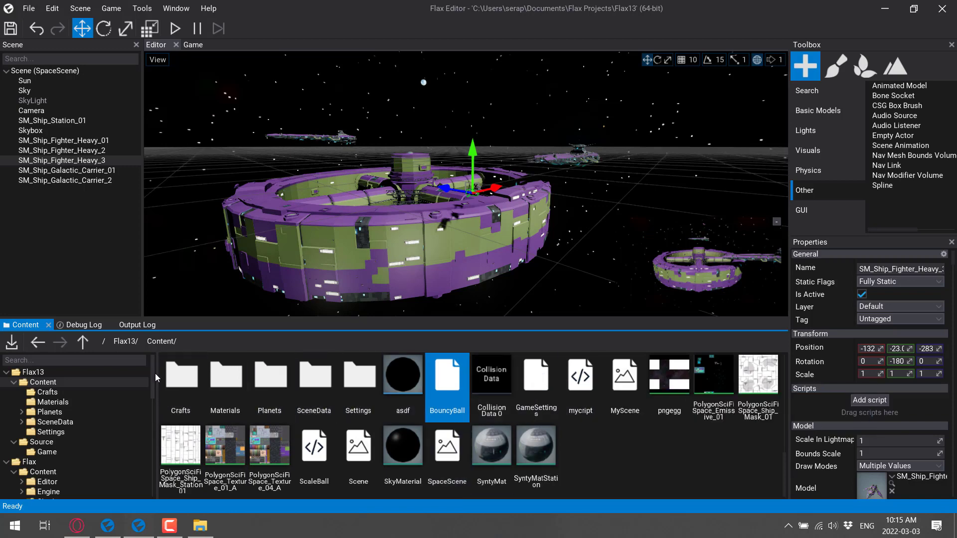
# - Place the armor model into the scene at -201, 0, -353, rotated -118 degrees
pyautogui.doubleClick(181, 379)
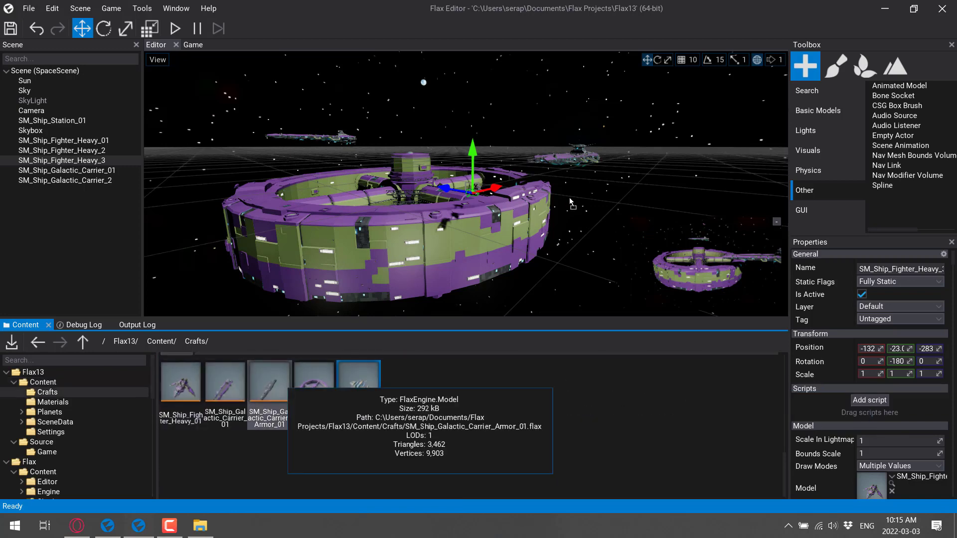
pyautogui.moveTo(569, 198); pyautogui.dragTo(467, 211)
pyautogui.click(657, 60)
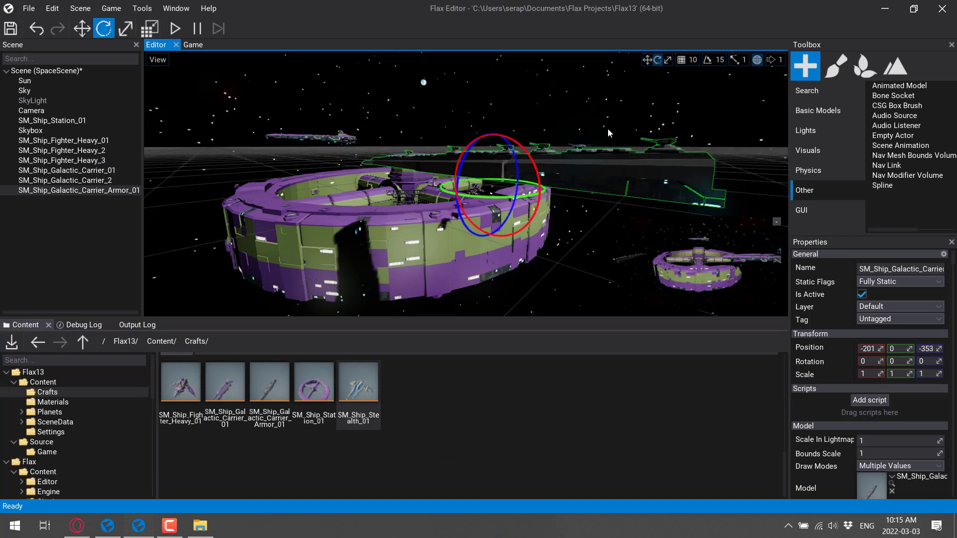
pyautogui.moveTo(495, 199); pyautogui.dragTo(584, 220)
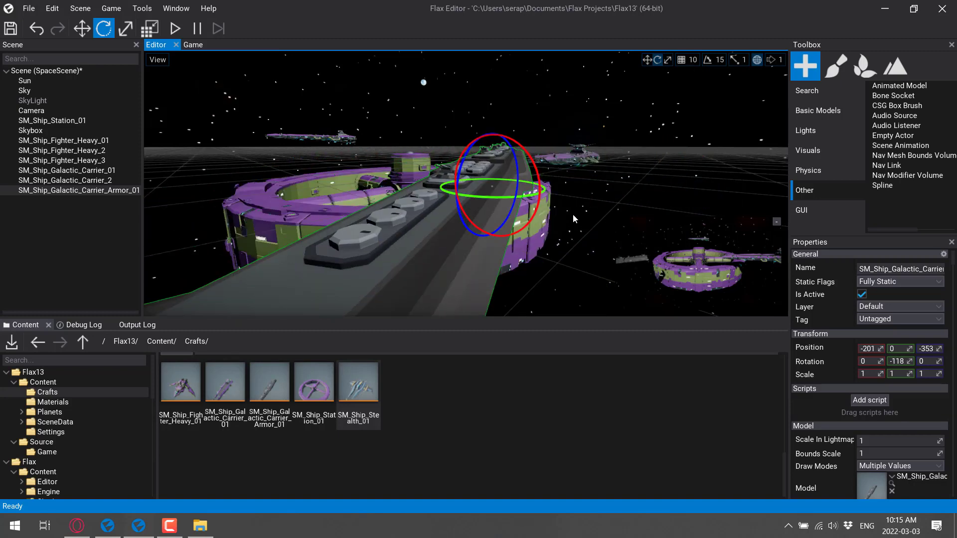
# - Save the open scenes via File > Save scenes, twice
pyautogui.click(29, 8)
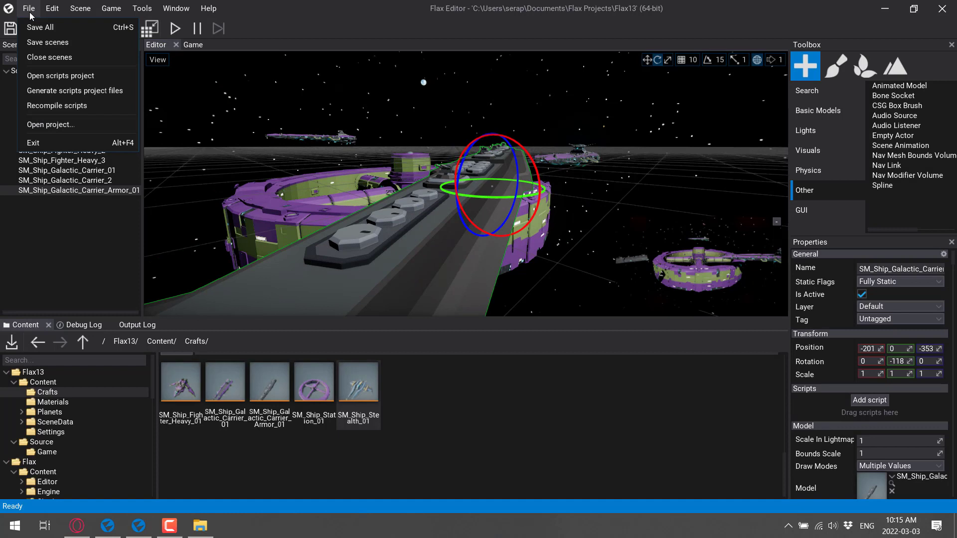
pyautogui.click(48, 43)
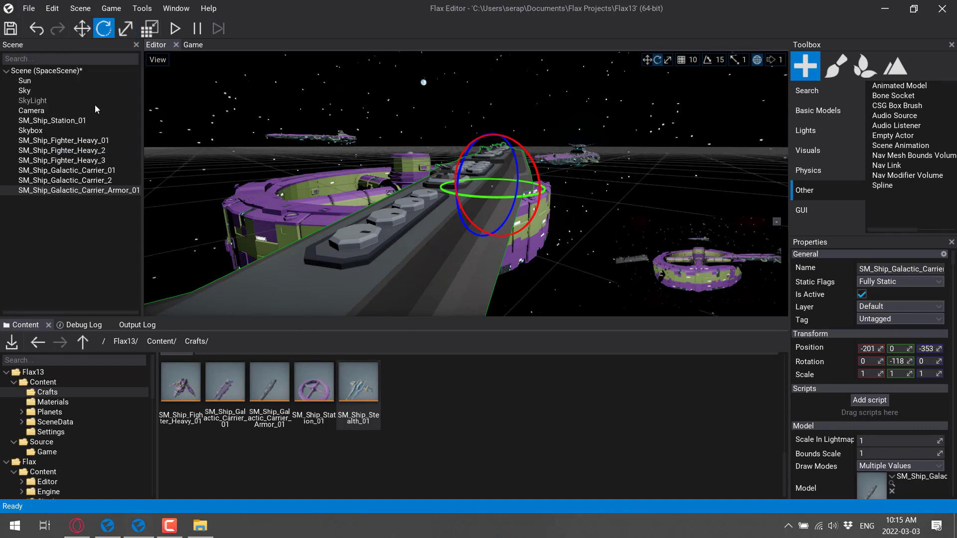
pyautogui.click(32, 9)
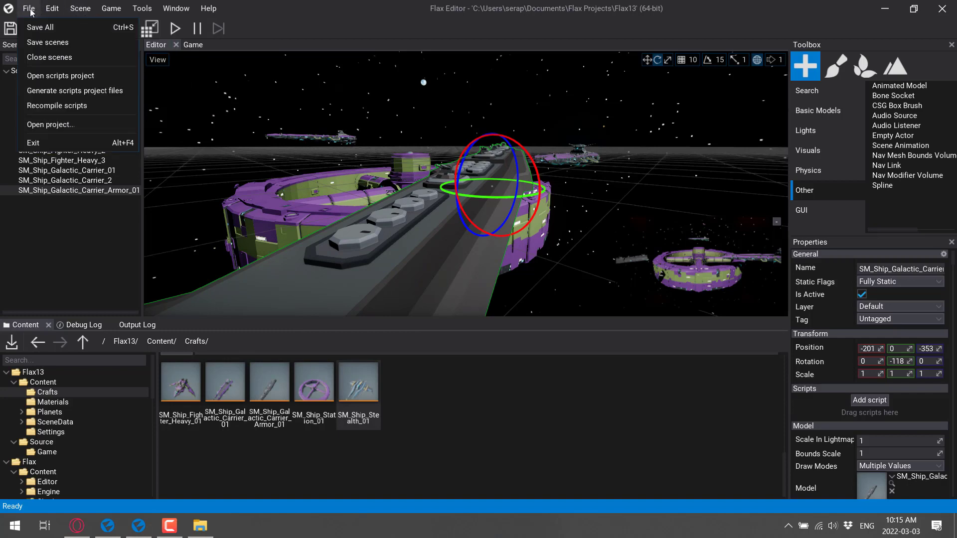
pyautogui.click(50, 42)
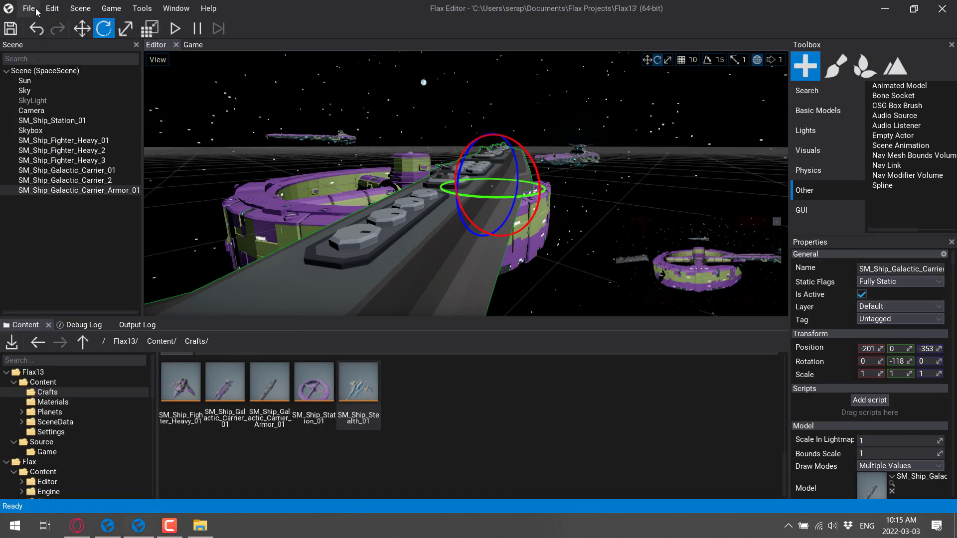
# - Create a new Scene asset in the Content folder, keeping its default name
pyautogui.click(30, 9)
pyautogui.click(466, 388)
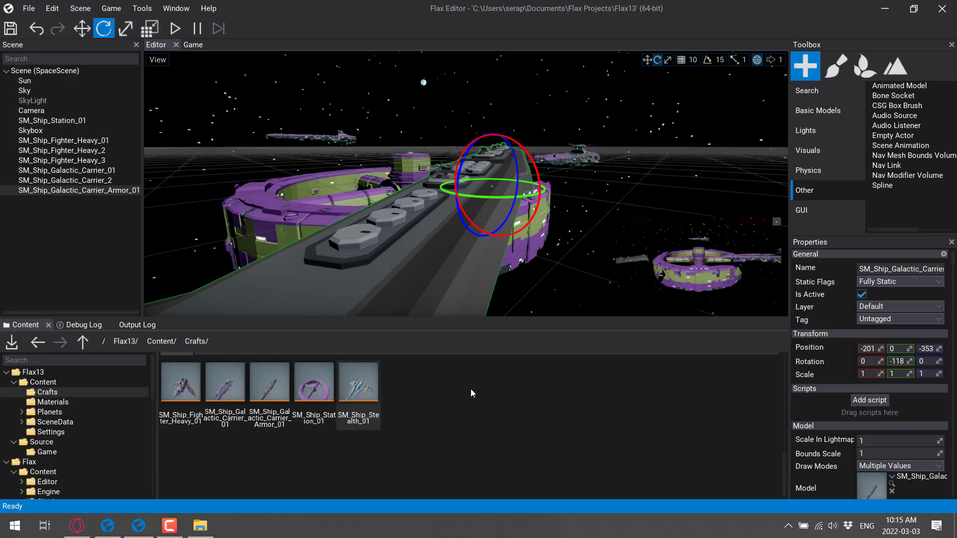
pyautogui.click(162, 340)
pyautogui.rightClick(658, 468)
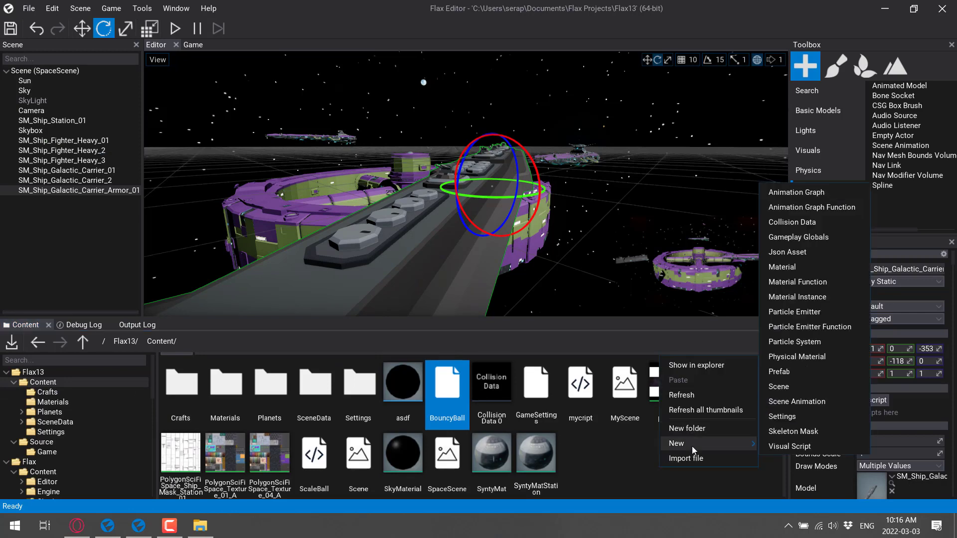
pyautogui.moveTo(712, 441)
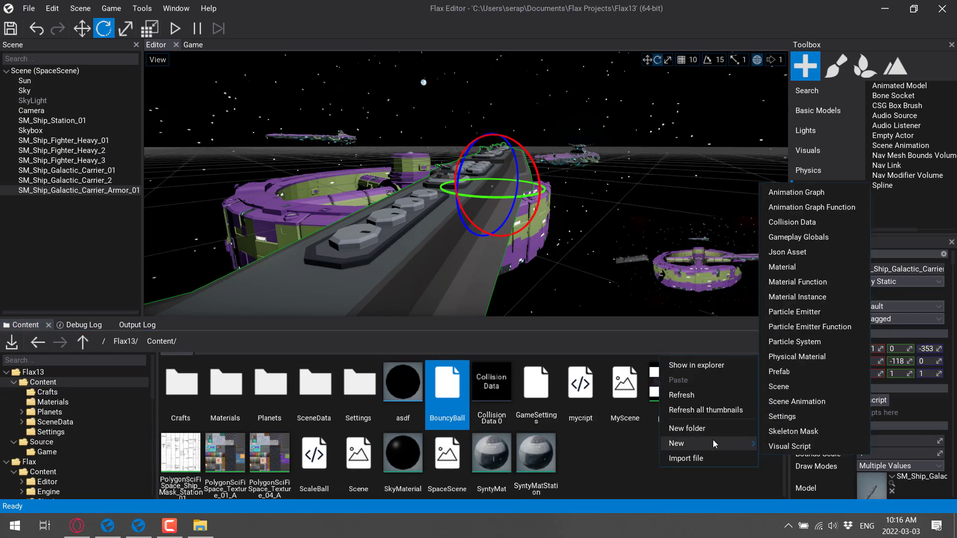
pyautogui.click(778, 386)
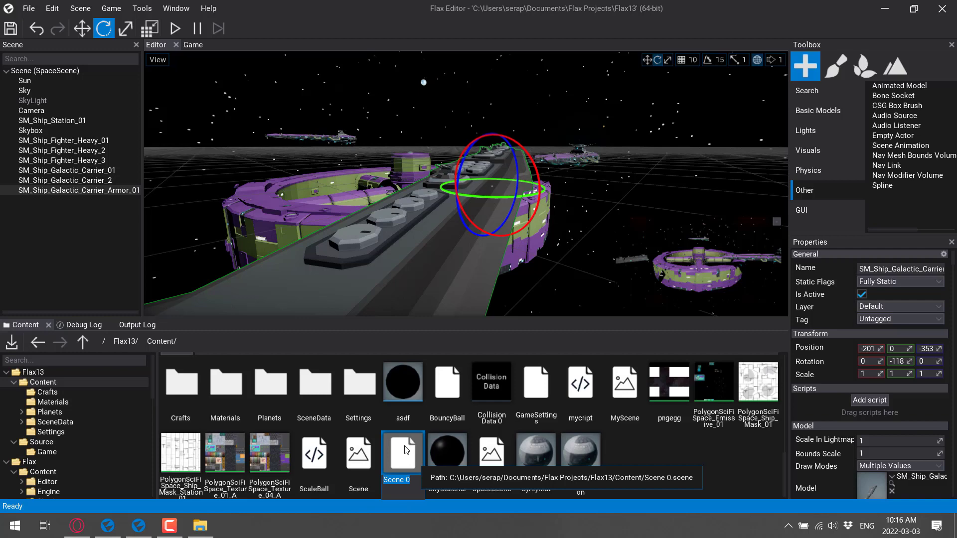
pyautogui.press('Escape')
# - Open the existing Scene level and tilt the view down toward the ship
pyautogui.doubleClick(372, 454)
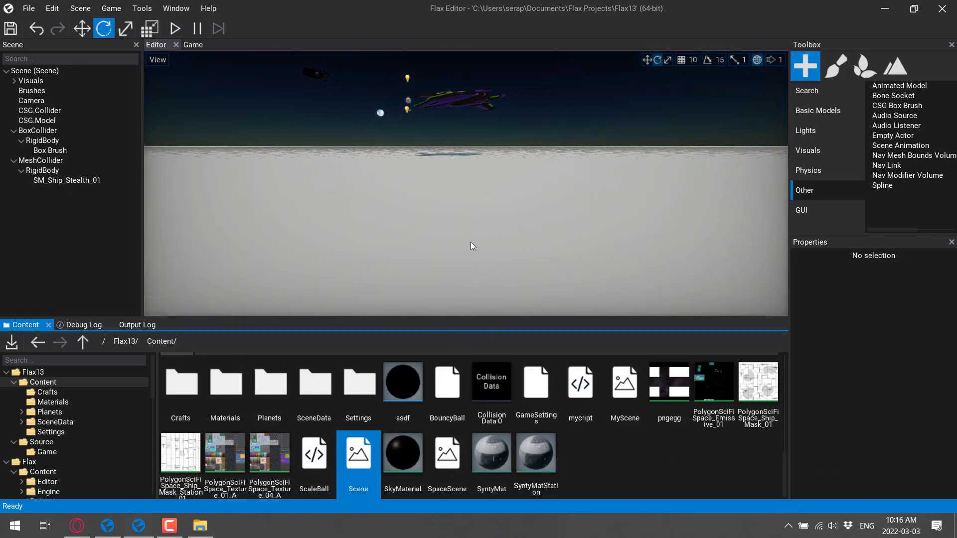
pyautogui.moveTo(470, 246); pyautogui.dragTo(470, 275, button='right')
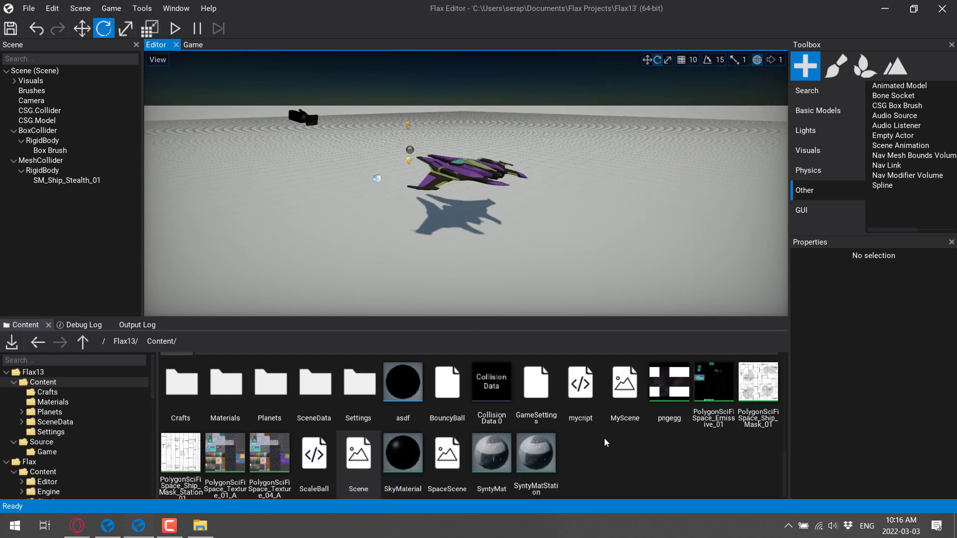
pyautogui.click(362, 457)
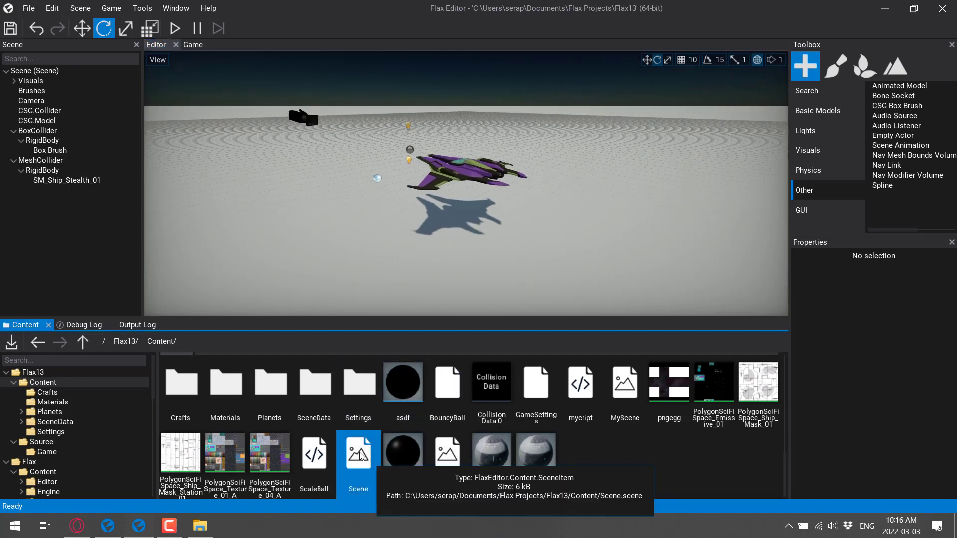
# - Create another scene asset named YoutubeDemo
pyautogui.rightClick(642, 452)
pyautogui.moveTo(667, 427)
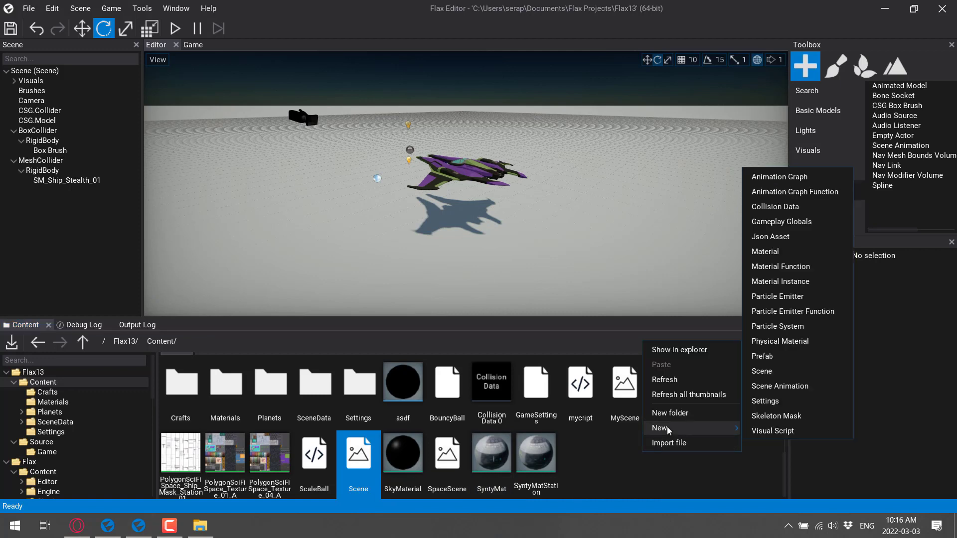
pyautogui.click(775, 371)
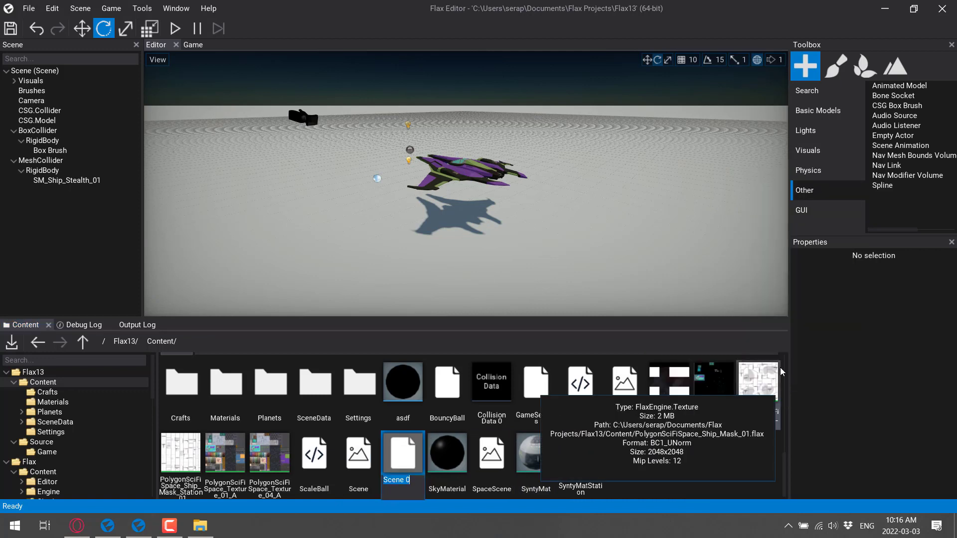
pyautogui.write('YoutubeDemo')
pyautogui.press('Return')
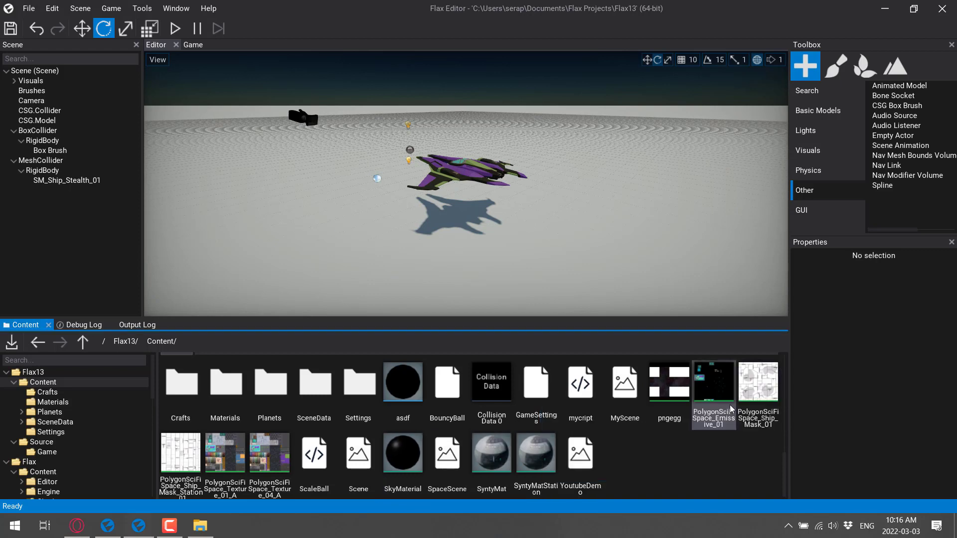
# - Open the YoutubeDemo scene and bring up New > Physics actor options on its root
pyautogui.doubleClick(580, 454)
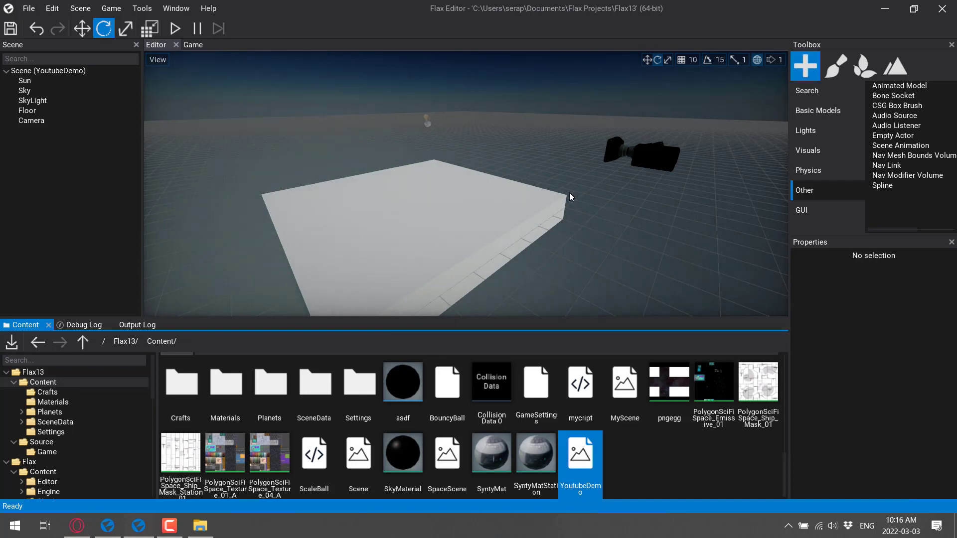
pyautogui.moveTo(569, 193); pyautogui.dragTo(577, 189, button='right')
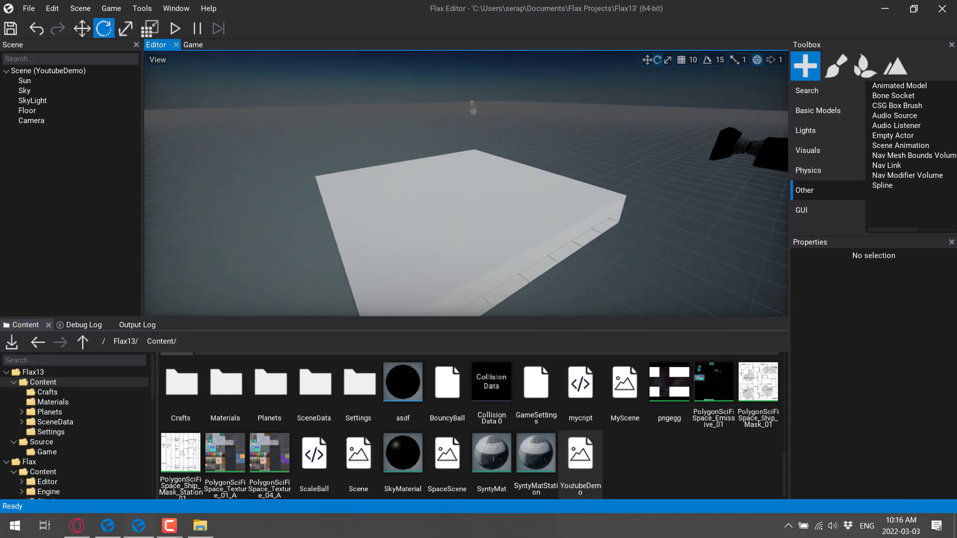
pyautogui.click(22, 73)
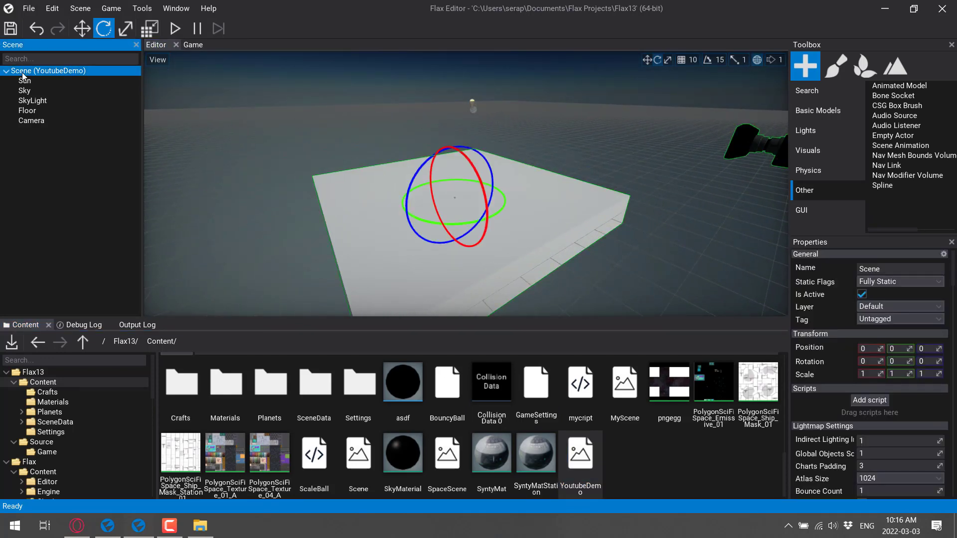
pyautogui.rightClick(22, 73)
pyautogui.moveTo(49, 293)
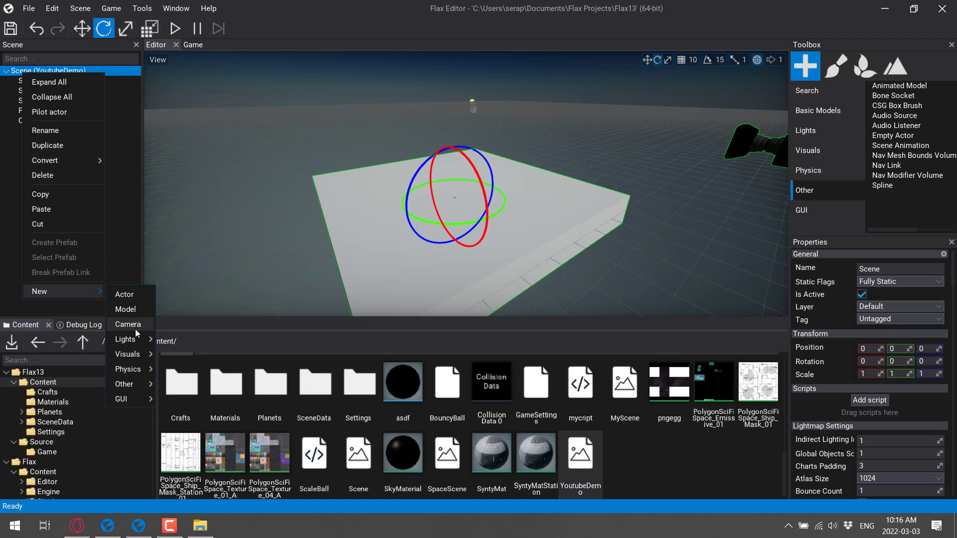
pyautogui.moveTo(136, 335)
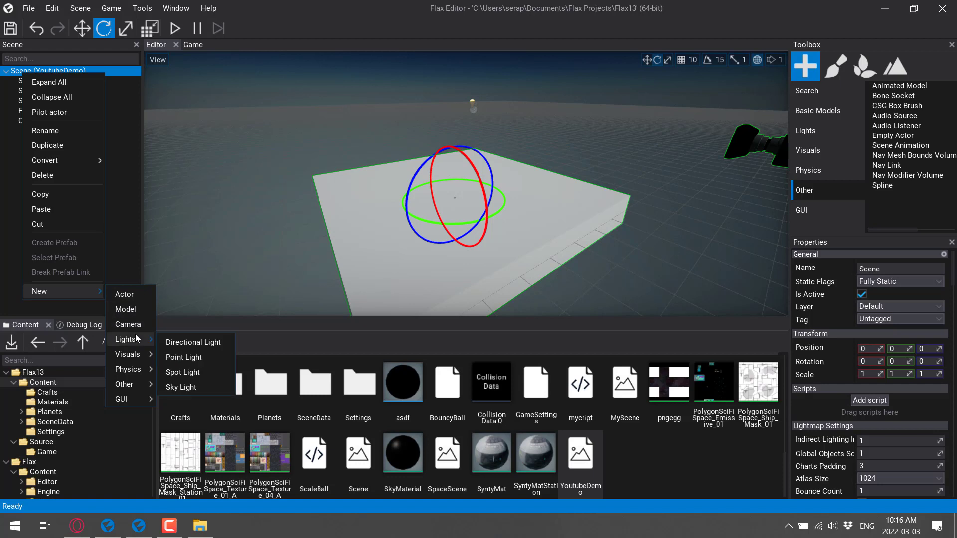
pyautogui.moveTo(139, 357)
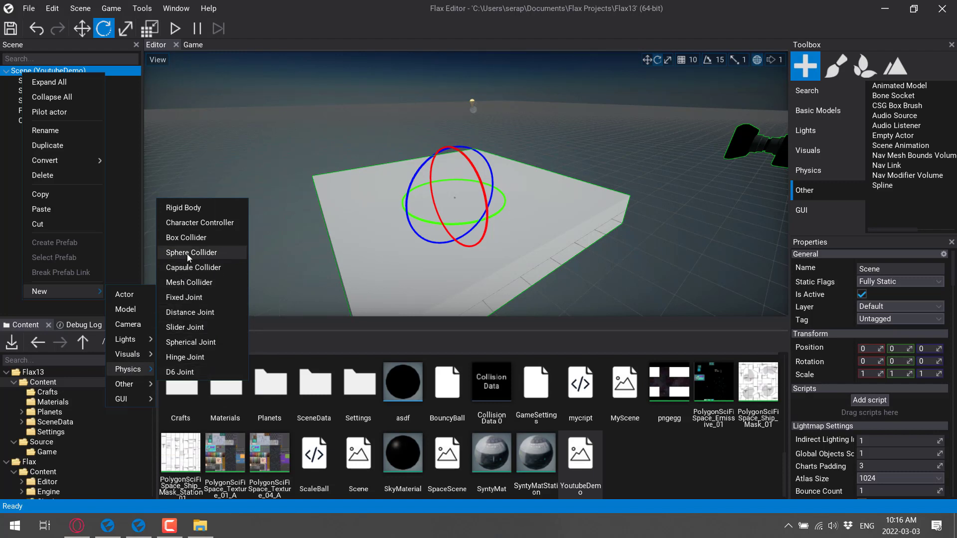
# - Add a Rigid Body actor and give it a Sphere Collider child
pyautogui.click(192, 208)
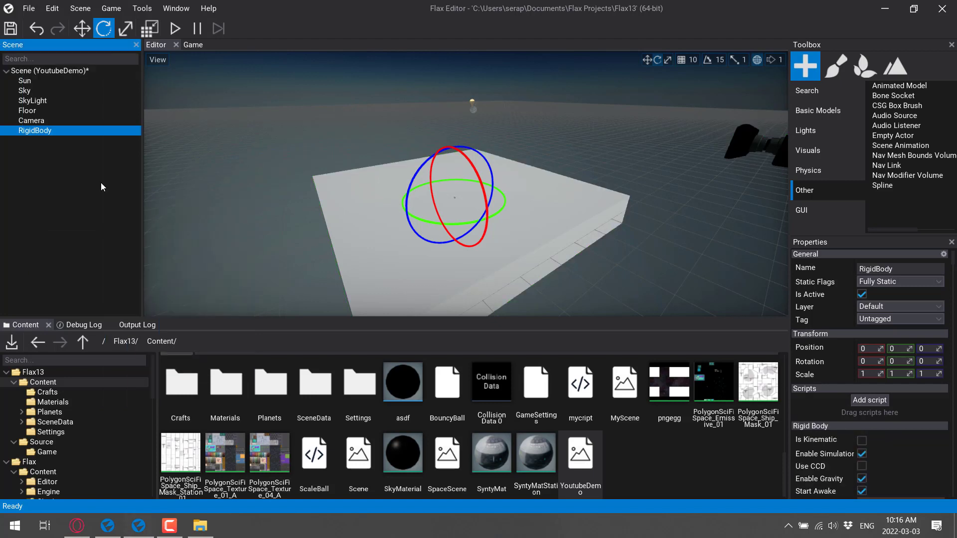
pyautogui.rightClick(23, 132)
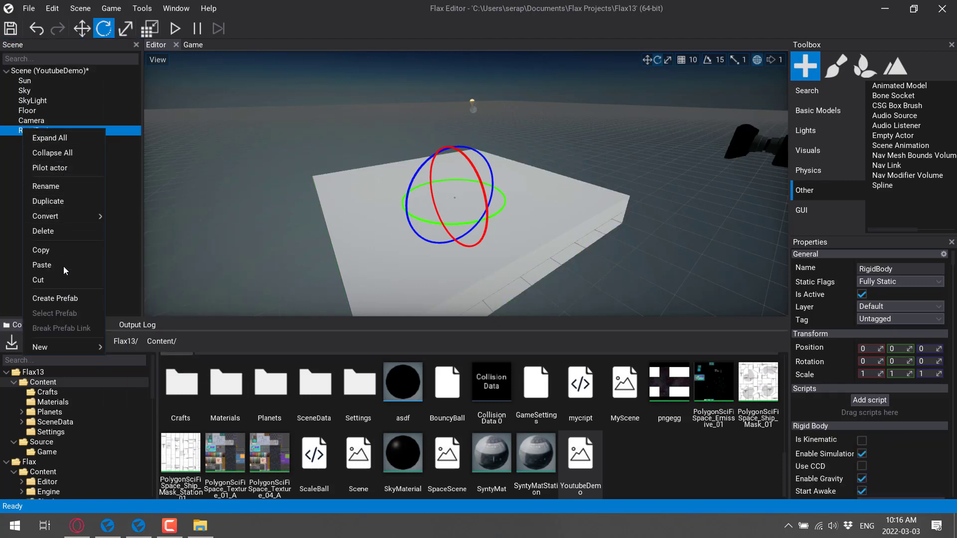
pyautogui.moveTo(63, 345)
pyautogui.moveTo(134, 424)
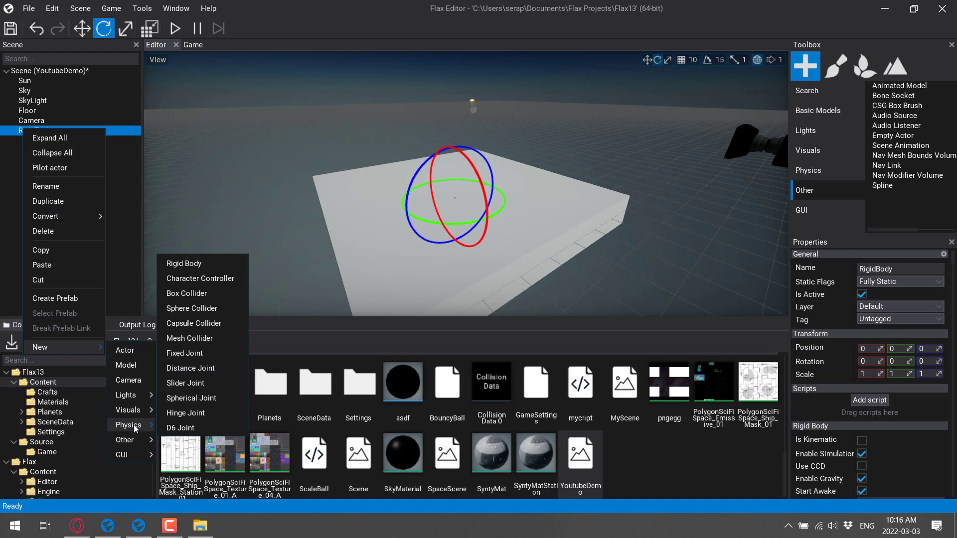
pyautogui.click(187, 309)
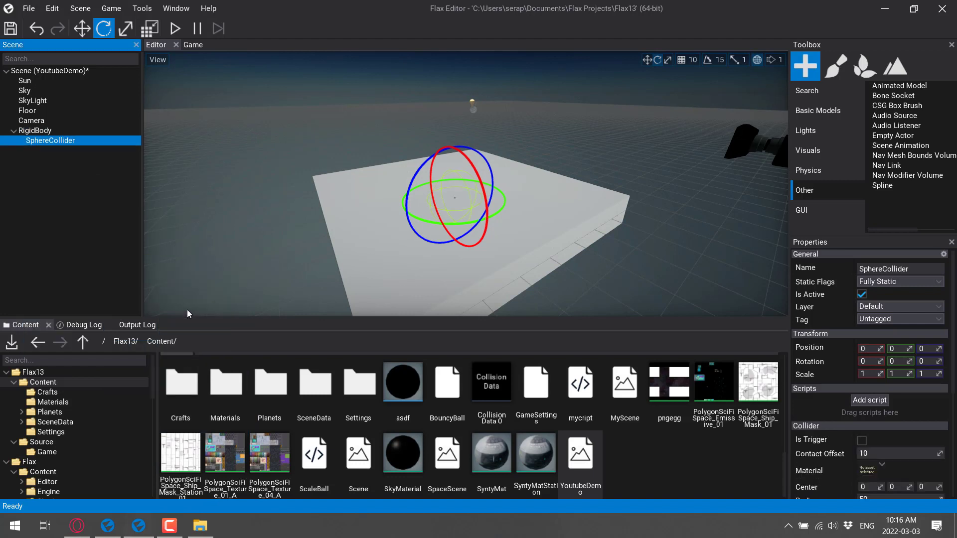
# - Reopen the RigidBody's add-child options and browse them without adding anything
pyautogui.click(42, 133)
pyautogui.rightClick(42, 132)
pyautogui.moveTo(77, 351)
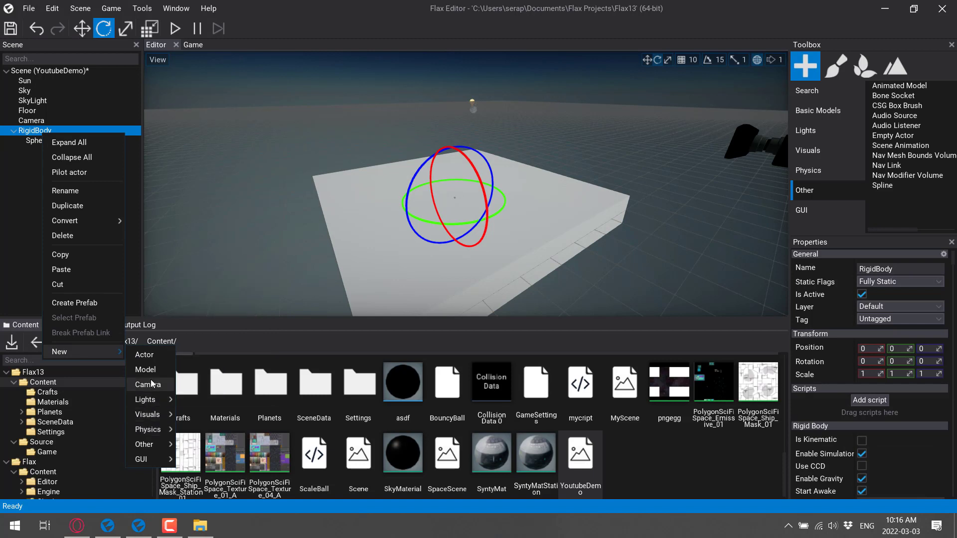
pyautogui.moveTo(156, 433)
pyautogui.moveTo(160, 415)
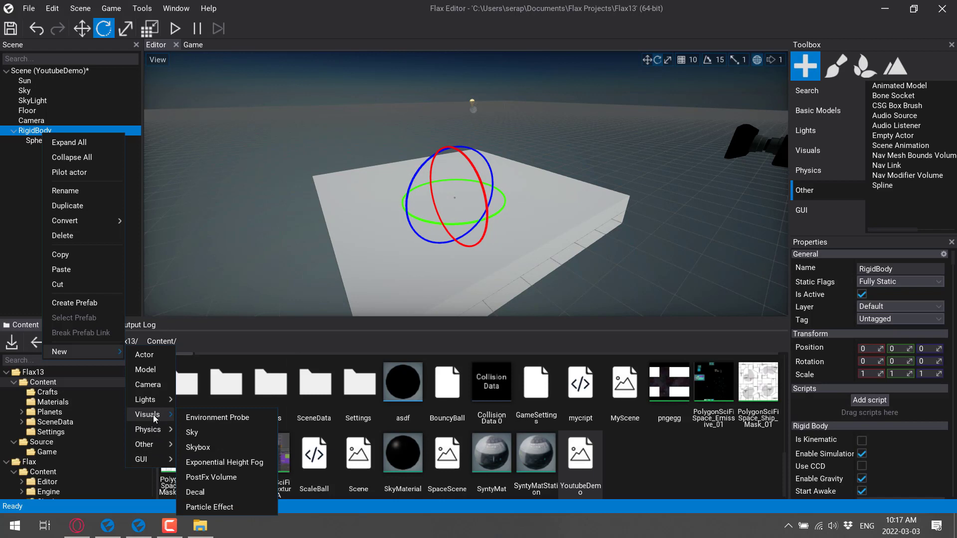
pyautogui.moveTo(151, 399)
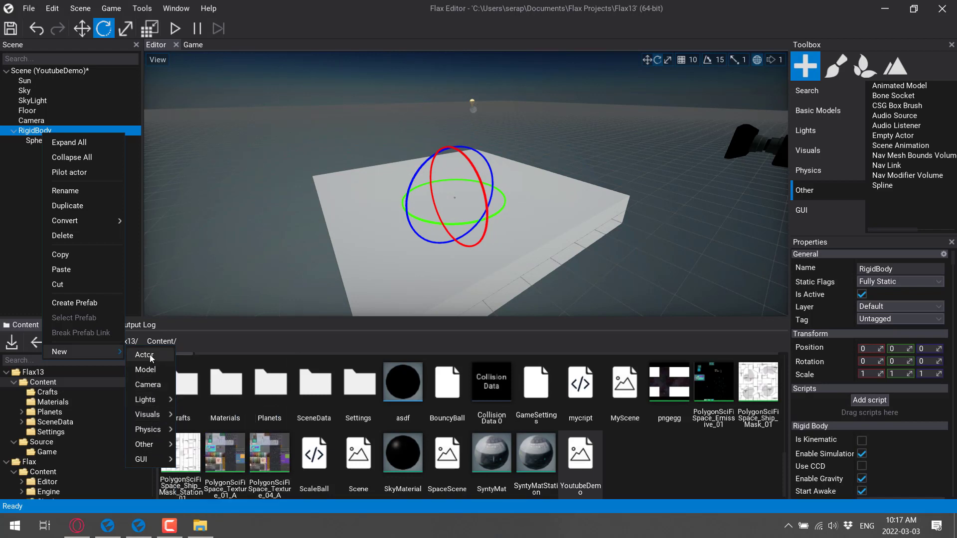
# - Add a Sphere from Basic Models as a child of the RigidBody
pyautogui.click(900, 210)
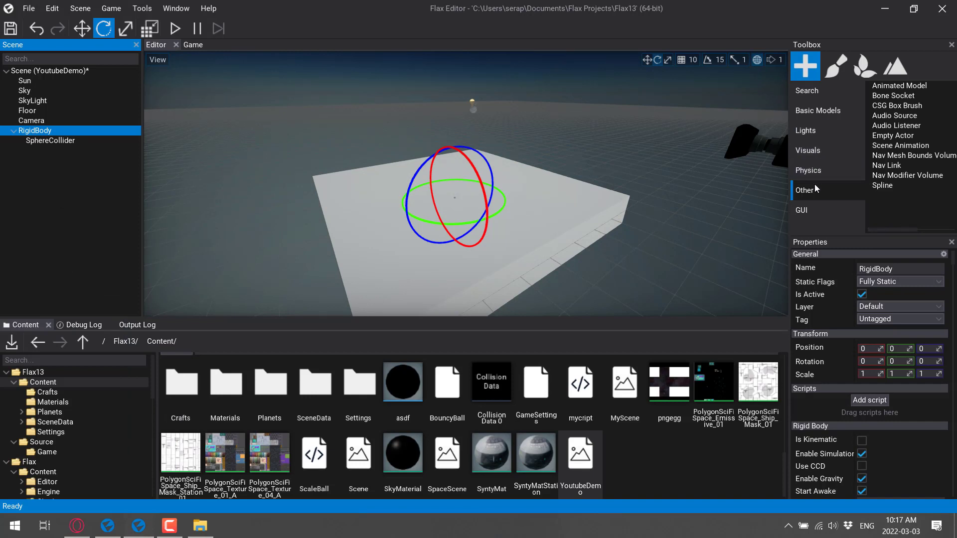
pyautogui.click(817, 110)
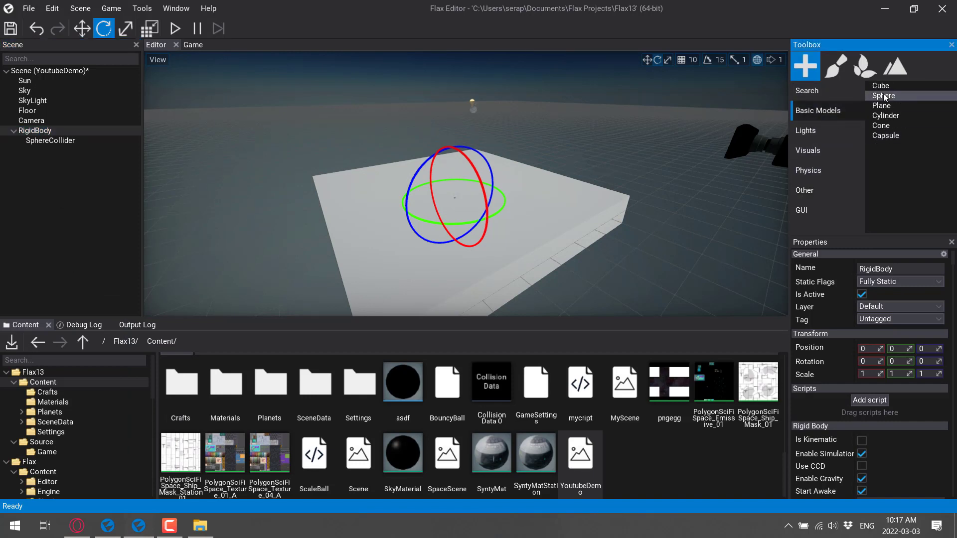
pyautogui.click(41, 131)
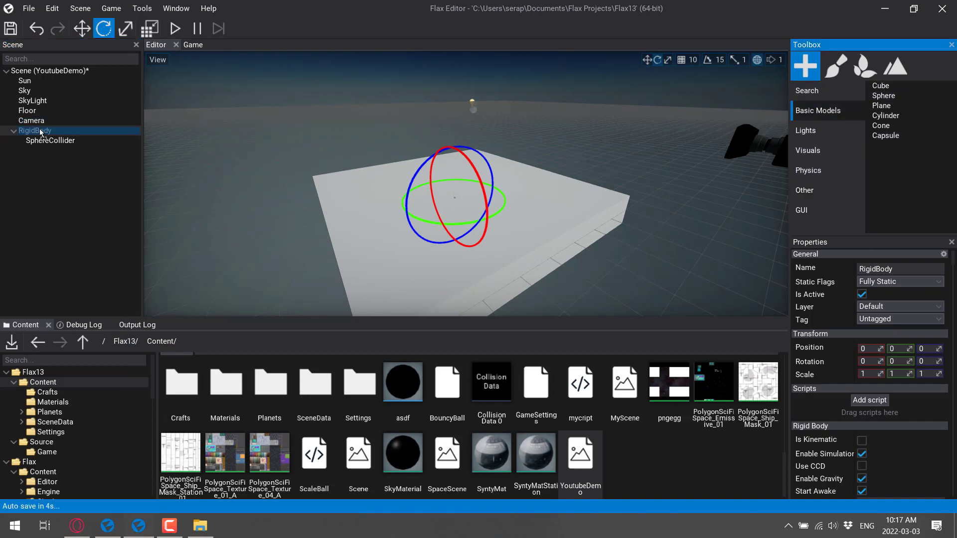
pyautogui.moveTo(41, 132); pyautogui.dragTo(41, 132)
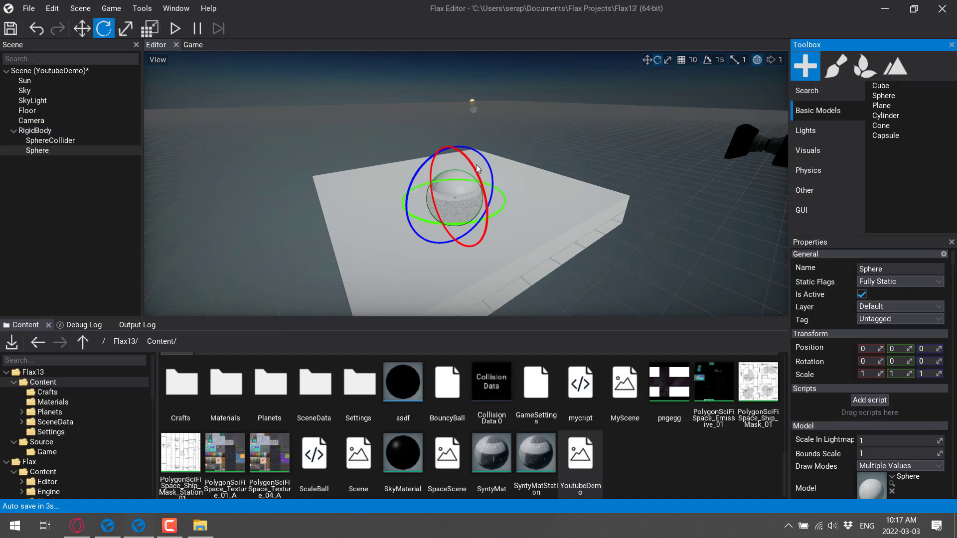
# - Raise the RigidBody high above the floor, play-test the drop, then stop
pyautogui.click(47, 131)
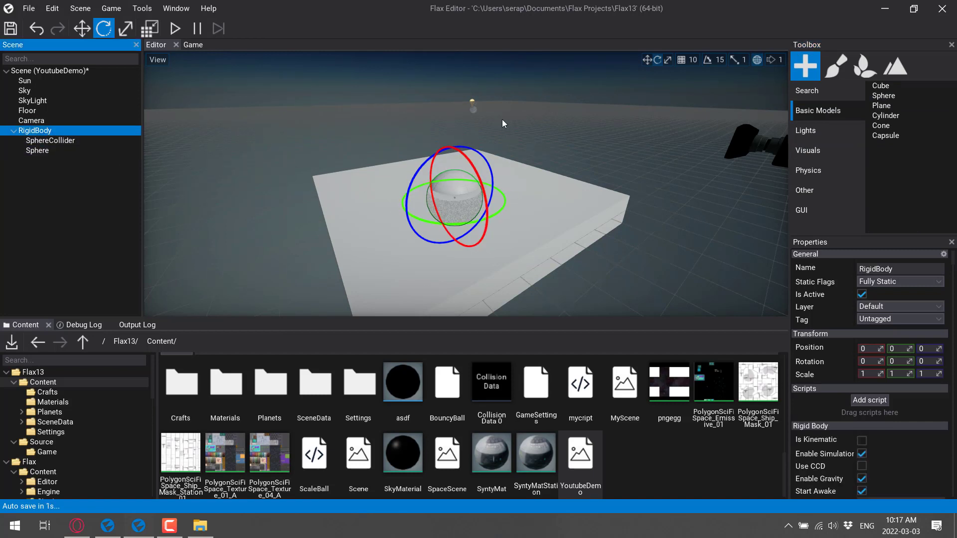
pyautogui.click(647, 60)
pyautogui.moveTo(454, 150); pyautogui.dragTo(445, 54)
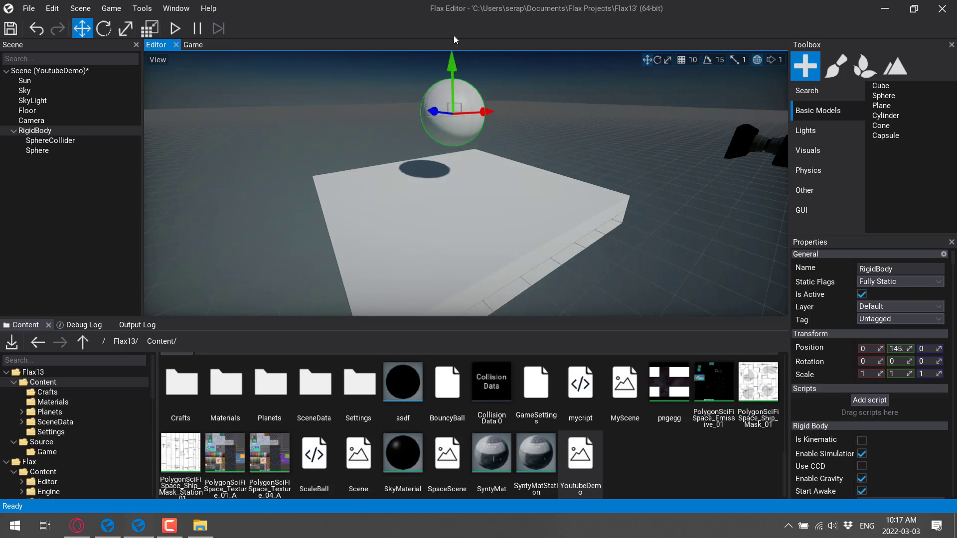
pyautogui.click(173, 33)
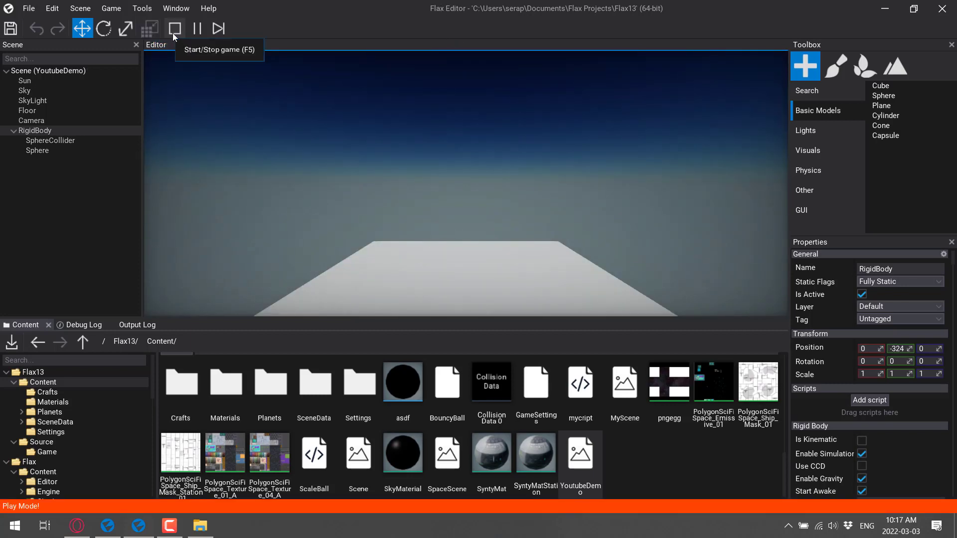
pyautogui.click(172, 33)
pyautogui.click(449, 218)
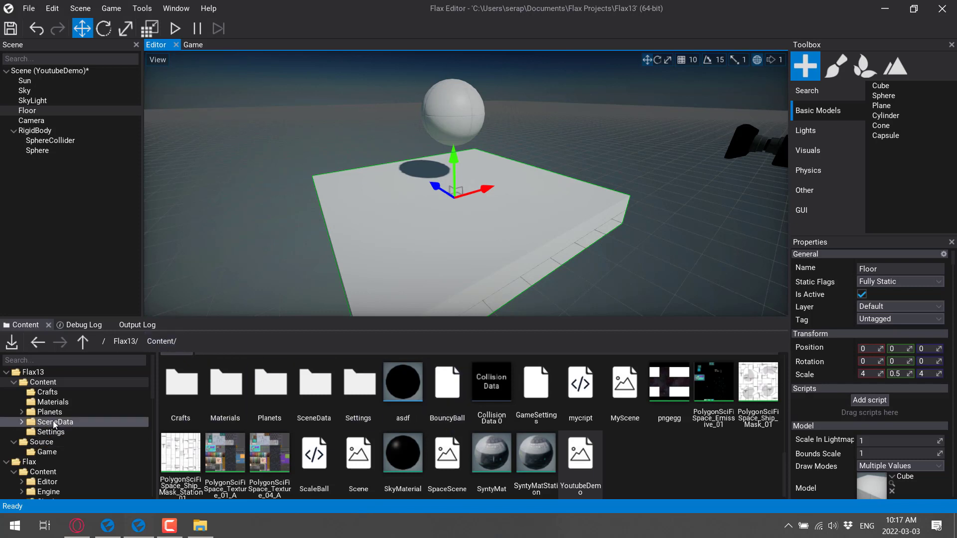
# - Attach the ShipMover script from the Game scripts folder to the RigidBody
pyautogui.click(49, 450)
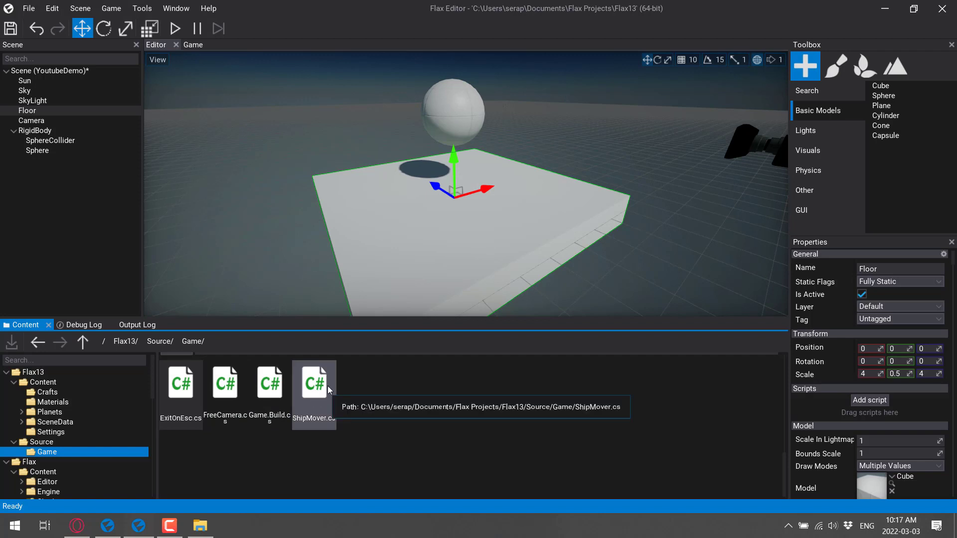
pyautogui.moveTo(181, 392); pyautogui.dragTo(41, 167)
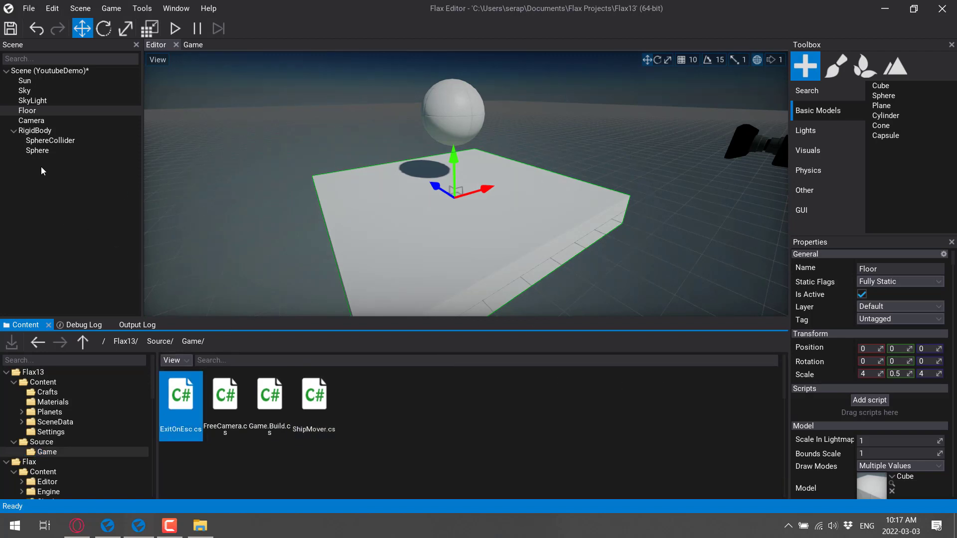
pyautogui.click(40, 130)
pyautogui.moveTo(303, 392); pyautogui.dragTo(830, 406)
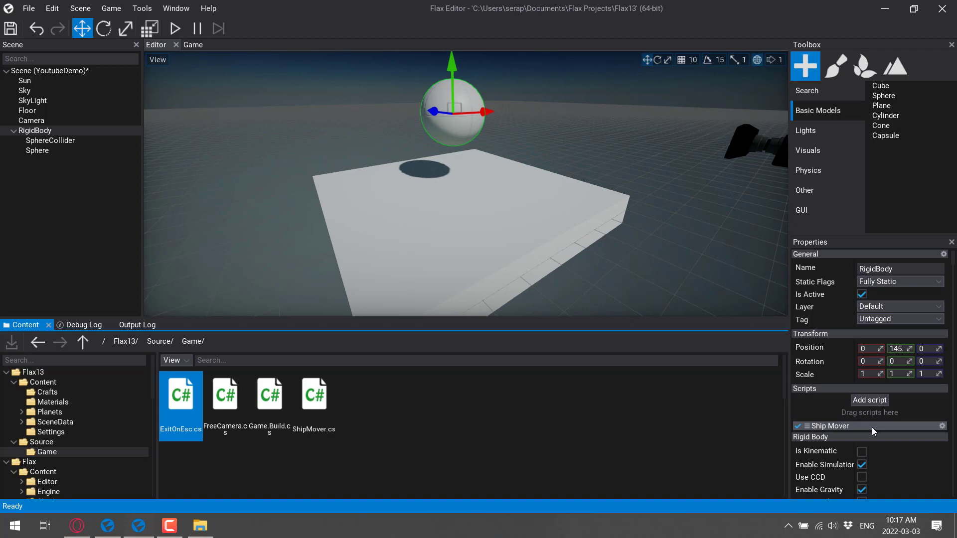
# - Attach the mycript and Scale Ball scripts from Content, then browse actors for My Actor
pyautogui.click(159, 340)
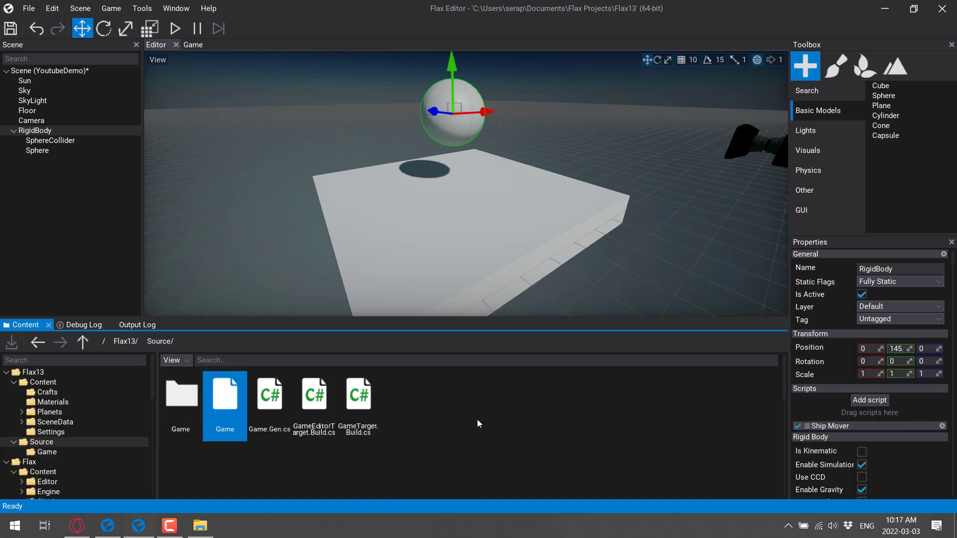
pyautogui.click(133, 346)
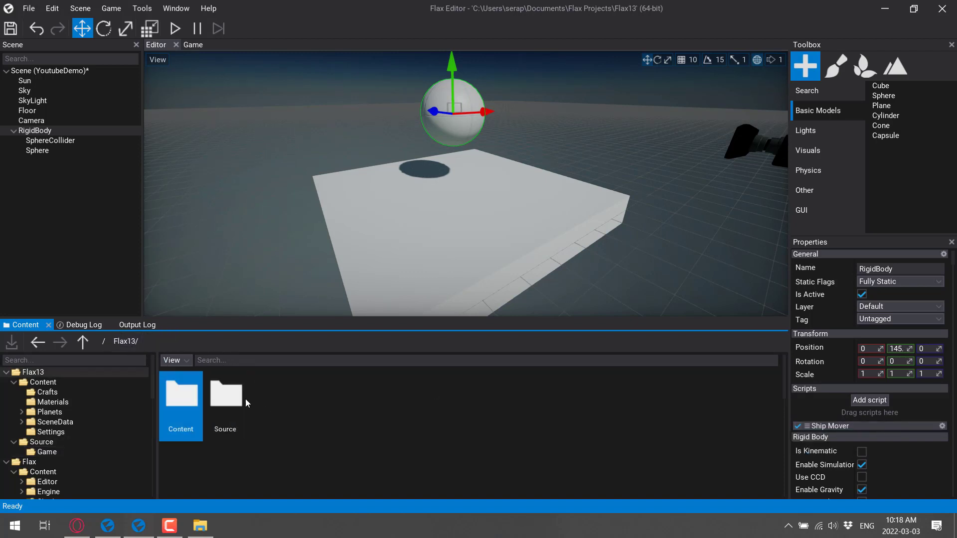
pyautogui.click(43, 382)
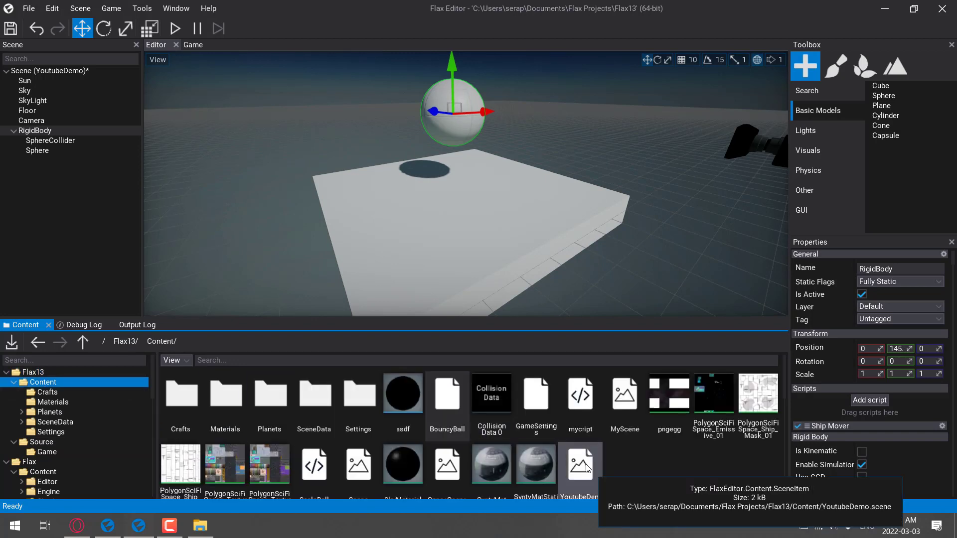
pyautogui.moveTo(447, 404); pyautogui.dragTo(704, 460)
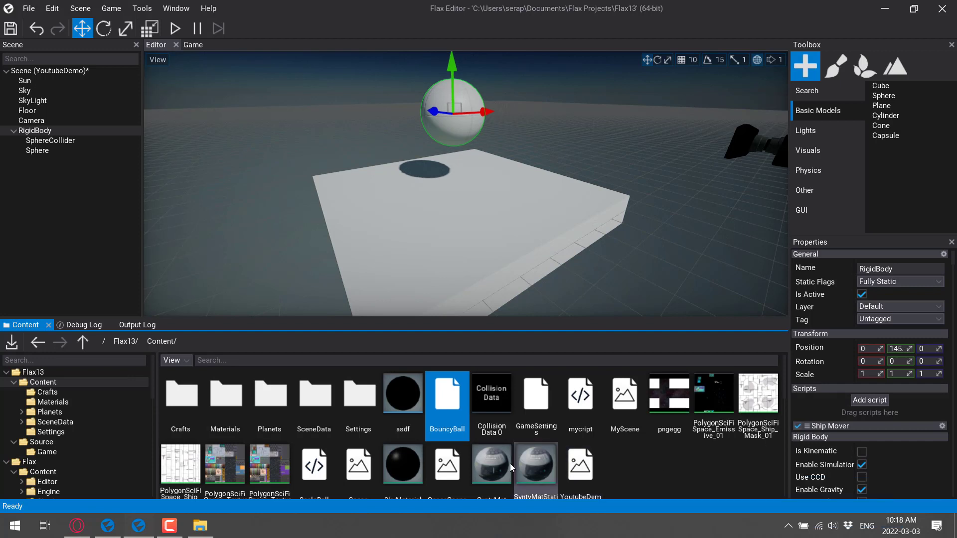
pyautogui.moveTo(580, 396); pyautogui.dragTo(830, 402)
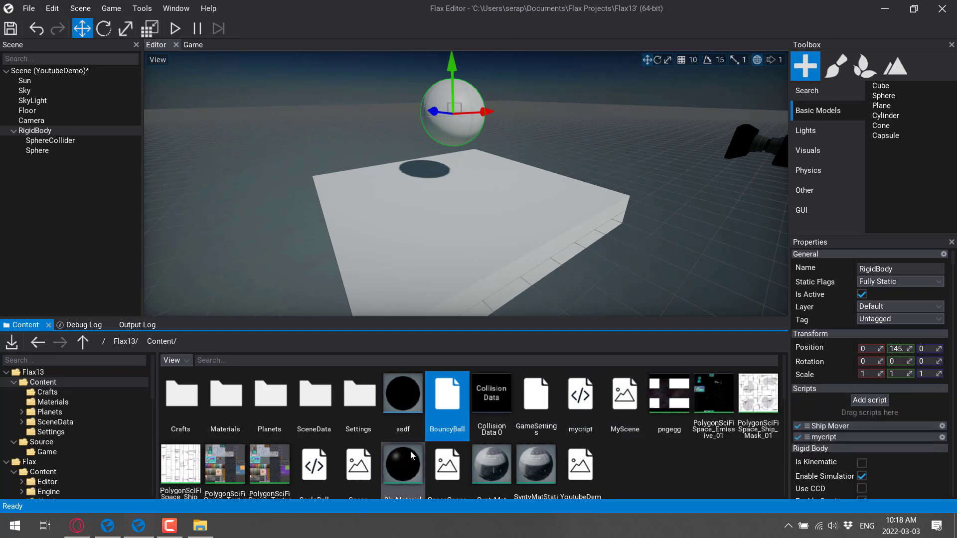
pyautogui.moveTo(324, 467); pyautogui.dragTo(827, 450)
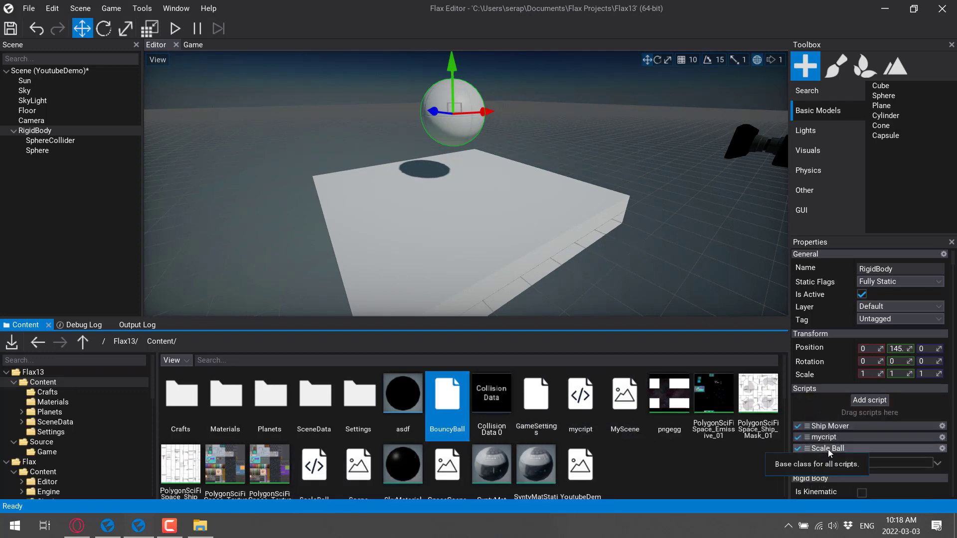
pyautogui.click(942, 466)
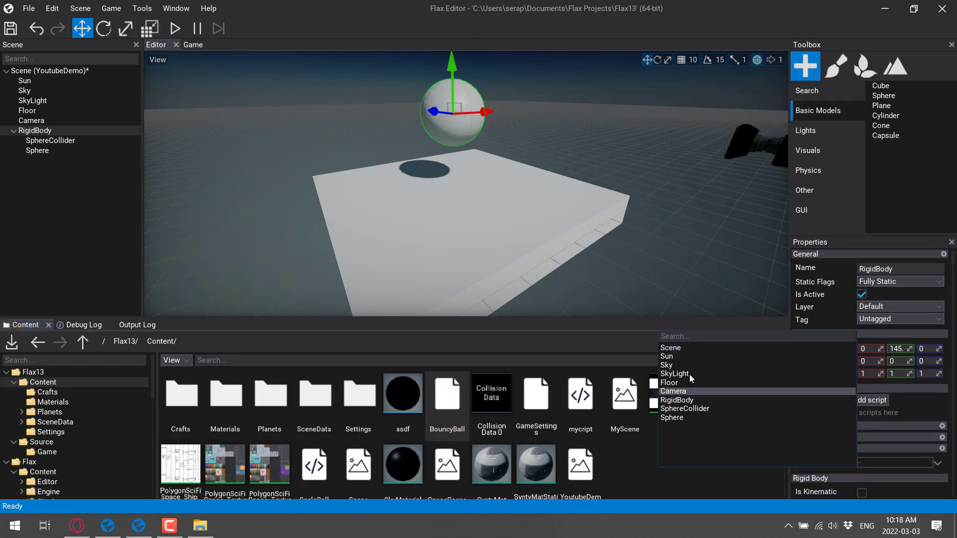
pyautogui.click(648, 226)
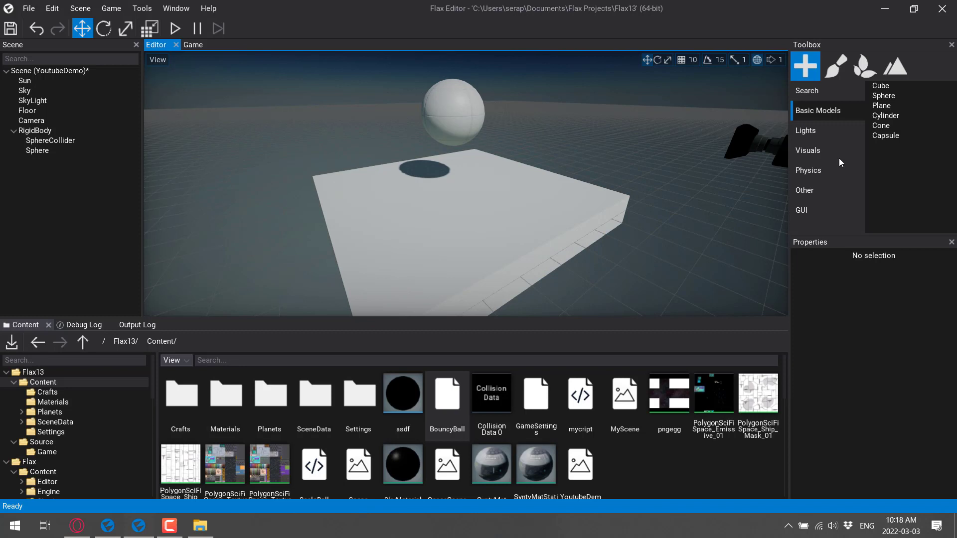
# - Look through the Terrain, Foliage and Paint toolbox tools
pyautogui.click(887, 70)
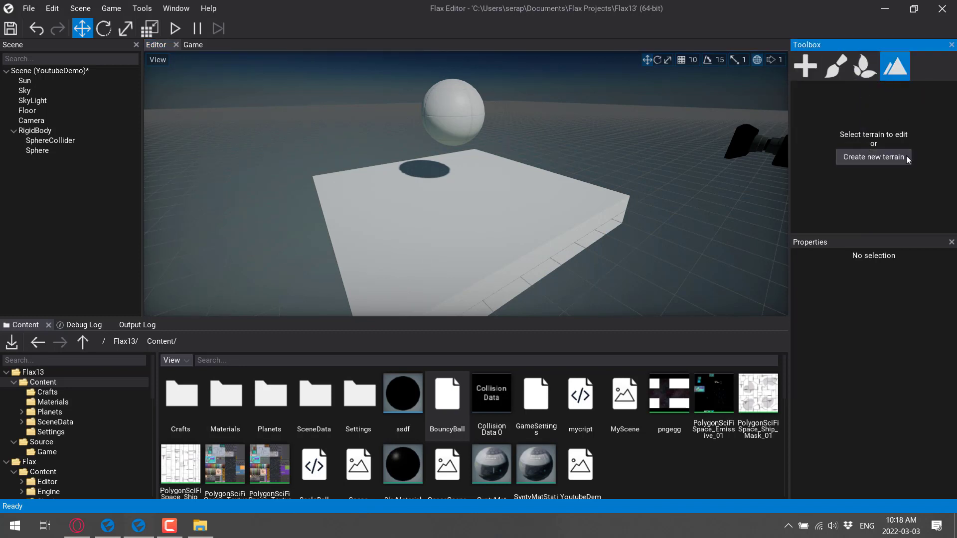
pyautogui.click(869, 72)
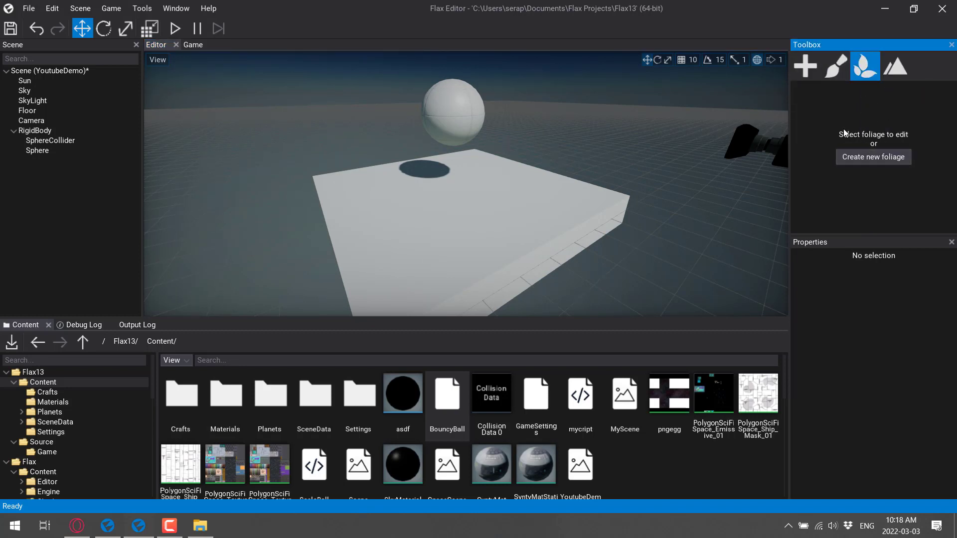
pyautogui.click(836, 66)
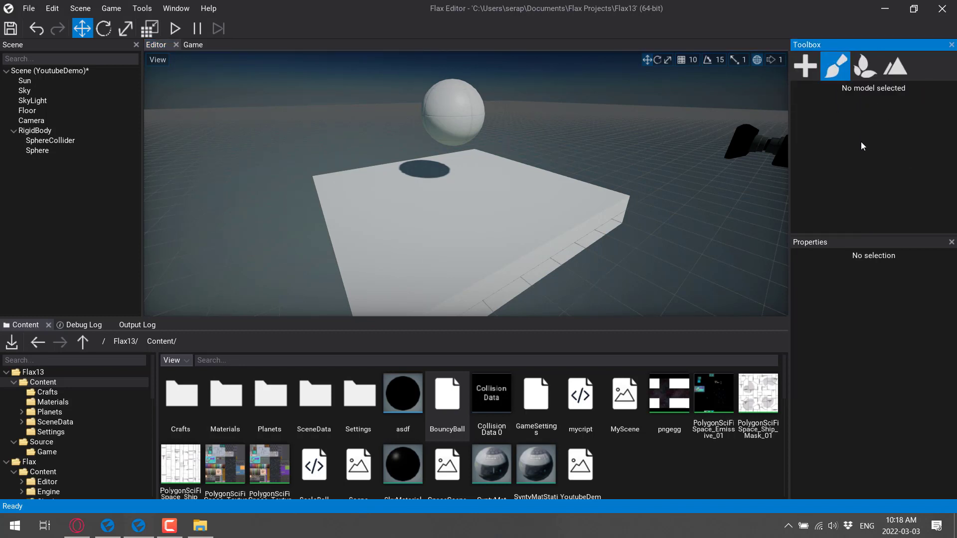
# - Browse the Place tab's Physics, Other, GUI, Basic Models and Lights categories
pyautogui.click(807, 65)
pyautogui.click(820, 169)
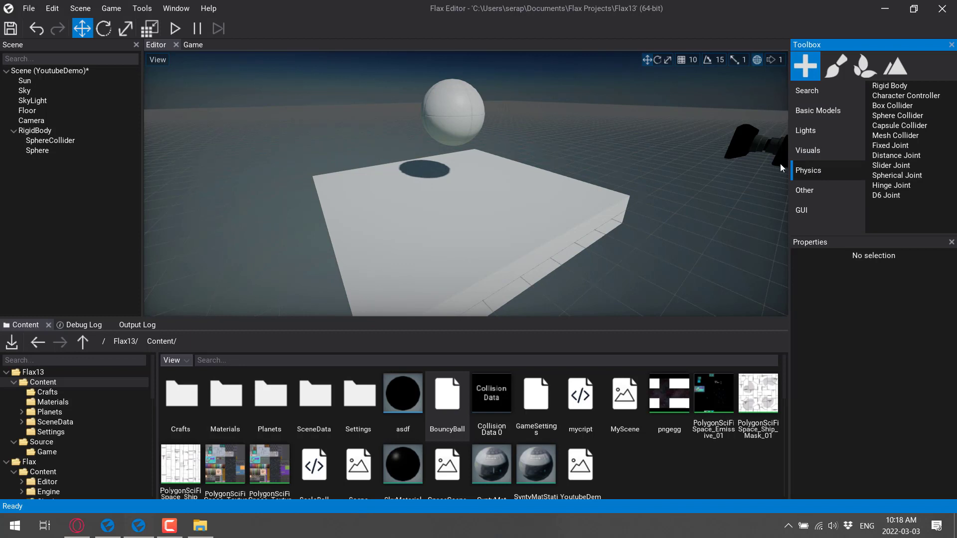
pyautogui.click(810, 191)
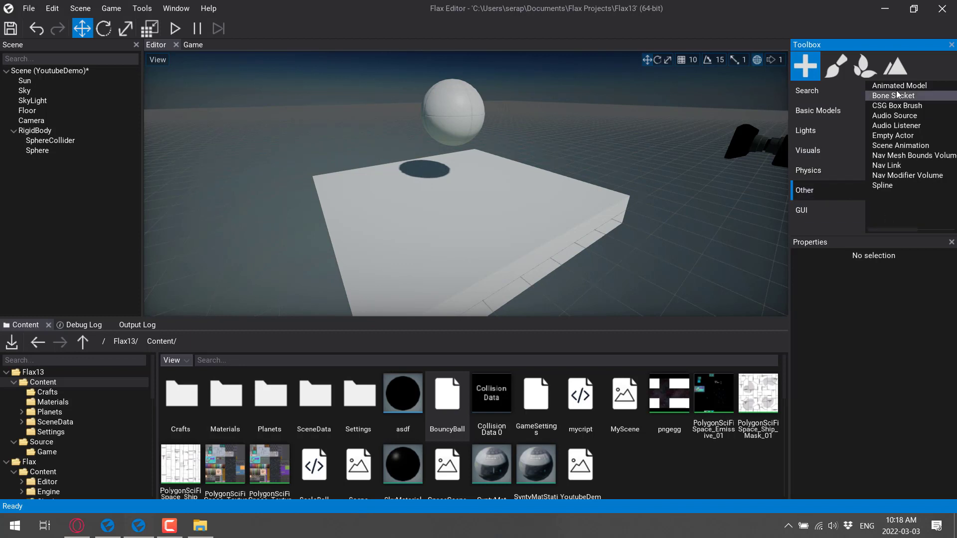
pyautogui.moveTo(899, 154); pyautogui.dragTo(906, 154)
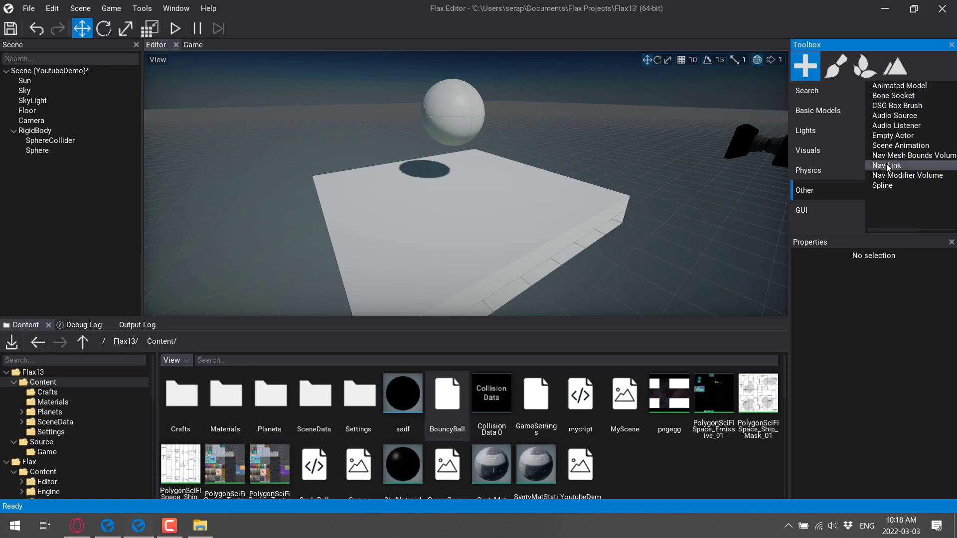
pyautogui.click(801, 210)
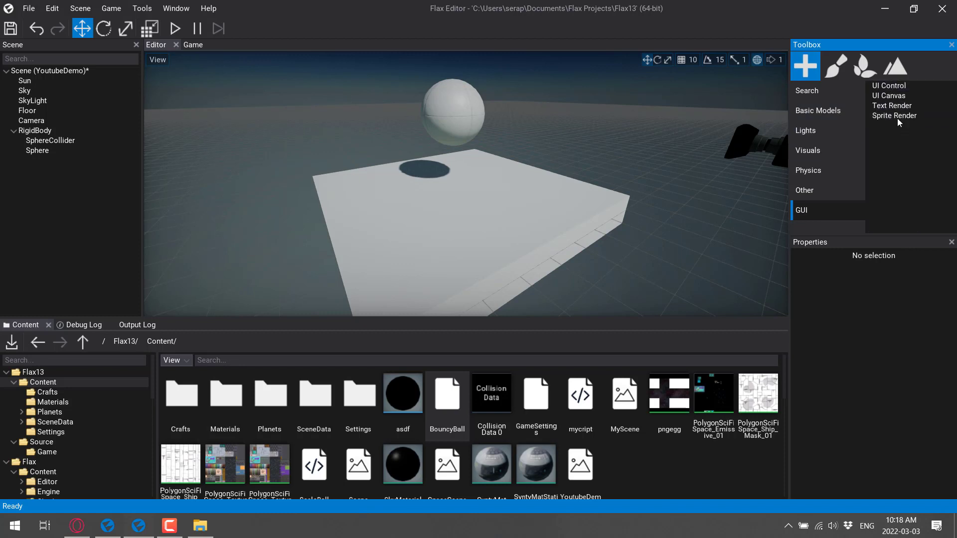
pyautogui.click(832, 91)
pyautogui.click(823, 108)
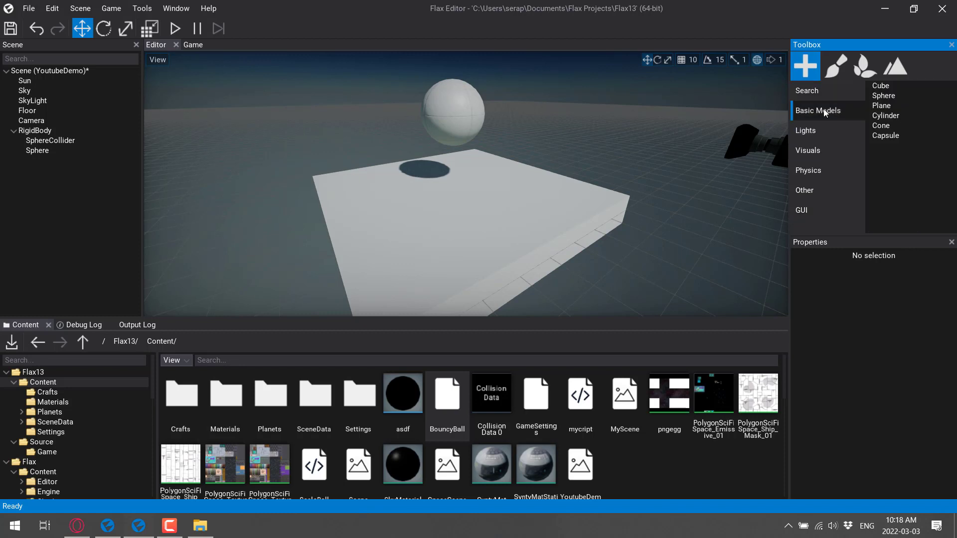
pyautogui.click(808, 134)
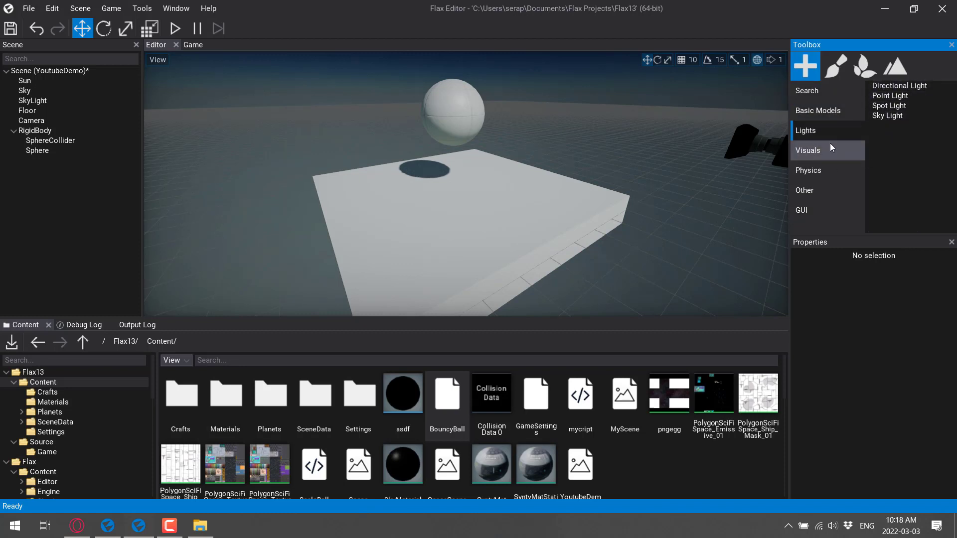
# - Inspect the Camera at 0, 150, -300, field of view 60, rendering Default, Player and Bullets layers
pyautogui.click(34, 102)
pyautogui.scroll(-5, 833, 378)
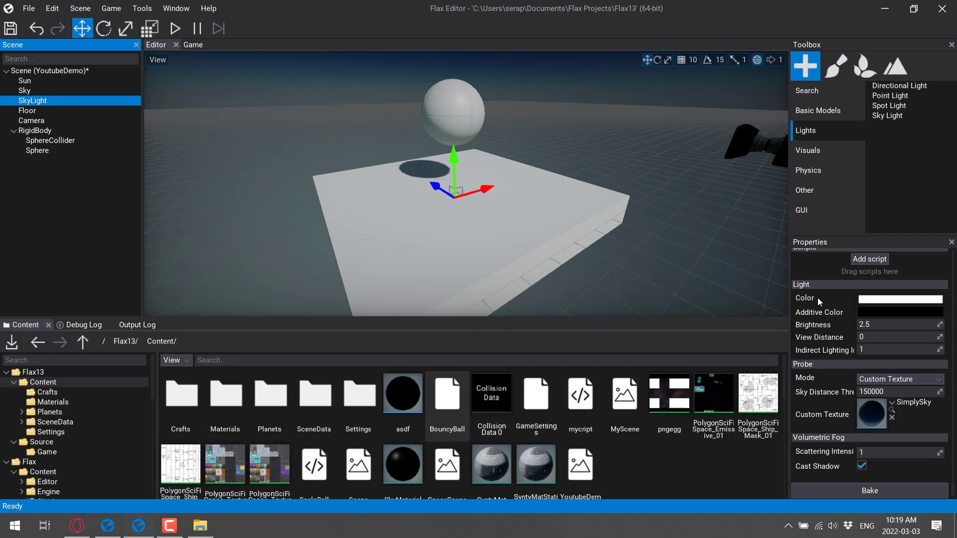
pyautogui.click(35, 121)
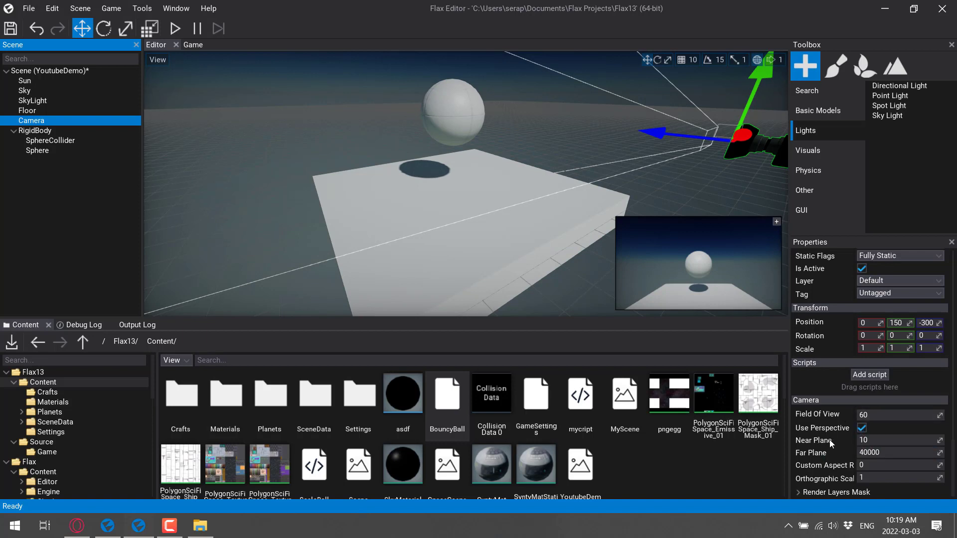
pyautogui.click(798, 492)
pyautogui.scroll(-2, 812, 468)
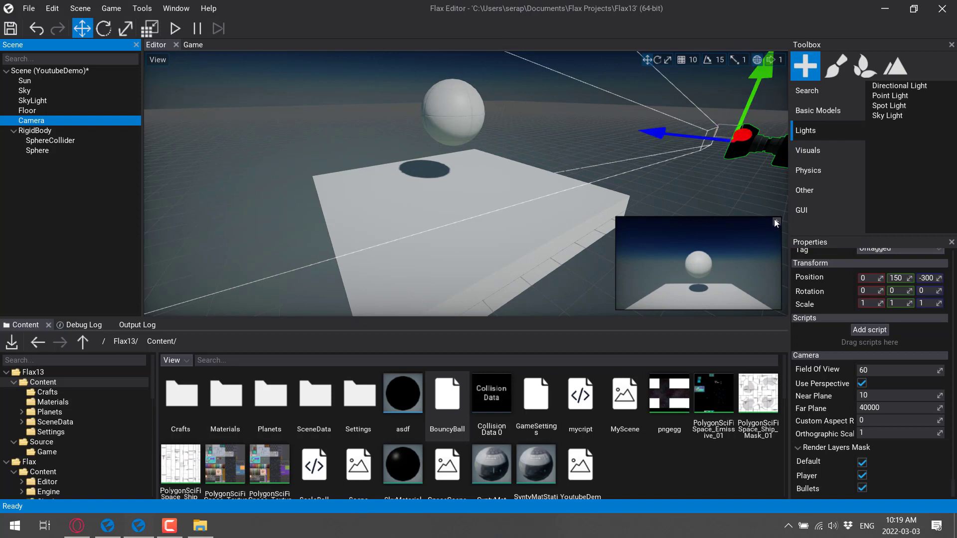
# - Add a PostFx Volume actor from the Visuals toolbox into the YoutubeDemo scene
pyautogui.click(816, 149)
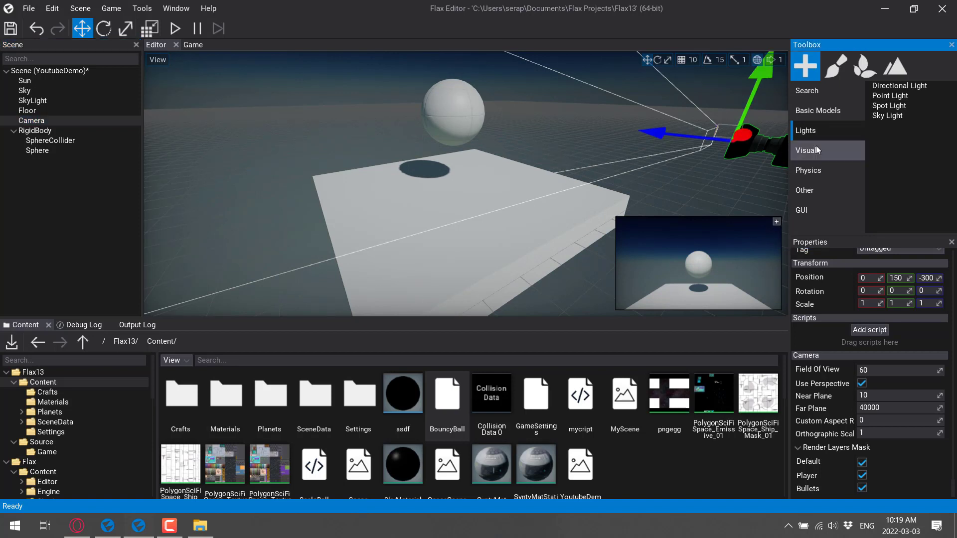
pyautogui.click(815, 148)
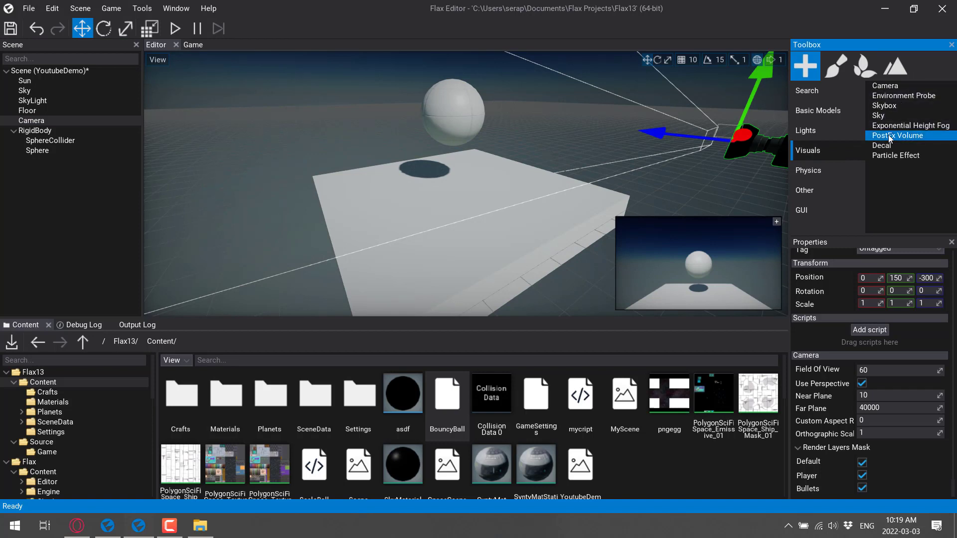
pyautogui.moveTo(887, 134); pyautogui.dragTo(44, 74)
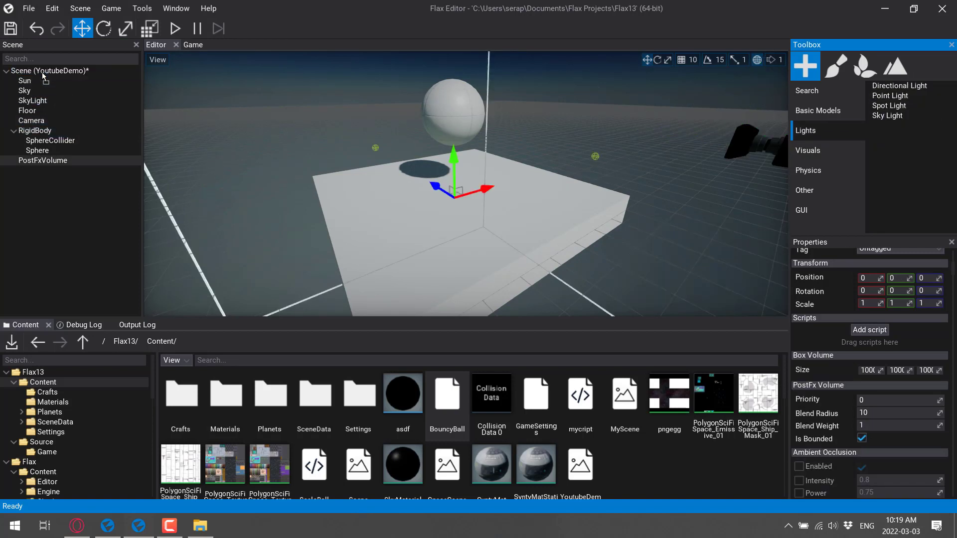
# - Review the PostFxVolume's post-processing properties, then bring up the Flax 1.3 release notes in the browser
pyautogui.click(36, 164)
pyautogui.scroll(-5, 850, 353)
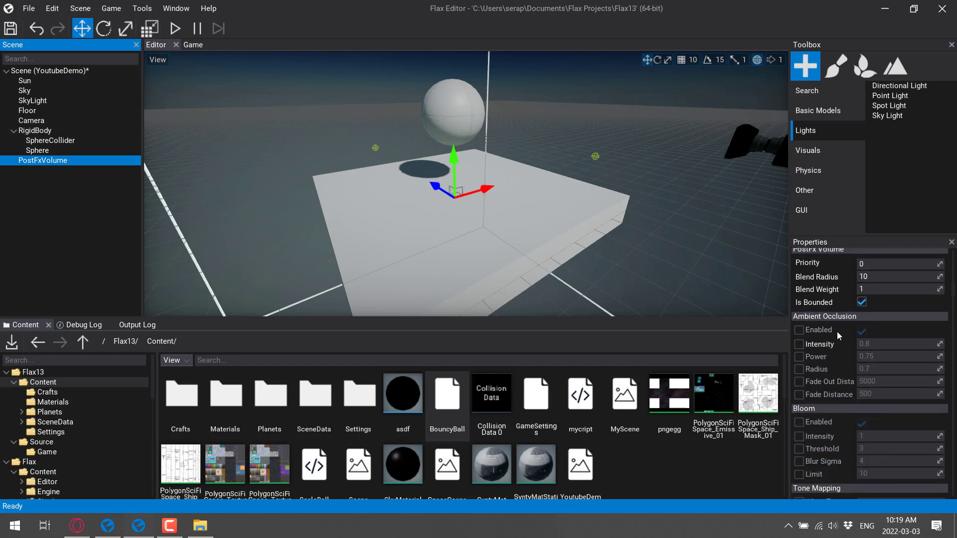
pyautogui.scroll(-3, 837, 349)
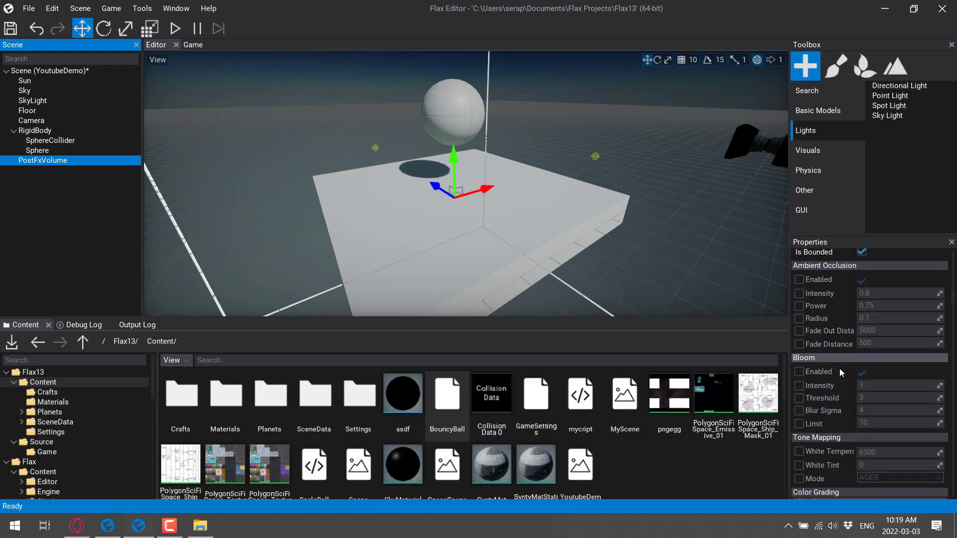
pyautogui.scroll(-8, 838, 369)
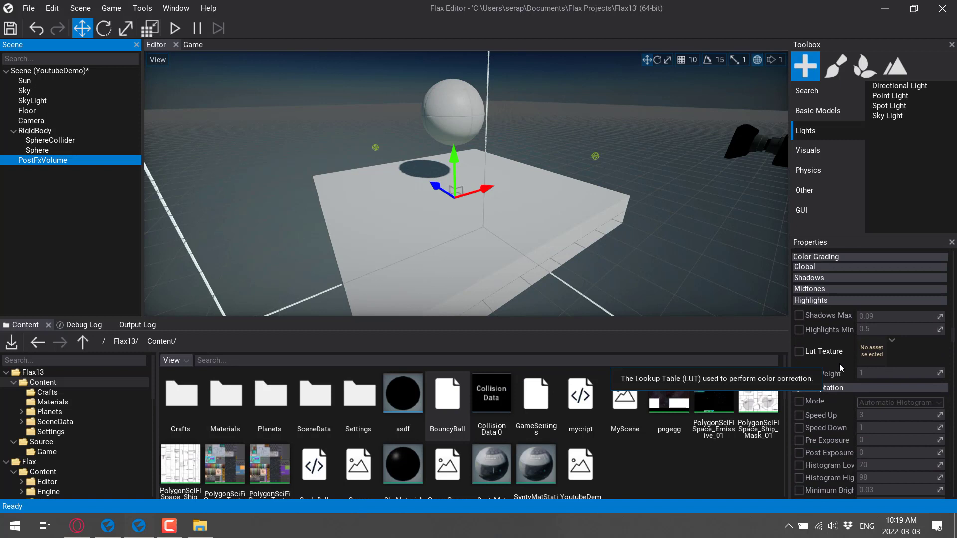
pyautogui.scroll(-7, 839, 363)
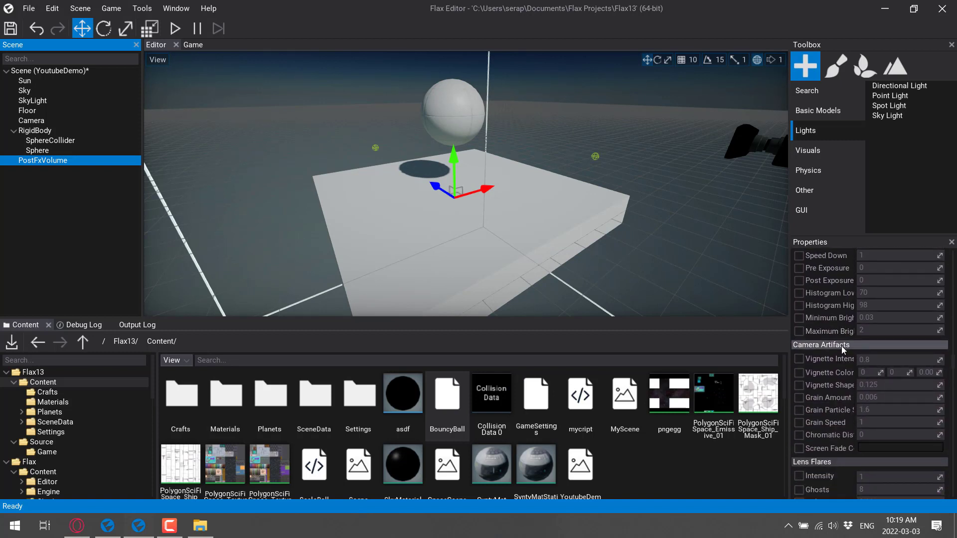
pyautogui.hotkey('alt', 'Tab')
pyautogui.press('Tab')
pyautogui.press('Tab')
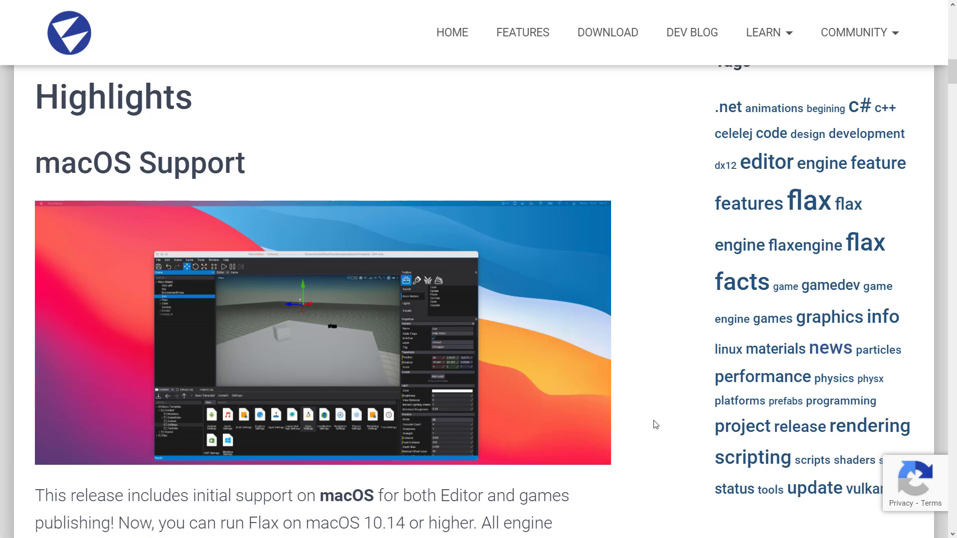
# - Read macOS Support's Known issues: multi-monitor support, mouse cursor positioning, drag&drop within a window
pyautogui.scroll(-1, 653, 427)
pyautogui.scroll(-2, 654, 426)
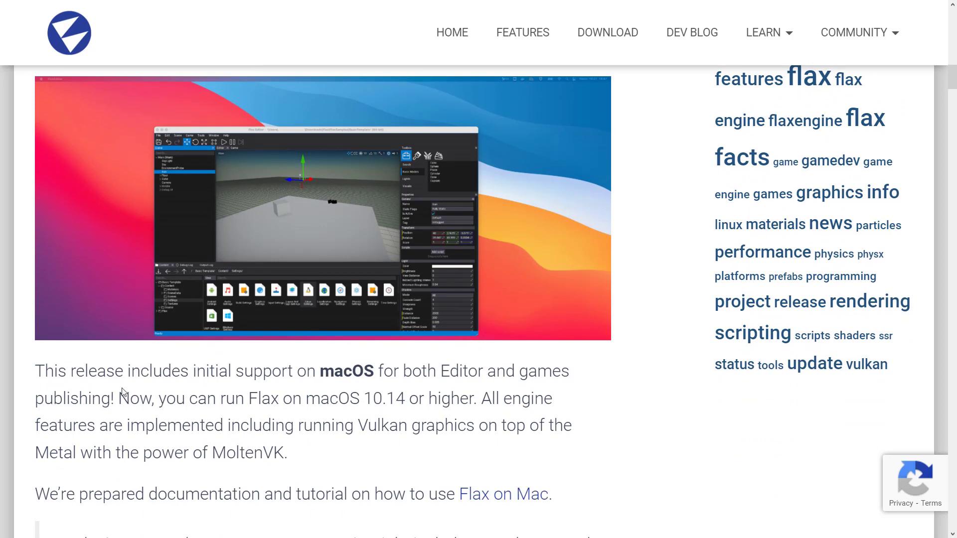
pyautogui.scroll(-3, 291, 324)
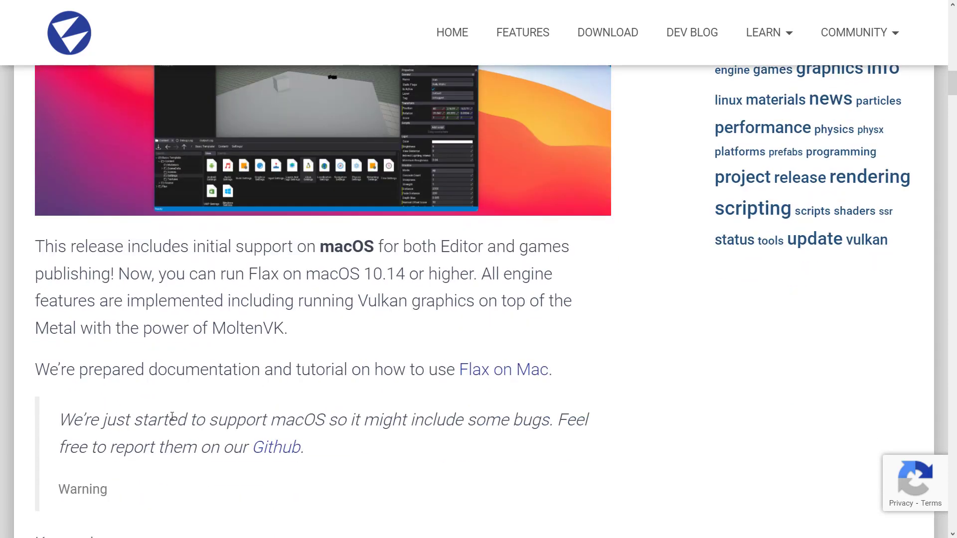
pyautogui.scroll(-5, 312, 393)
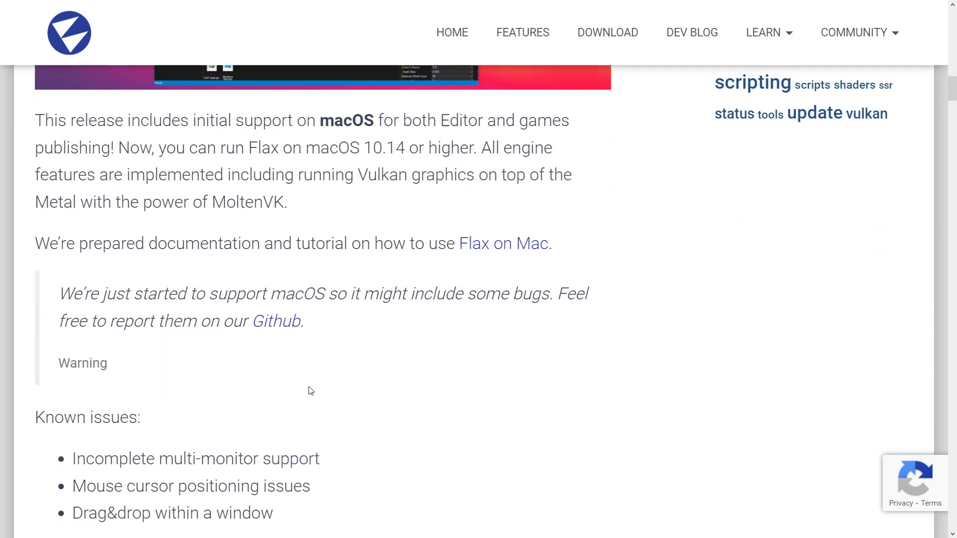
pyautogui.scroll(-9, 244, 356)
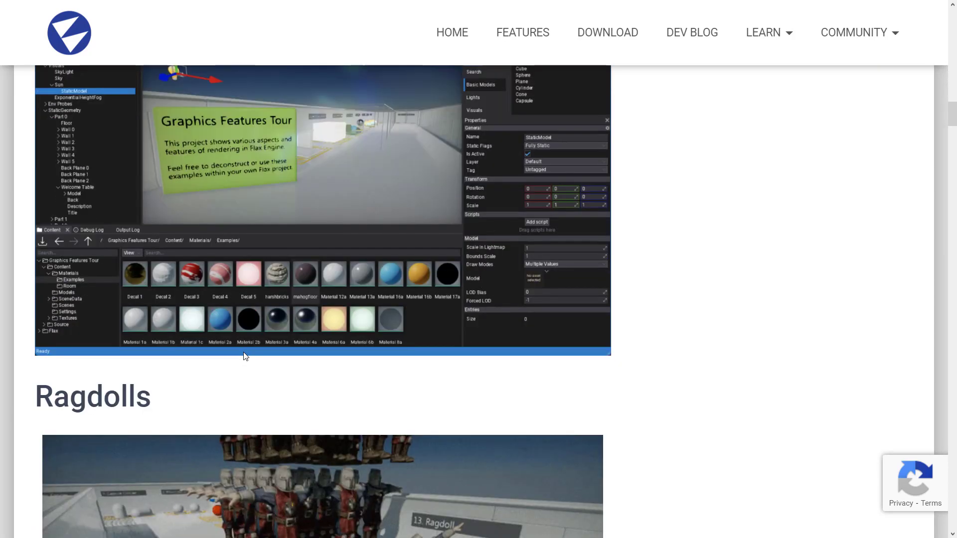
pyautogui.scroll(12, 245, 348)
pyautogui.scroll(3, 369, 343)
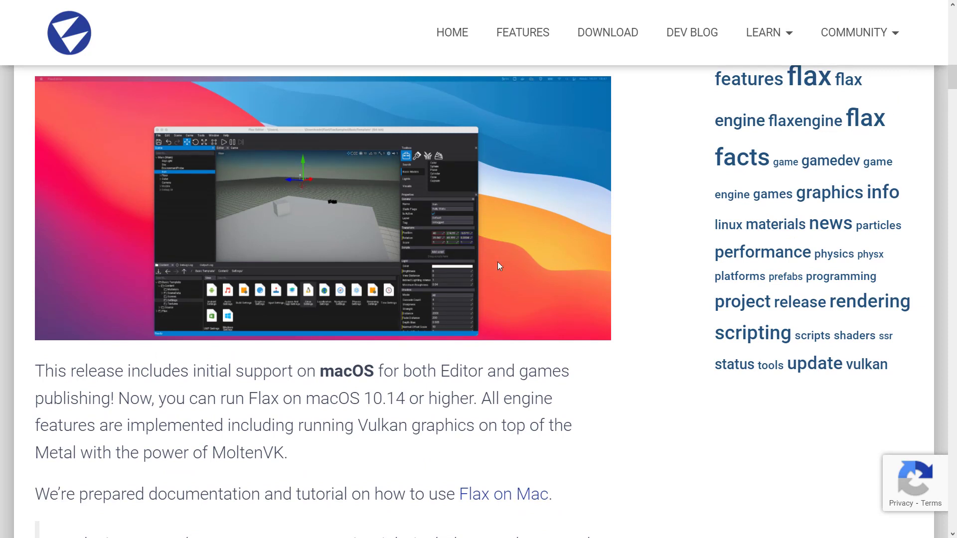
pyautogui.scroll(-5, 408, 263)
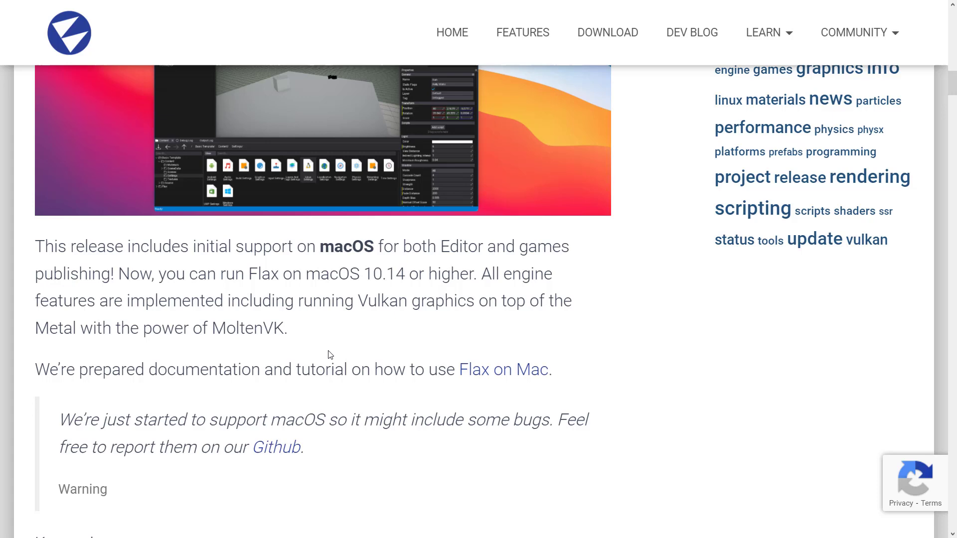
pyautogui.scroll(-3, 491, 281)
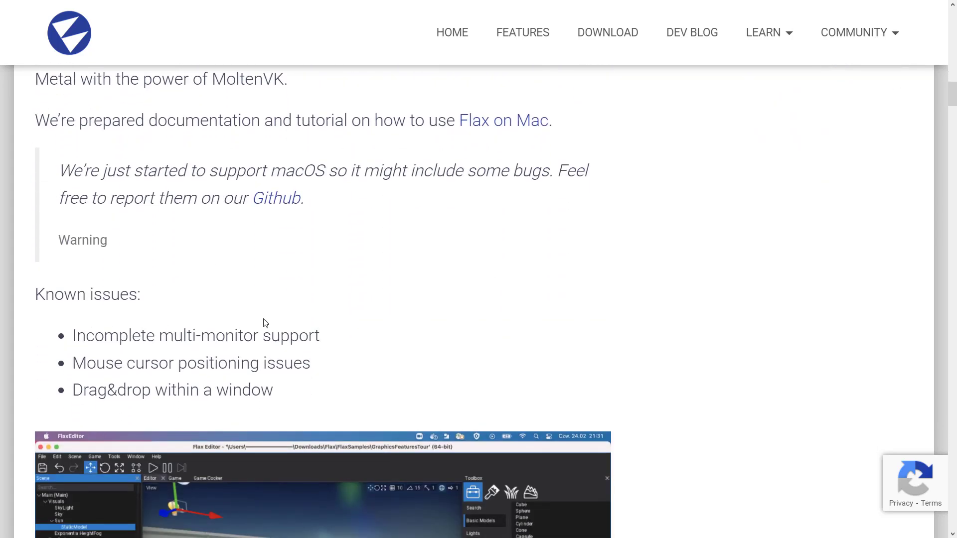
pyautogui.moveTo(299, 390); pyautogui.dragTo(74, 342)
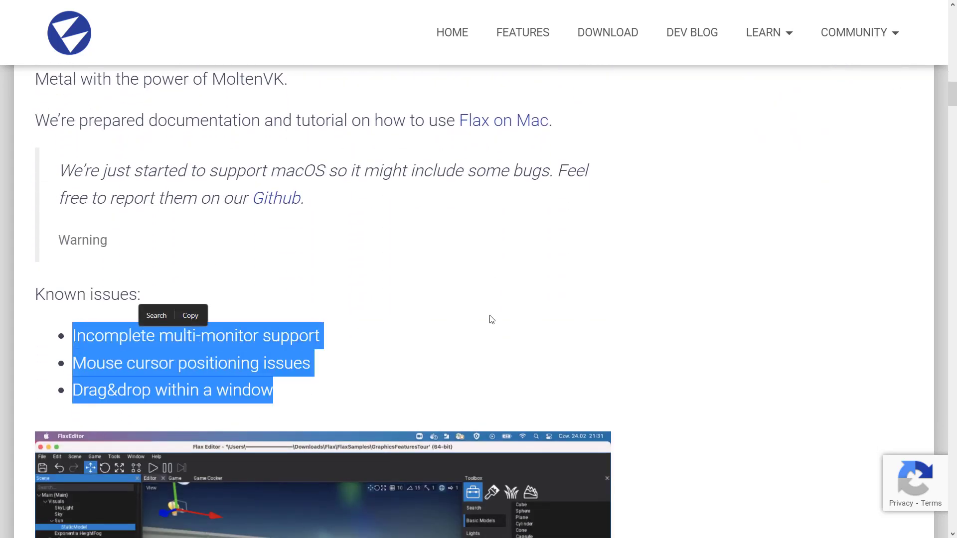
pyautogui.click(473, 287)
pyautogui.scroll(-5, 369, 285)
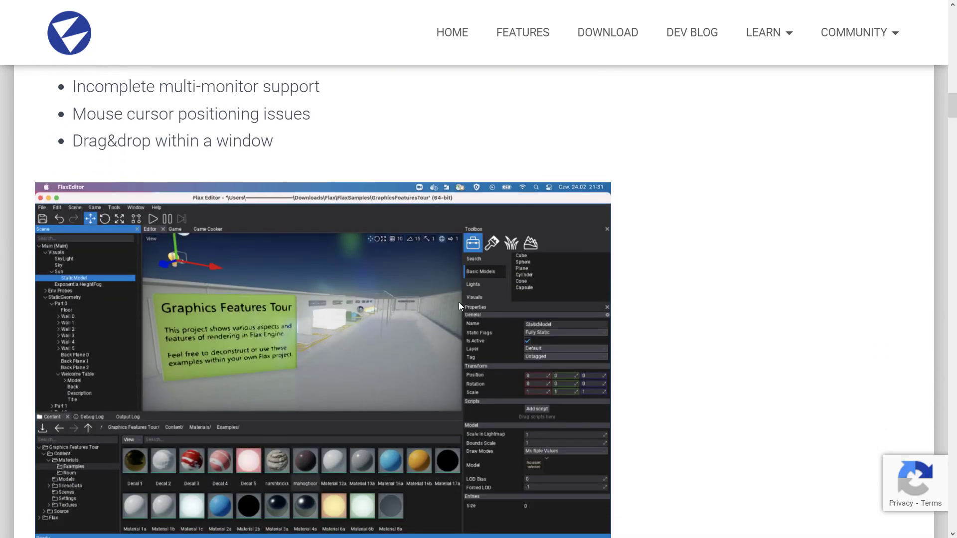
# - Scroll to the Ragdolls section on runtime ragdoll simulation and editor generator tools
pyautogui.scroll(-11, 459, 305)
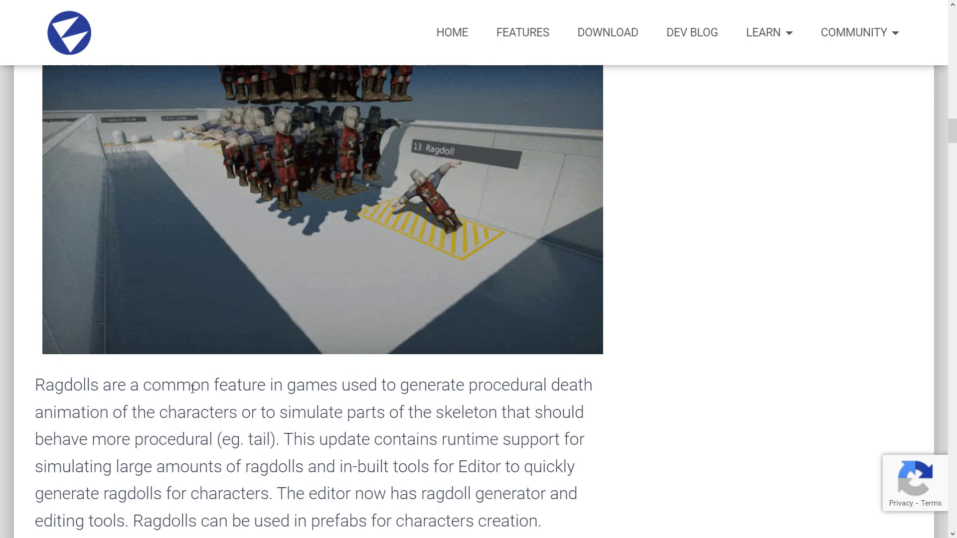
pyautogui.scroll(-1, 192, 389)
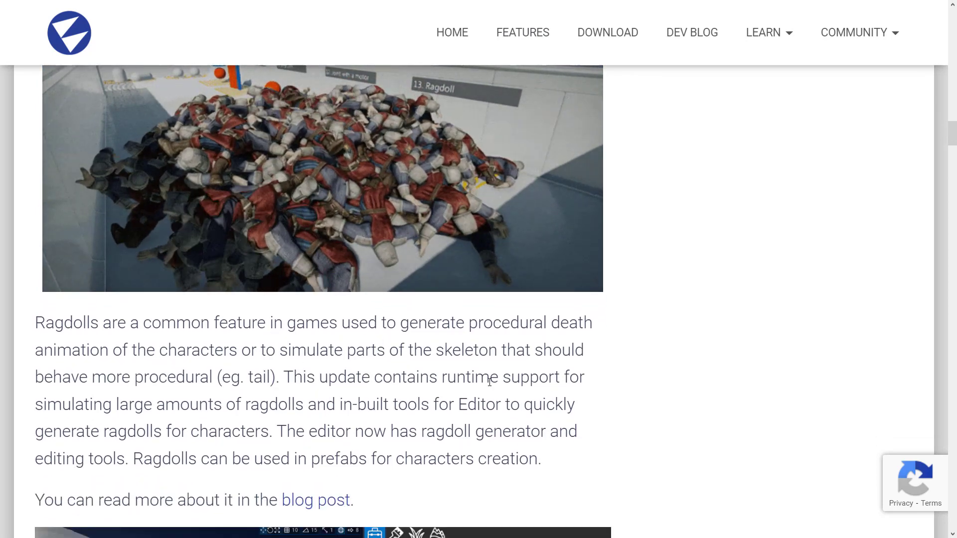
pyautogui.scroll(1, 302, 427)
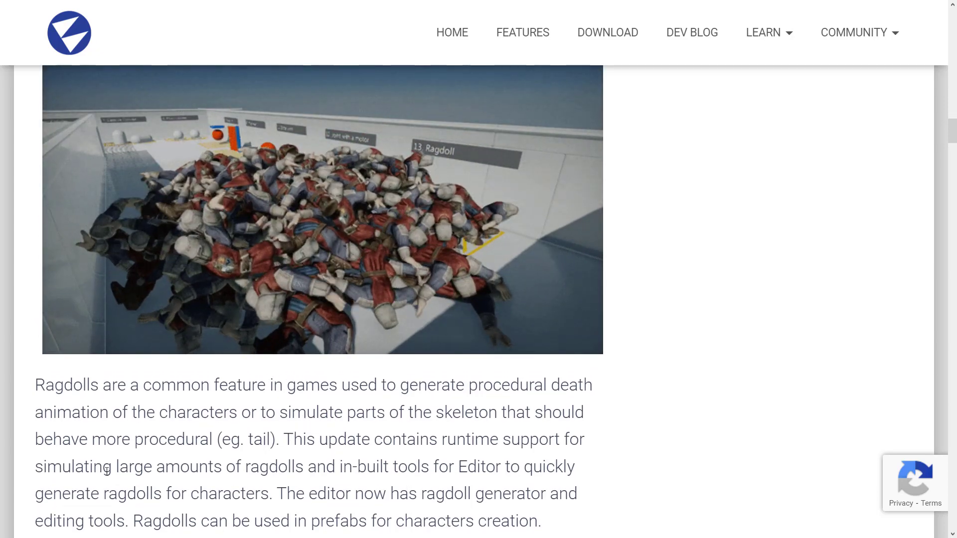
pyautogui.scroll(-1, 351, 422)
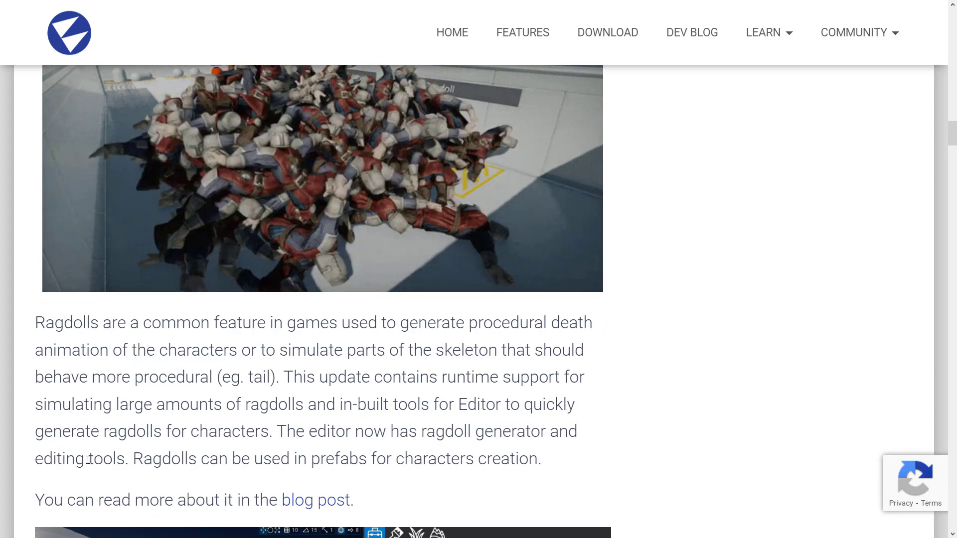
pyautogui.scroll(-1, 501, 439)
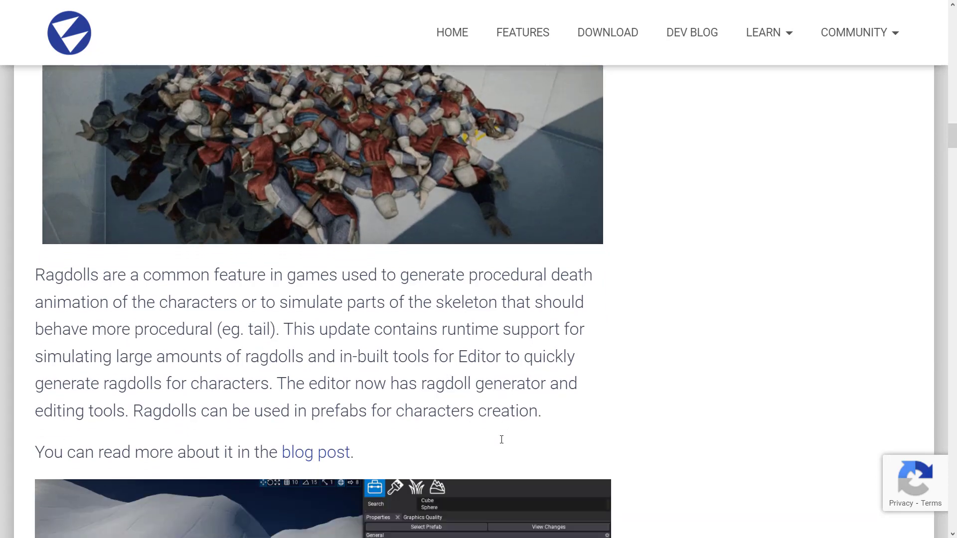
pyautogui.scroll(-9, 551, 363)
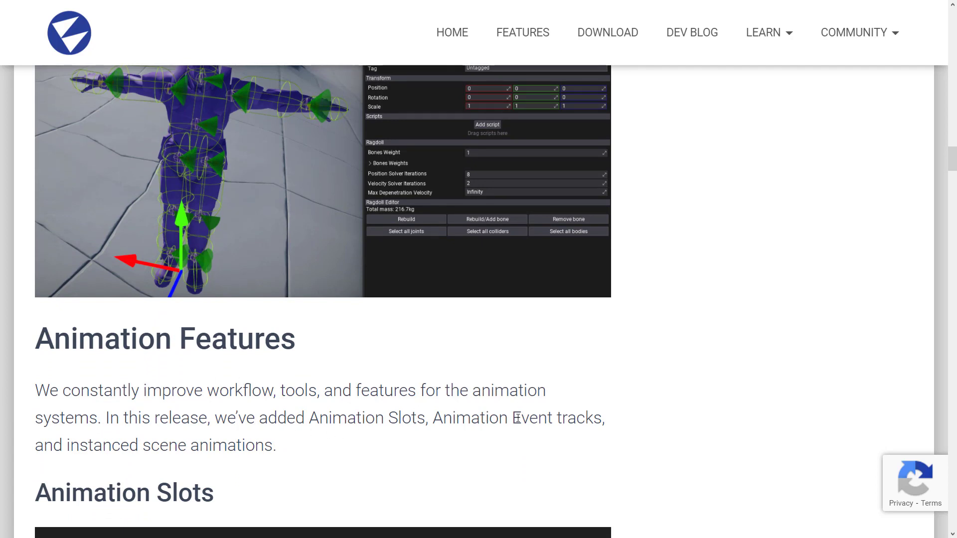
# - Read Animation Slots, Animation Events and Instanced Scene Animation in Prefab, down to C++ Scripting Features
pyautogui.scroll(-1, 288, 423)
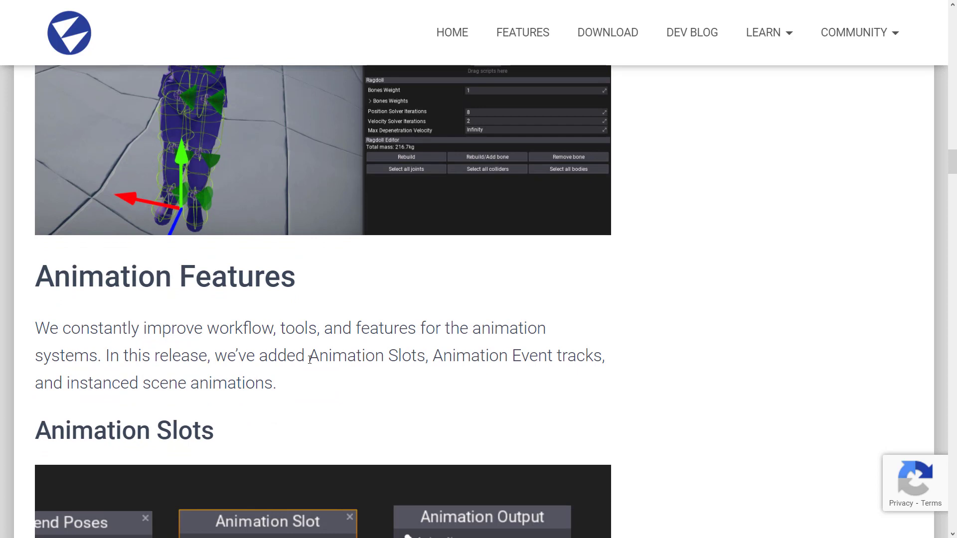
pyautogui.scroll(-5, 309, 359)
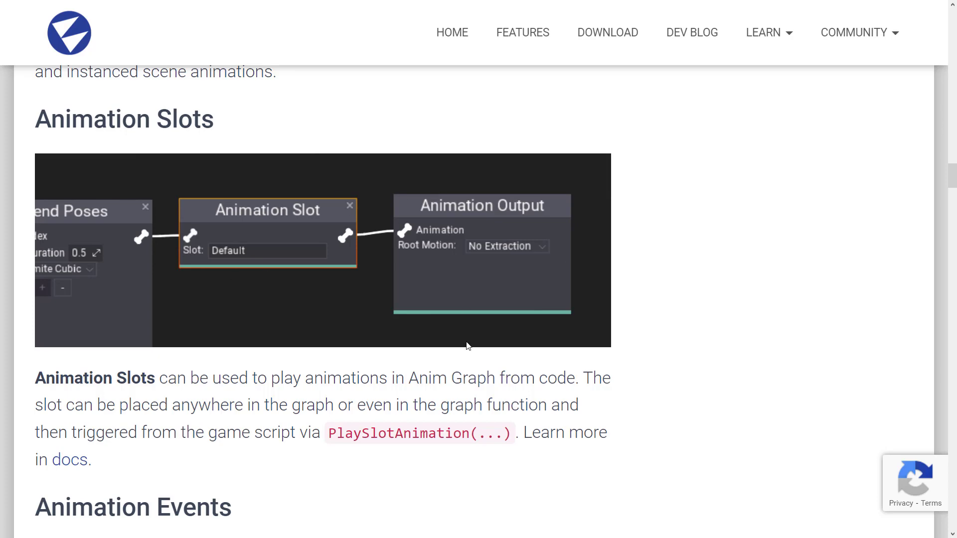
pyautogui.scroll(-7, 433, 312)
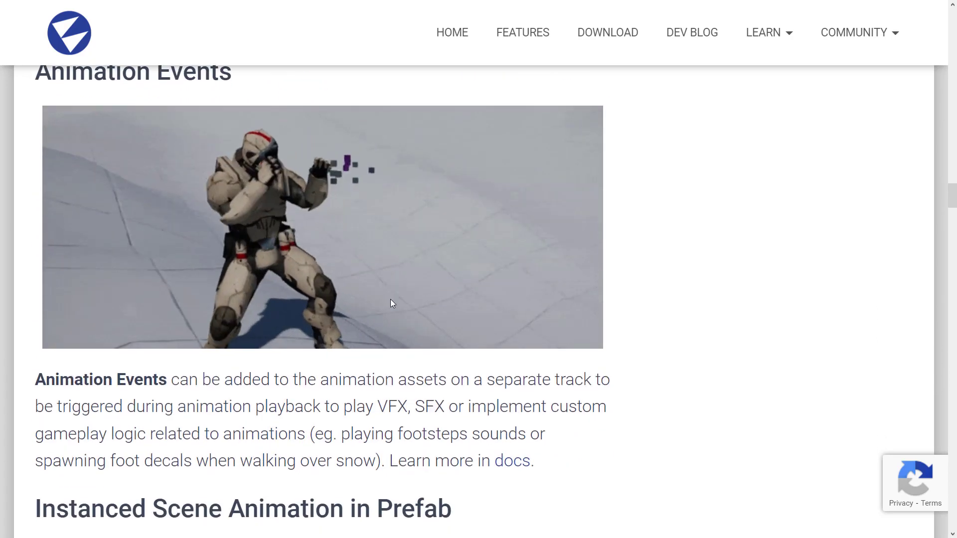
pyautogui.scroll(-1, 390, 303)
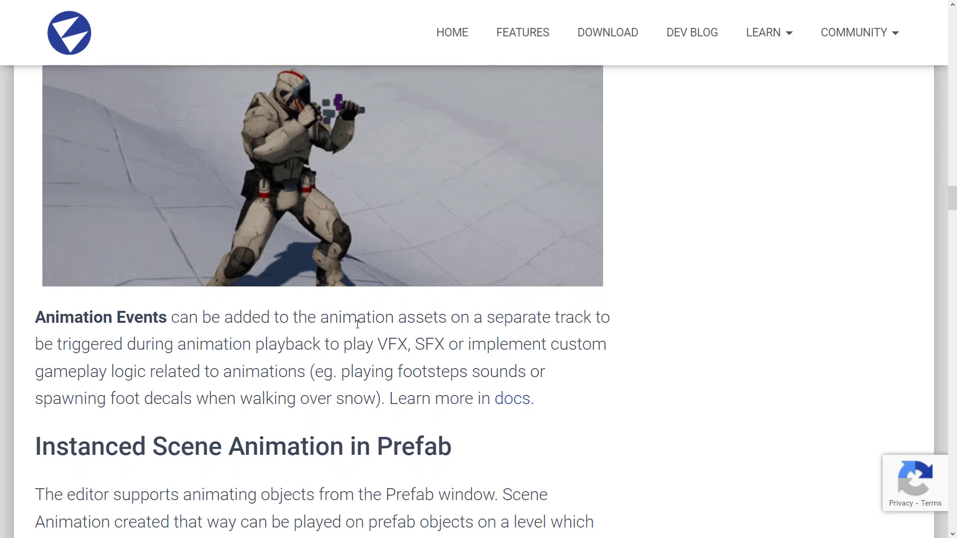
pyautogui.scroll(-1, 354, 326)
pyautogui.scroll(-2, 354, 326)
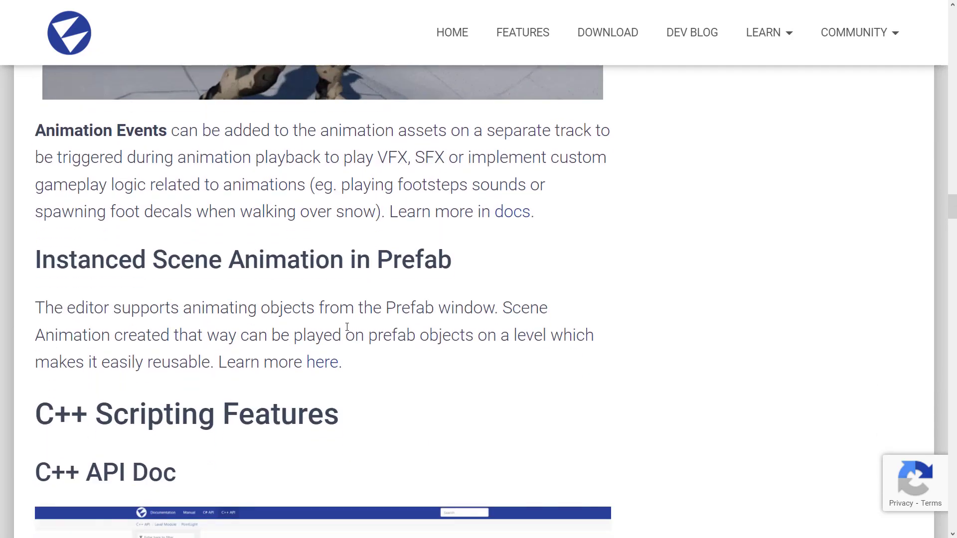
pyautogui.moveTo(394, 187); pyautogui.dragTo(377, 217)
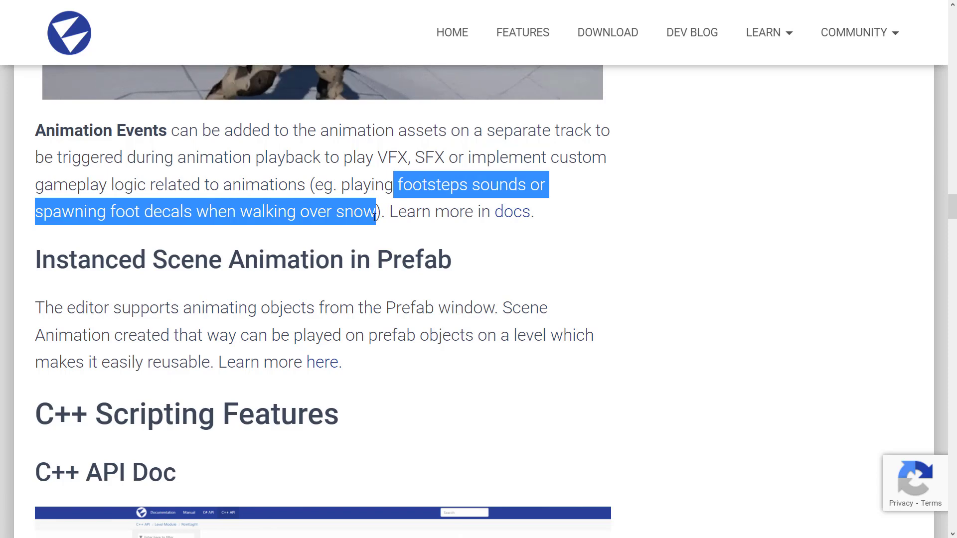
pyautogui.click(478, 224)
pyautogui.scroll(-1, 473, 218)
pyautogui.scroll(-5, 473, 218)
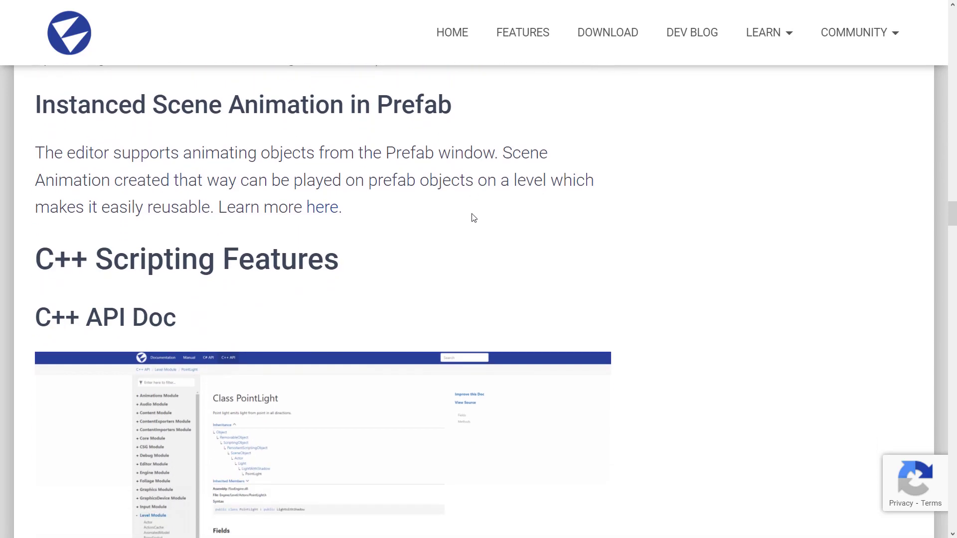
# - Read the C++ API docs paragraph and continue through the Interfaces, Enums and Lambdas notes
pyautogui.scroll(-4, 356, 176)
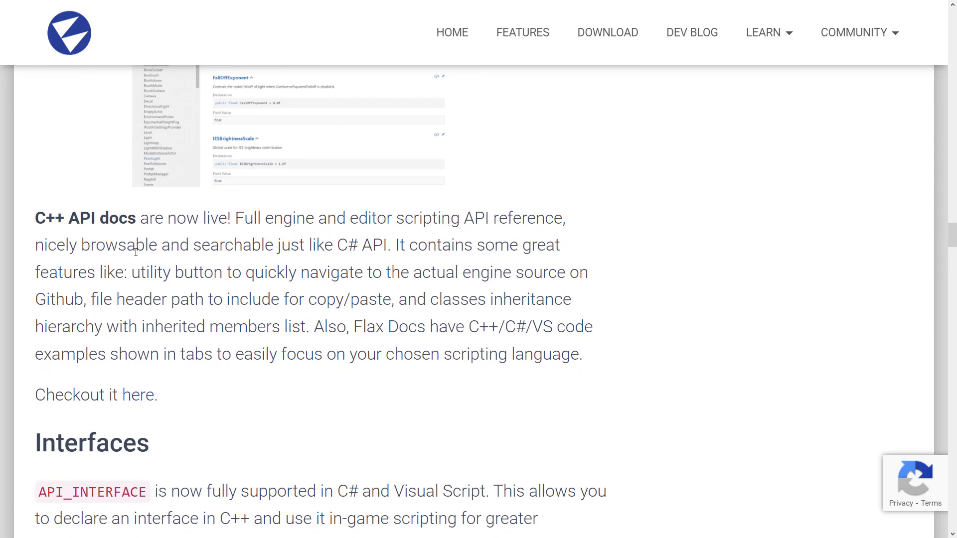
pyautogui.moveTo(310, 372); pyautogui.dragTo(76, 215)
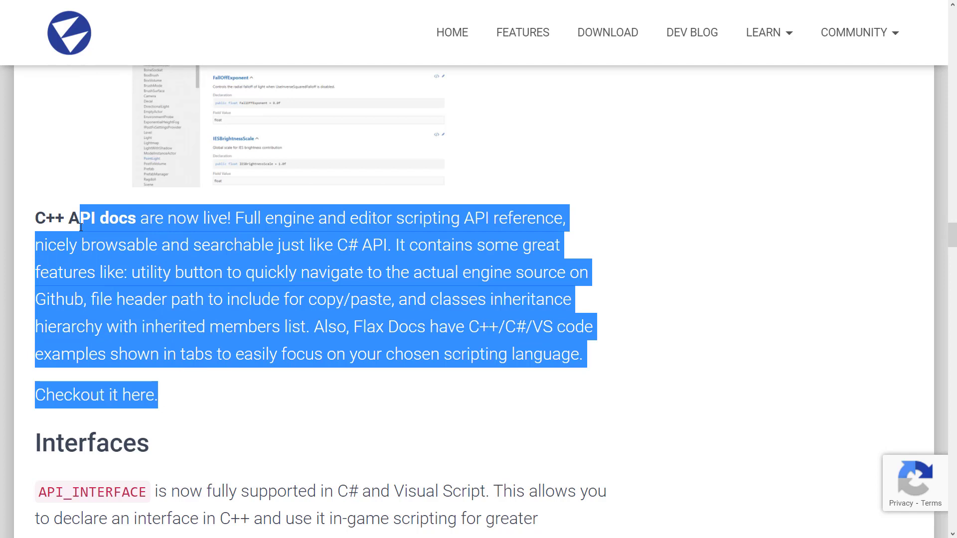
pyautogui.click(248, 253)
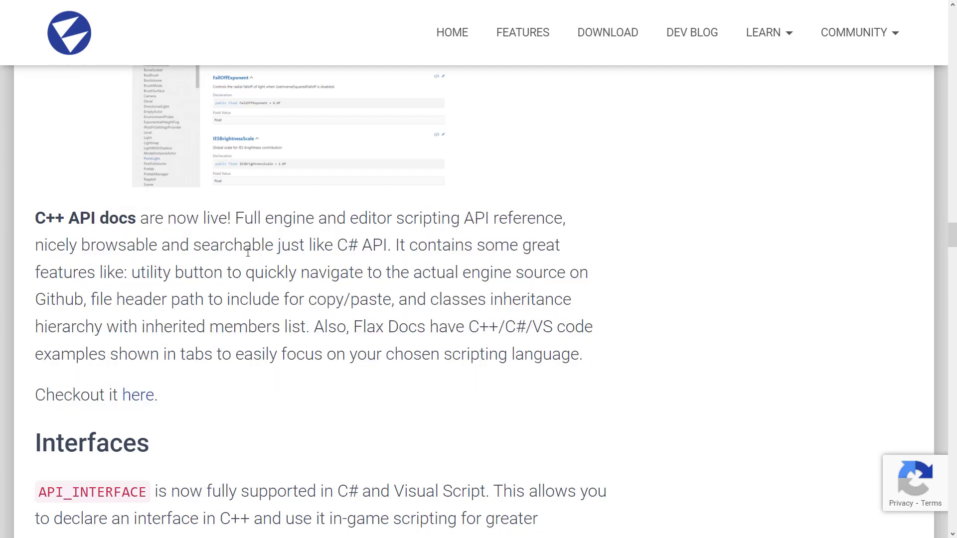
pyautogui.scroll(-6, 247, 253)
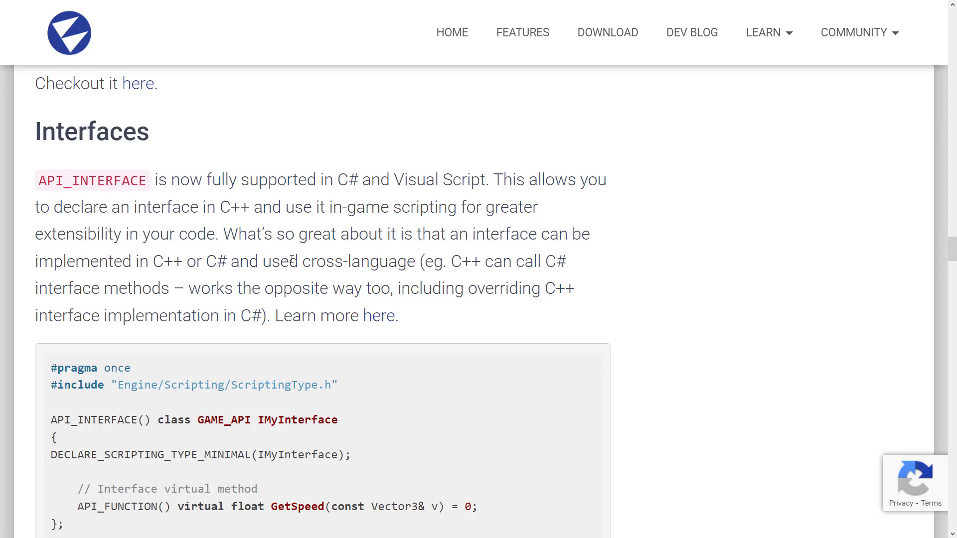
pyautogui.scroll(-10, 206, 278)
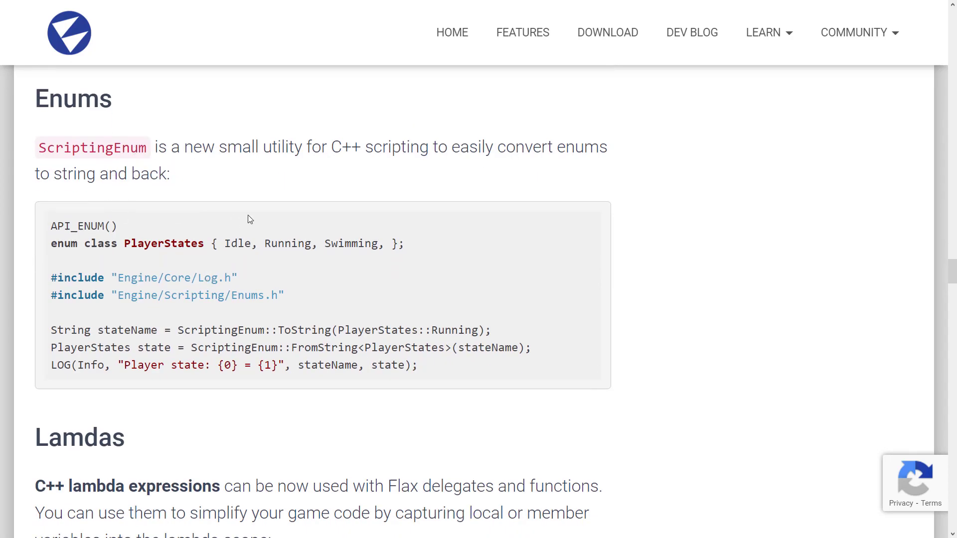
pyautogui.scroll(-8, 247, 215)
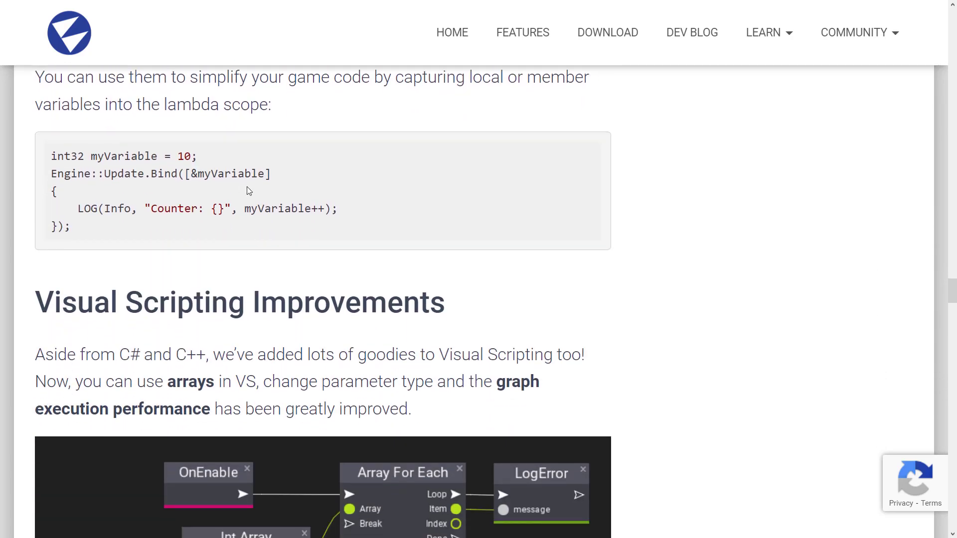
pyautogui.scroll(-7, 247, 191)
# - Continue through Visual Scripting Improvements and UI Navigation to Online Platforms listing Steam and Xbox Live
pyautogui.scroll(3, 231, 174)
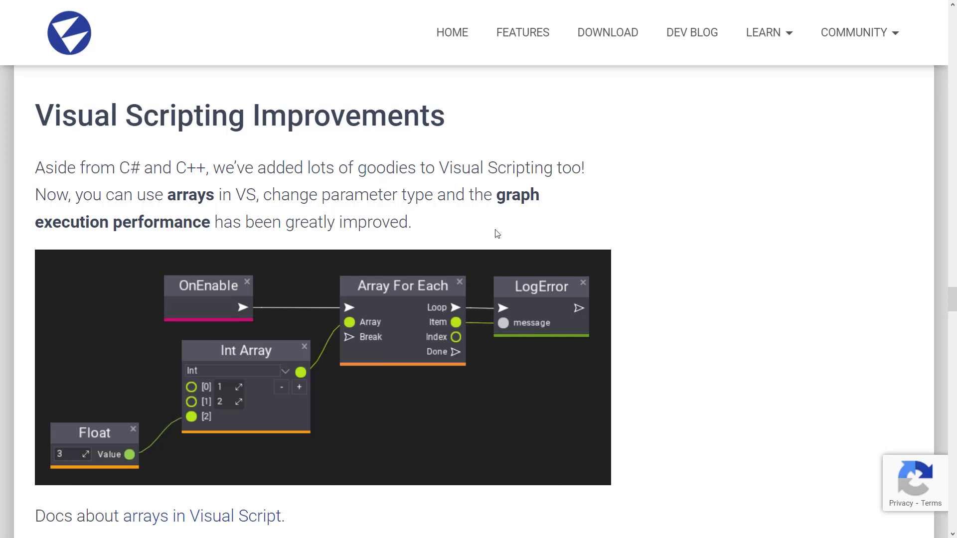
pyautogui.scroll(-9, 518, 229)
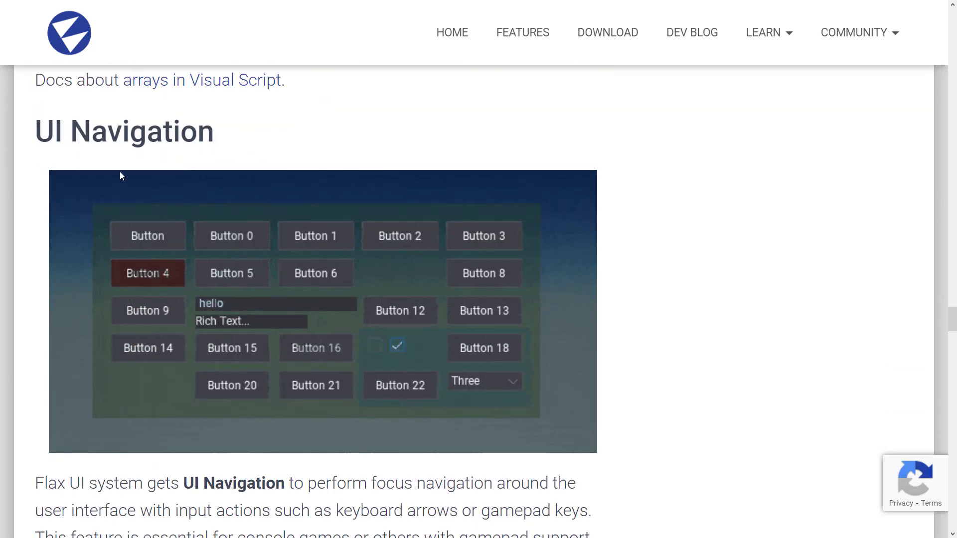
pyautogui.scroll(-3, 148, 197)
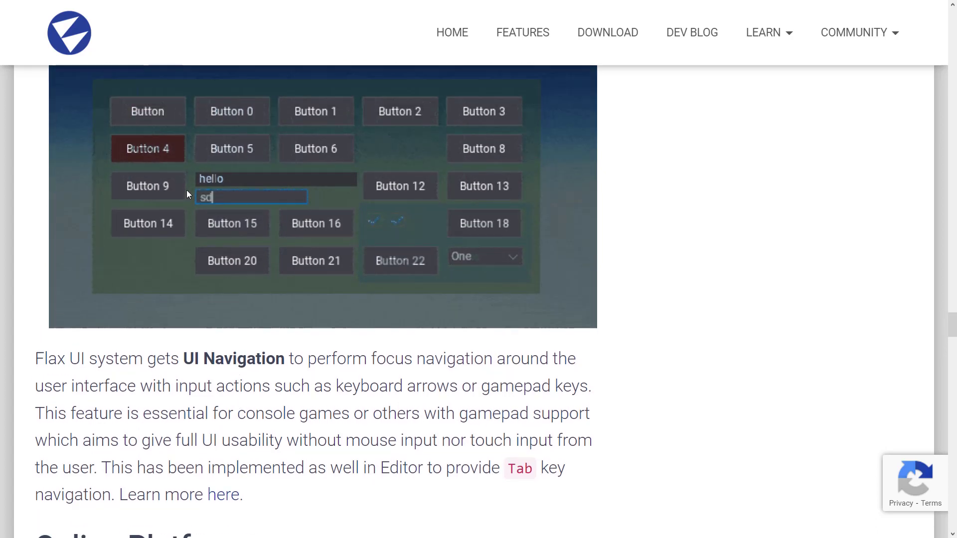
pyautogui.scroll(-5, 366, 311)
pyautogui.scroll(-3, 367, 312)
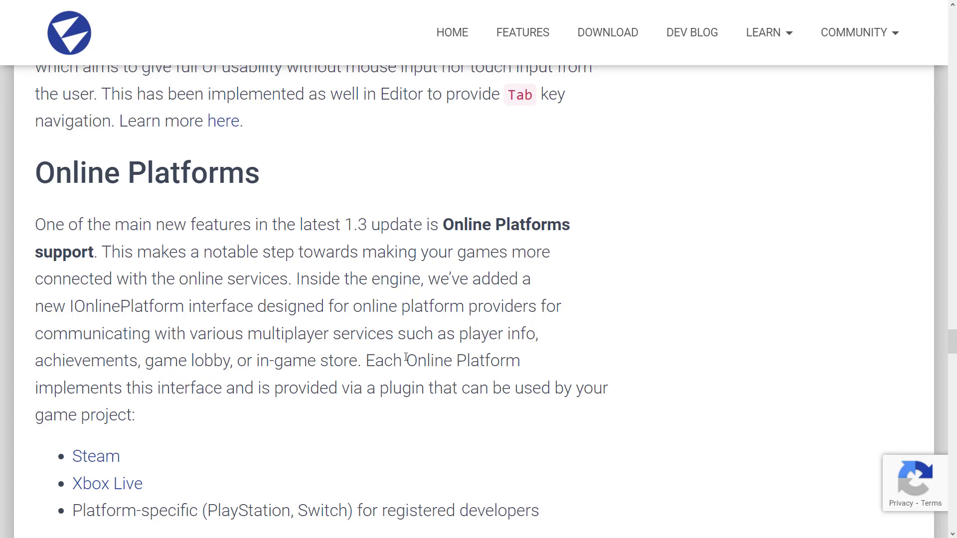
pyautogui.scroll(-1, 406, 358)
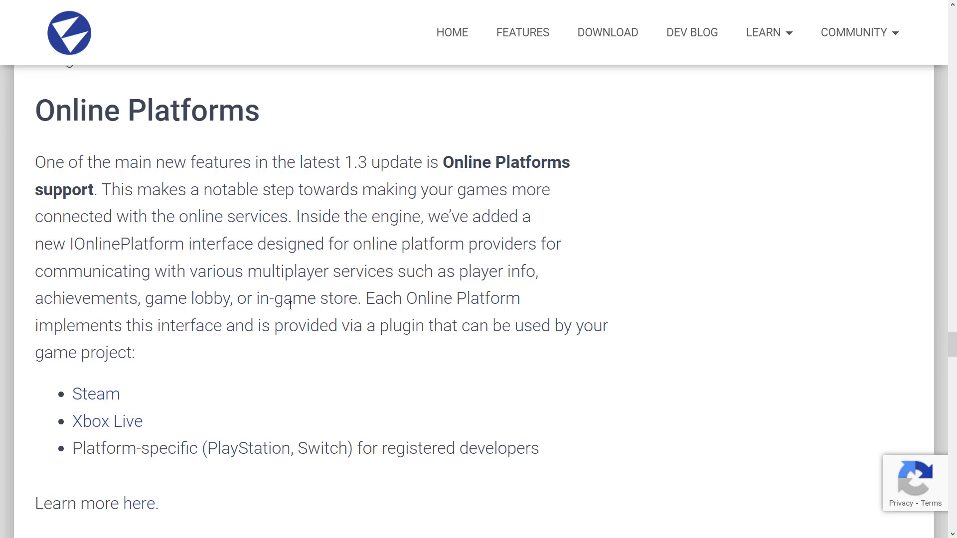
pyautogui.scroll(-2, 289, 302)
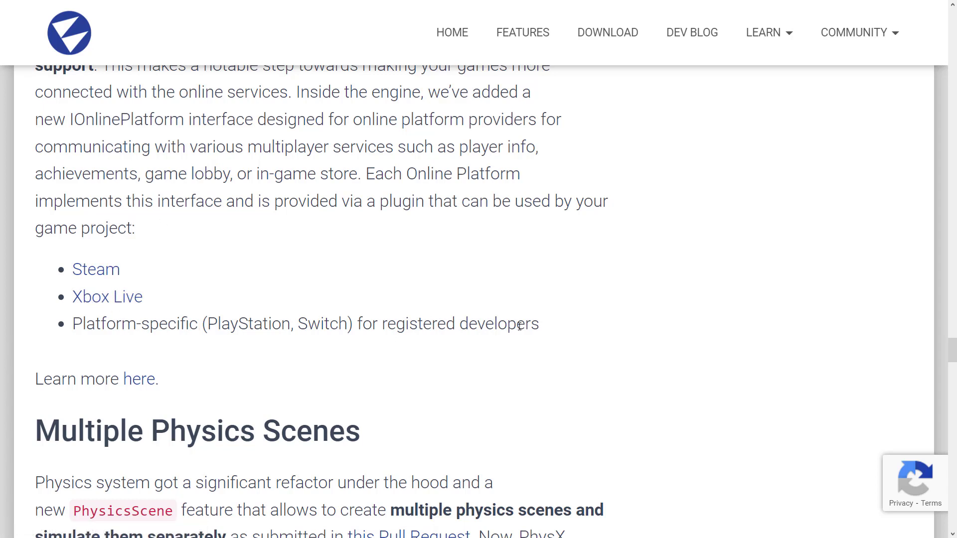
# - Read the Multiple Physics Scenes, Editor Tools and Visual Studio 2022 notes down to Platform Updates
pyautogui.scroll(-4, 519, 326)
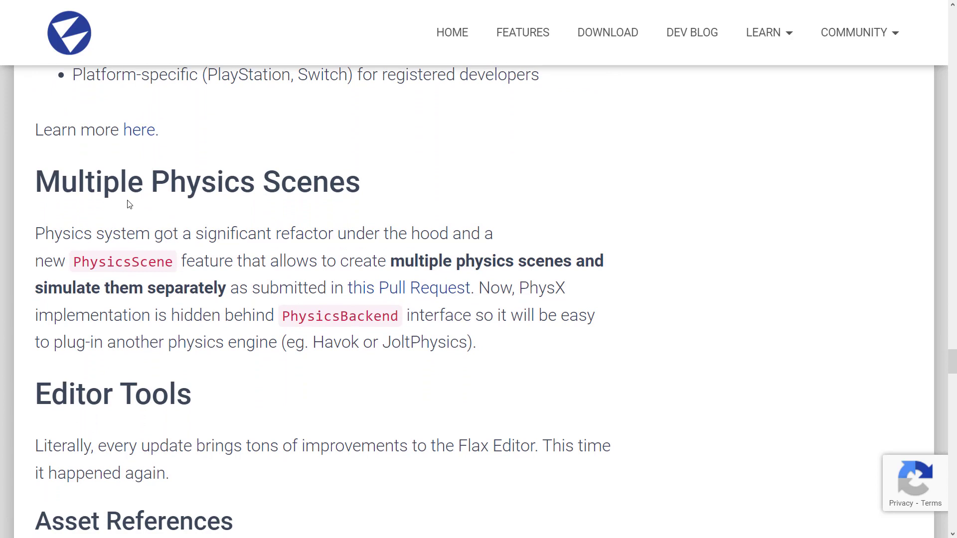
pyautogui.scroll(-1, 128, 204)
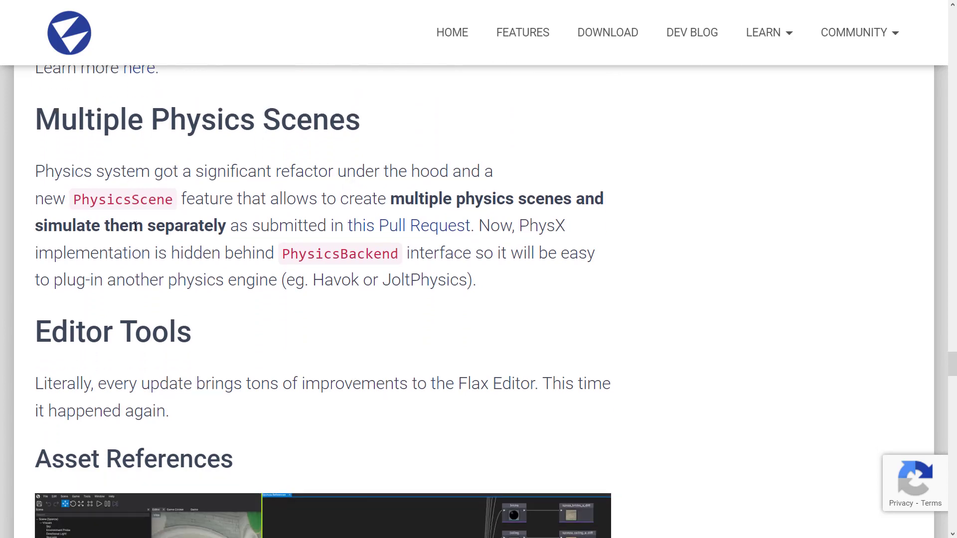
pyautogui.scroll(-9, 236, 234)
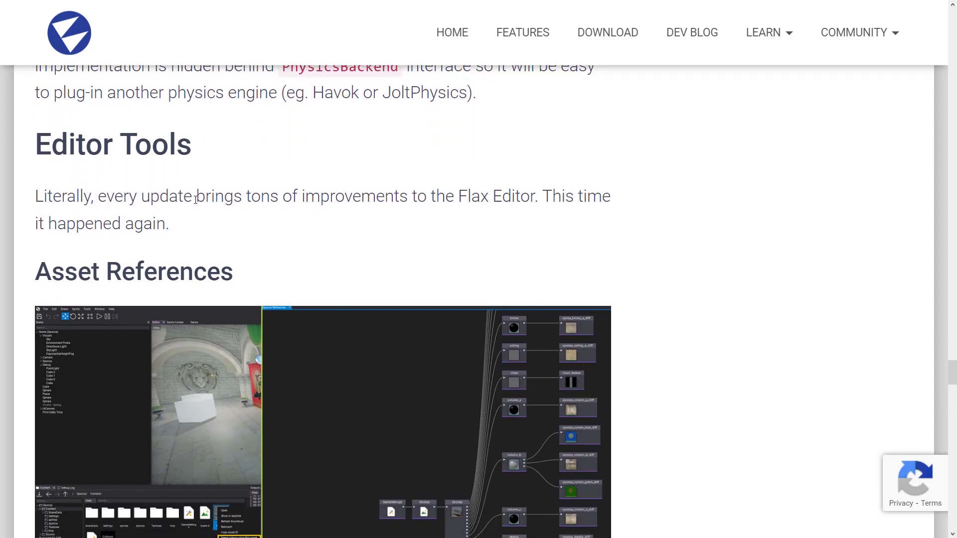
pyautogui.scroll(-12, 196, 200)
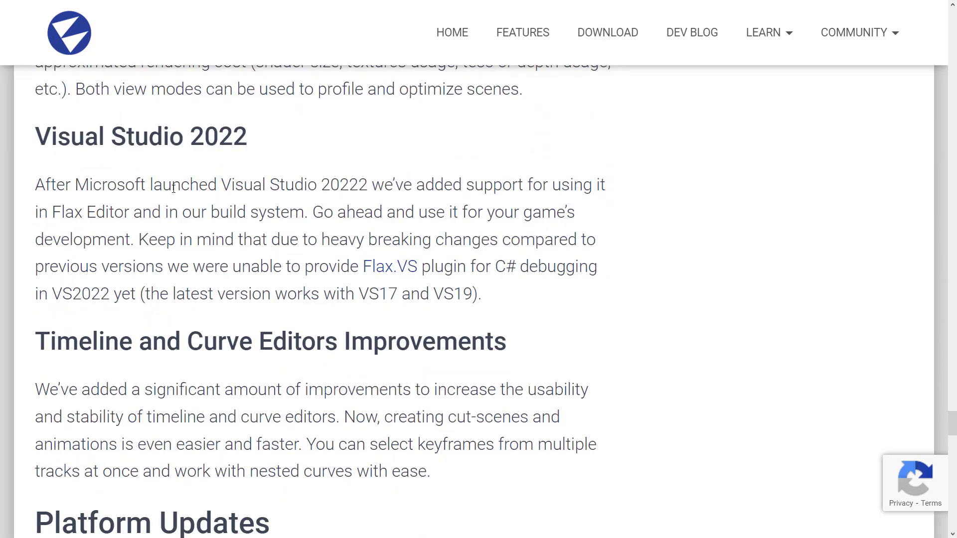
pyautogui.moveTo(156, 186); pyautogui.dragTo(514, 292)
pyautogui.click(220, 193)
pyautogui.scroll(-3, 221, 192)
pyautogui.scroll(-4, 434, 230)
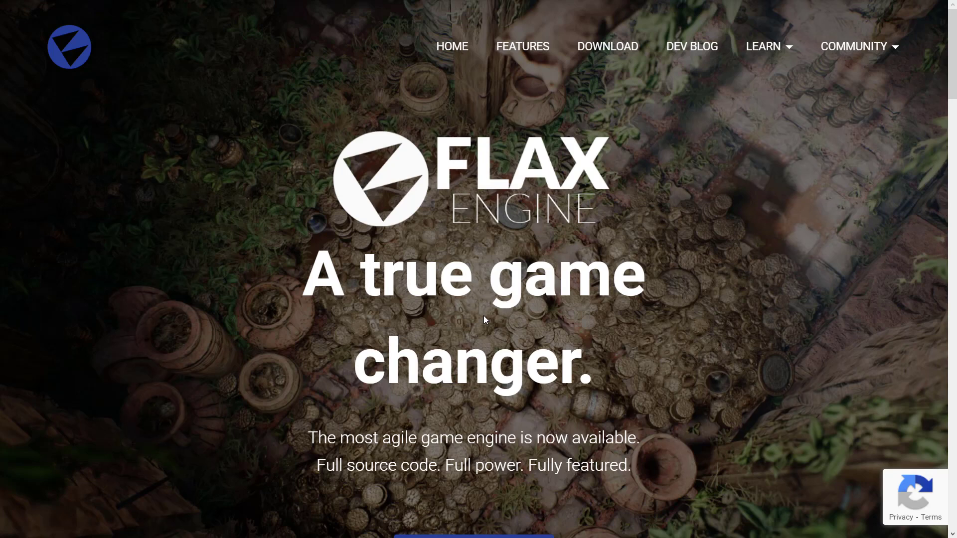
# - Show the Features page full screen and scroll its 'What makes Flax better?' list to Get Started Now
pyautogui.press('F11')
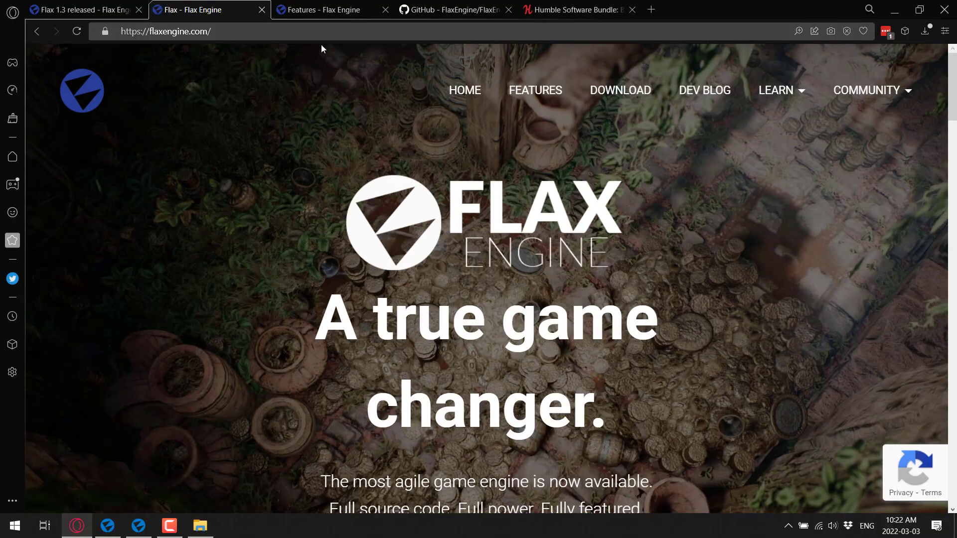
pyautogui.press('F11')
pyautogui.scroll(-10, 503, 166)
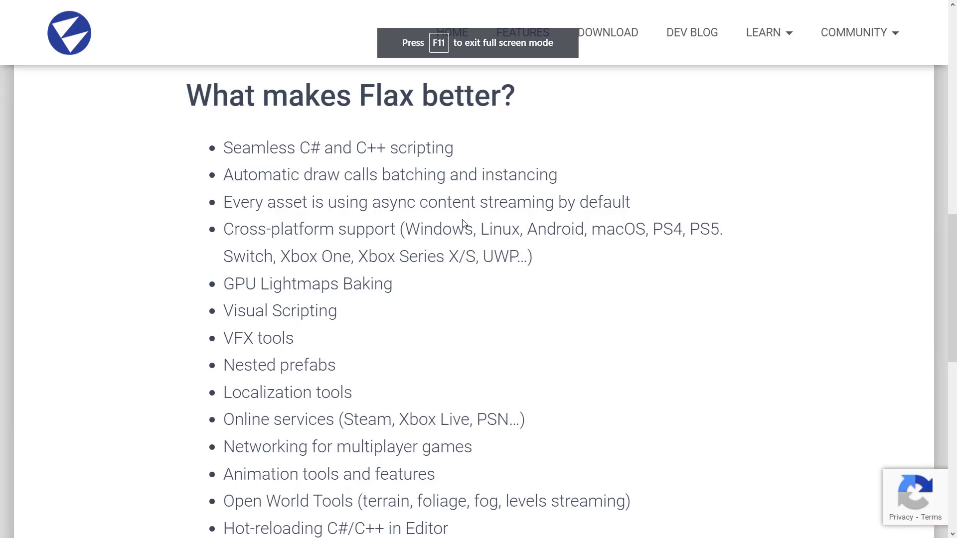
pyautogui.scroll(-1, 493, 292)
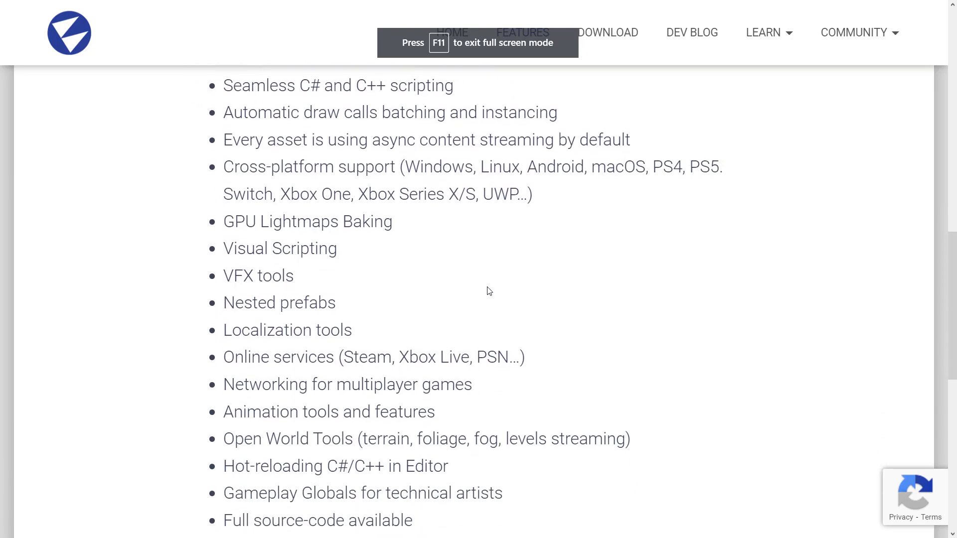
pyautogui.scroll(1, 487, 291)
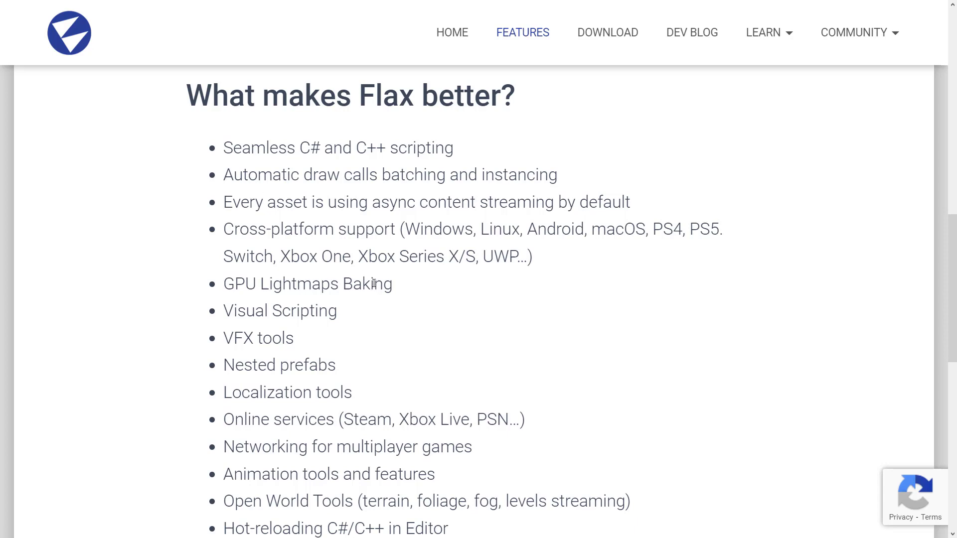
pyautogui.scroll(-3, 373, 283)
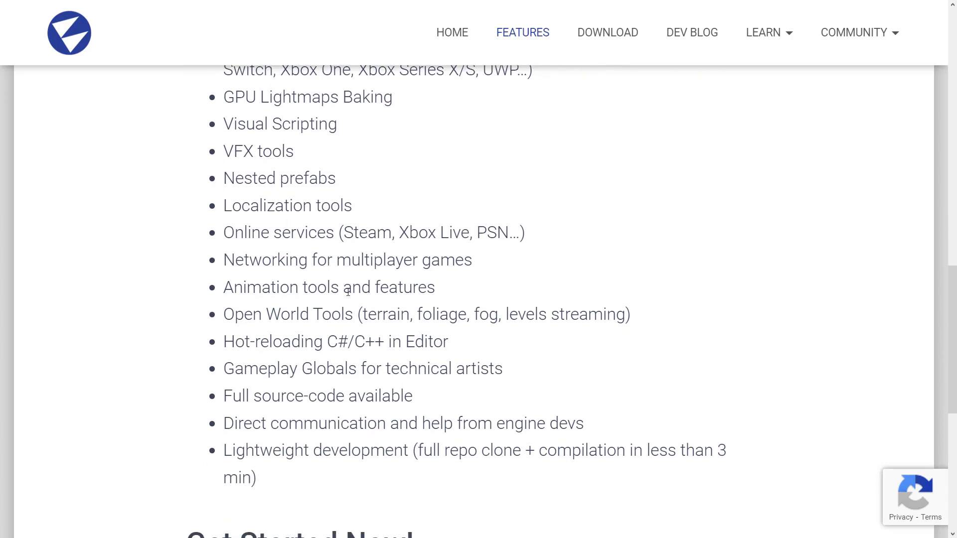
pyautogui.scroll(2, 344, 279)
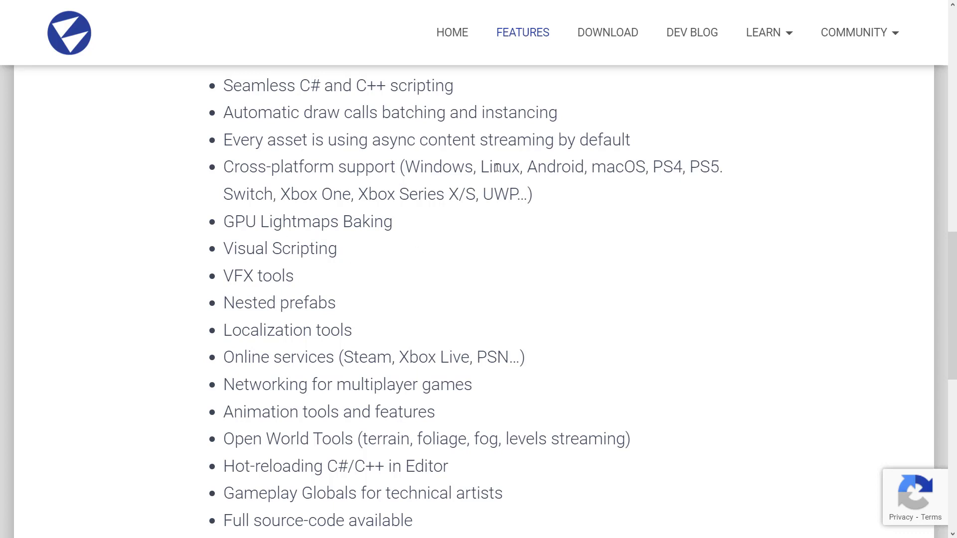
pyautogui.scroll(-5, 452, 359)
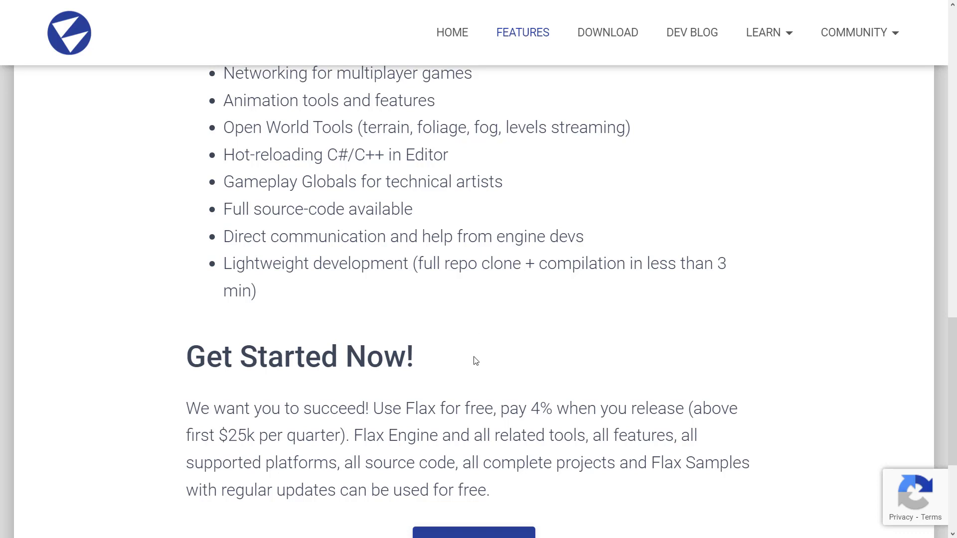
# - Highlight the Get Started Now terms: free use, the 4% fee and the $25k per quarter threshold
pyautogui.scroll(-1, 475, 362)
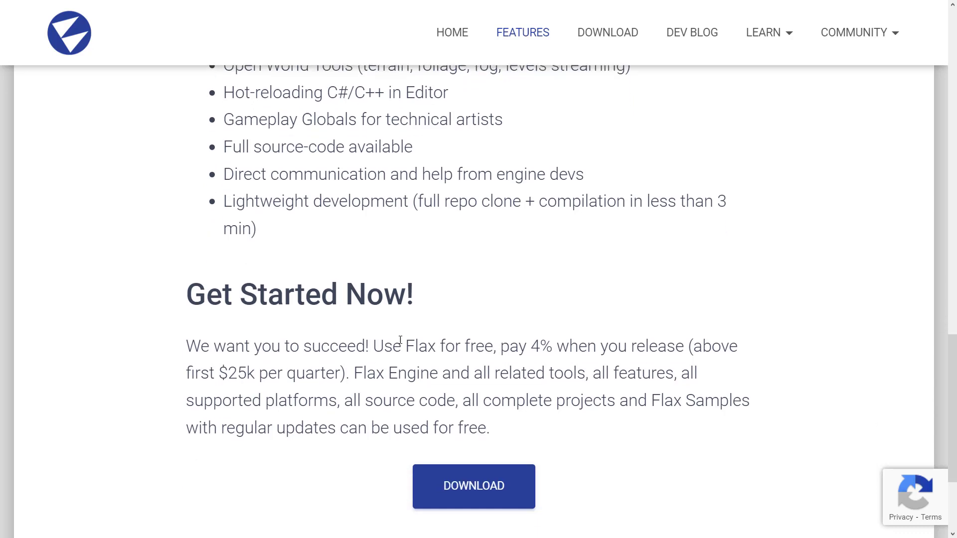
pyautogui.moveTo(209, 346); pyautogui.dragTo(568, 423)
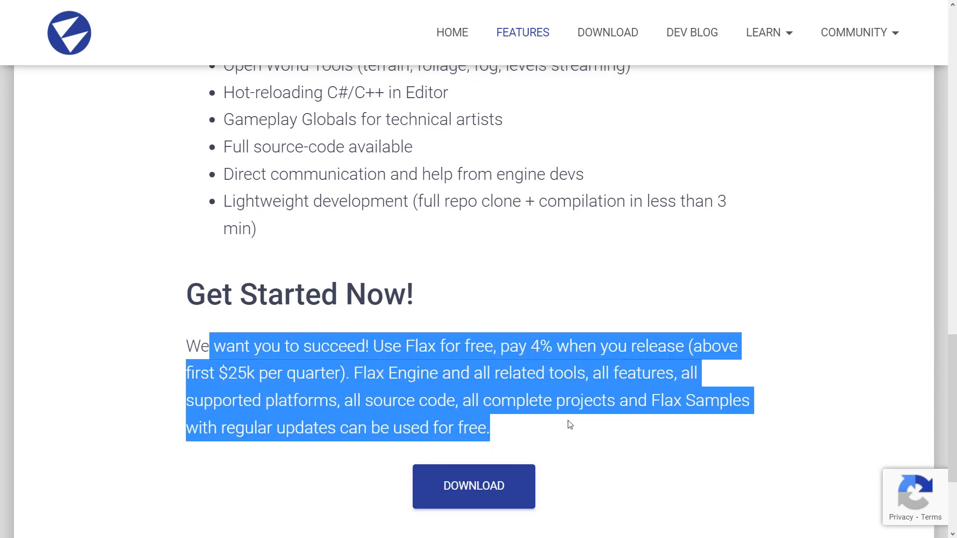
pyautogui.click(444, 336)
pyautogui.moveTo(420, 346); pyautogui.dragTo(553, 347)
pyautogui.click(489, 347)
pyautogui.click(553, 347)
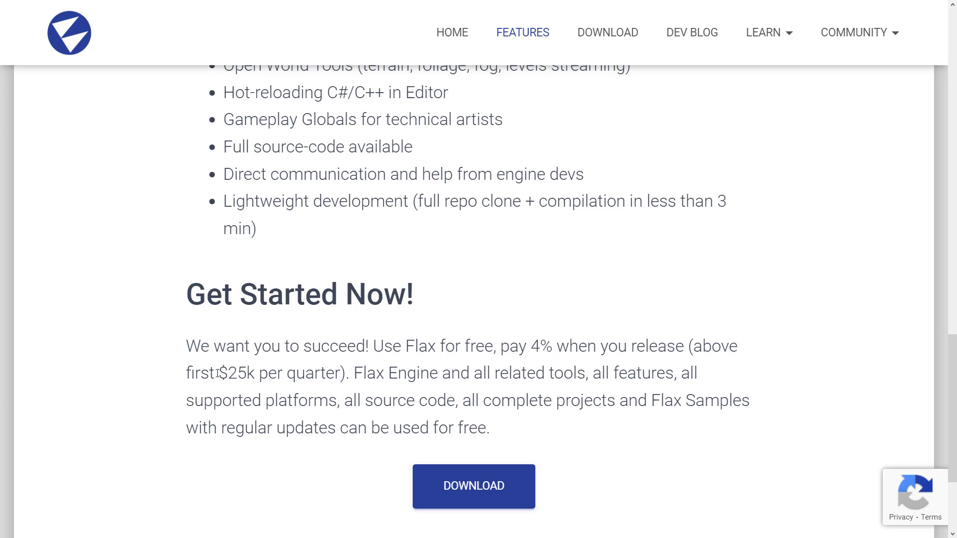
pyautogui.moveTo(216, 373); pyautogui.dragTo(273, 374)
pyautogui.click(446, 352)
# - Highlight the sentence about using Flax for free, then move to the FlaxEngine GitHub repository
pyautogui.moveTo(392, 373); pyautogui.dragTo(519, 419)
pyautogui.click(519, 419)
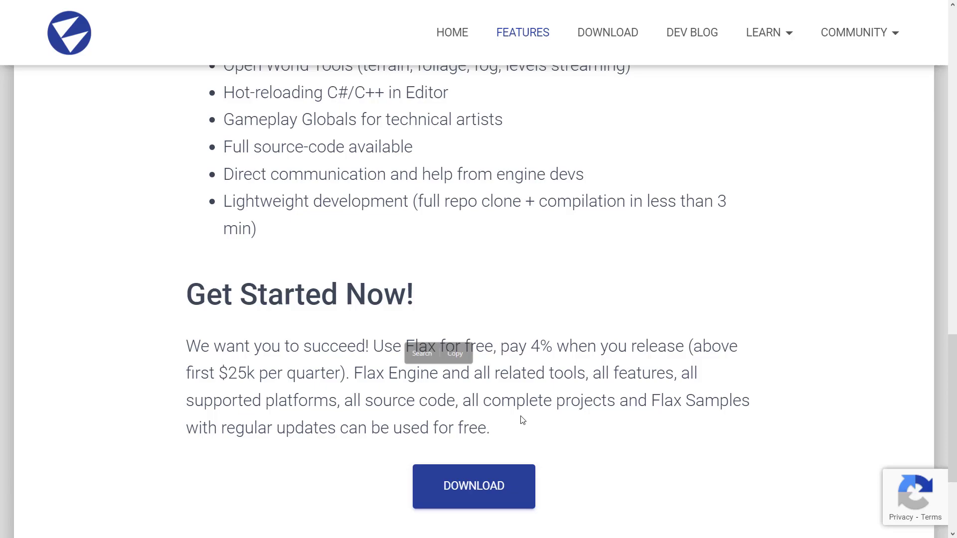
pyautogui.hotkey('ctrl', 'Tab')
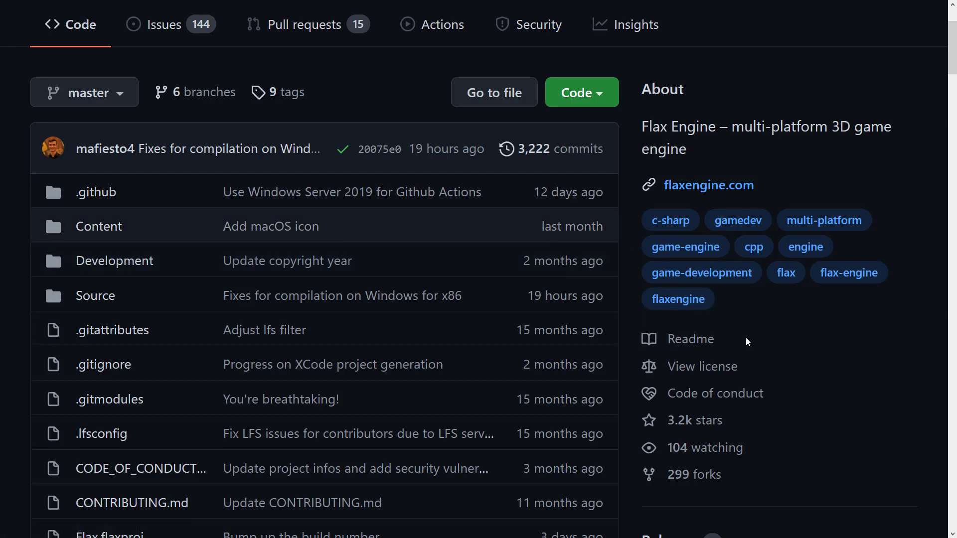
# - View the FlaxEngine repository's license, then return to the main page and scroll its file list
pyautogui.click(724, 367)
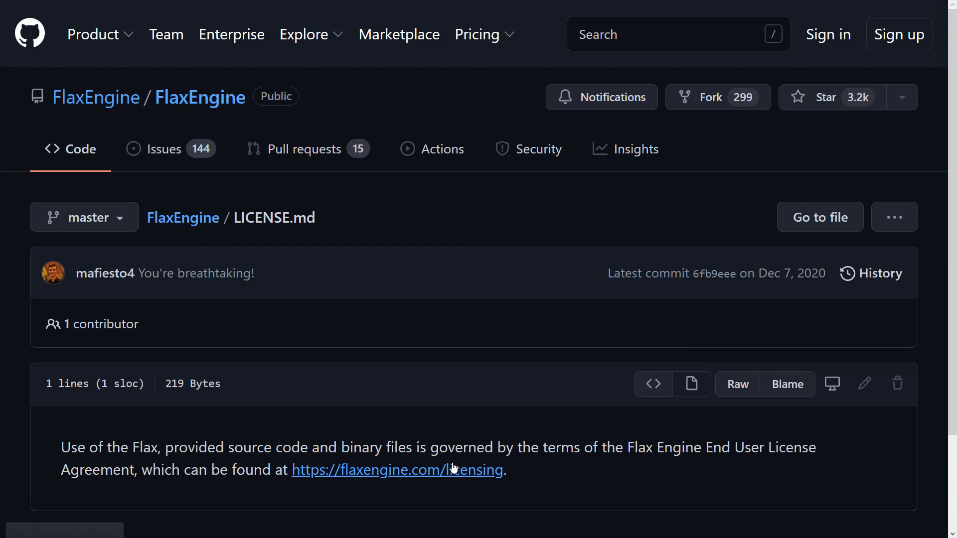
pyautogui.hotkey('alt', 'Left')
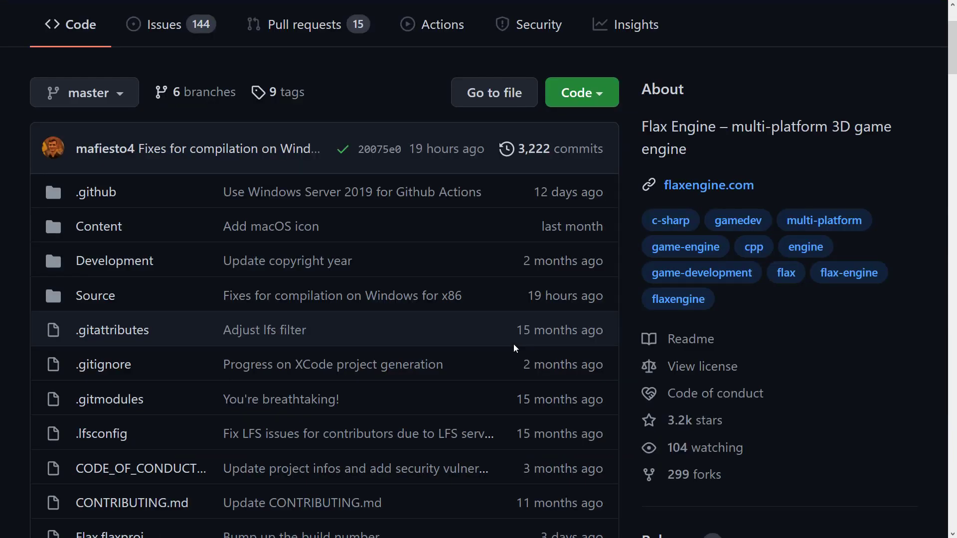
pyautogui.scroll(-3, 516, 333)
pyautogui.scroll(-7, 515, 333)
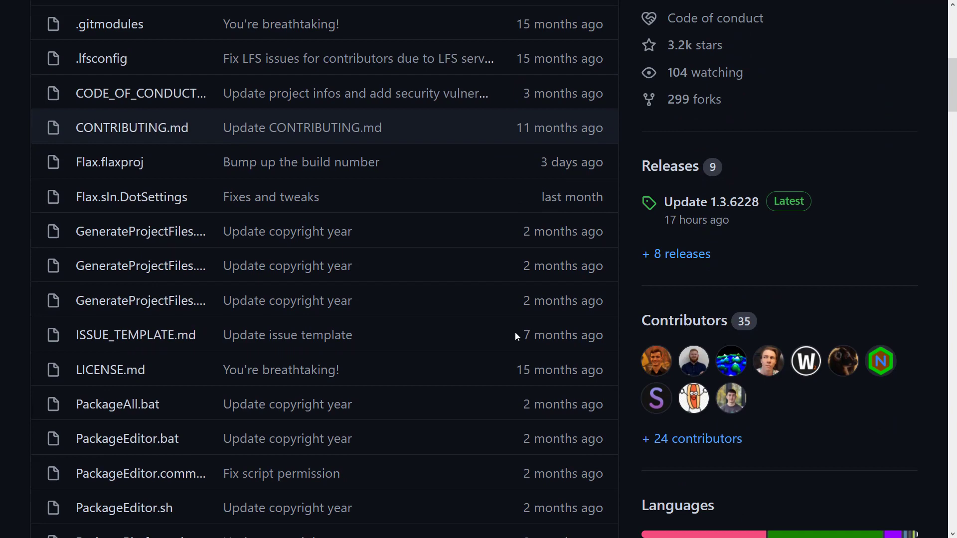
pyautogui.scroll(-3, 515, 331)
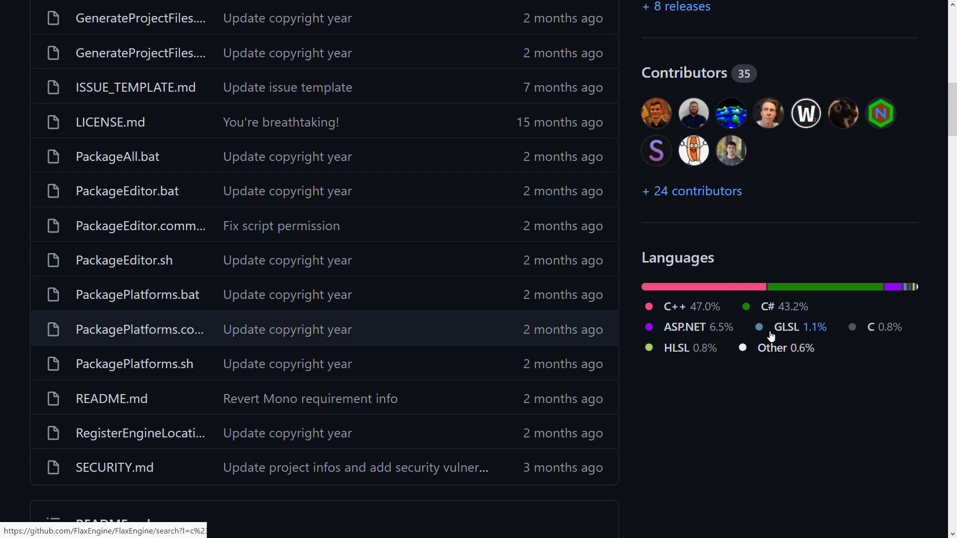
# - Look over the repository sidebar's releases, contributors and languages
pyautogui.scroll(9, 752, 346)
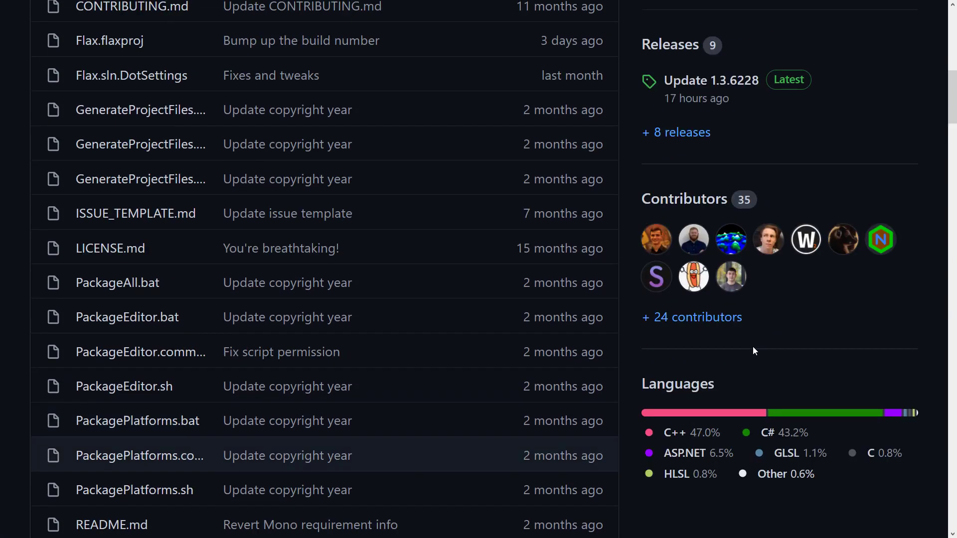
pyautogui.scroll(2, 655, 310)
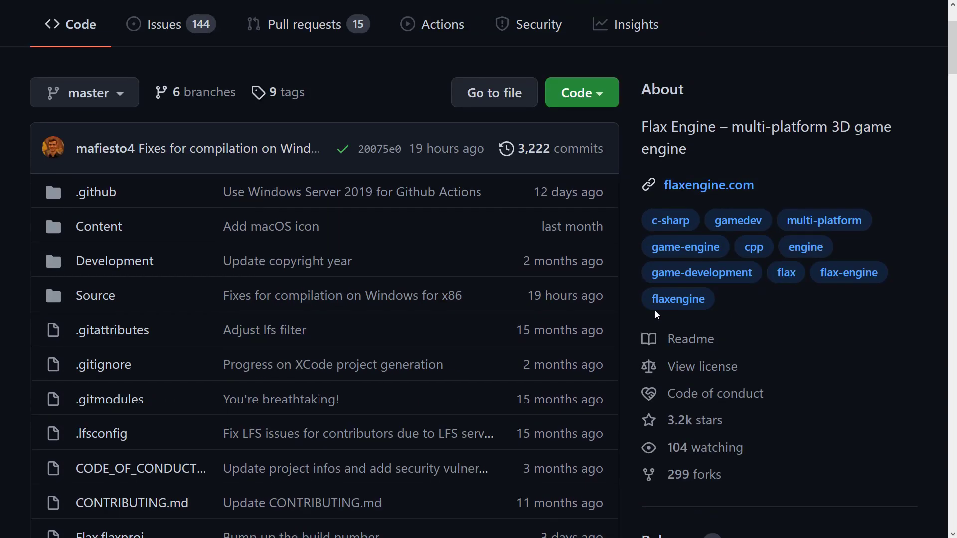
pyautogui.scroll(-1, 655, 310)
pyautogui.scroll(-1, 650, 307)
pyautogui.scroll(1, 650, 306)
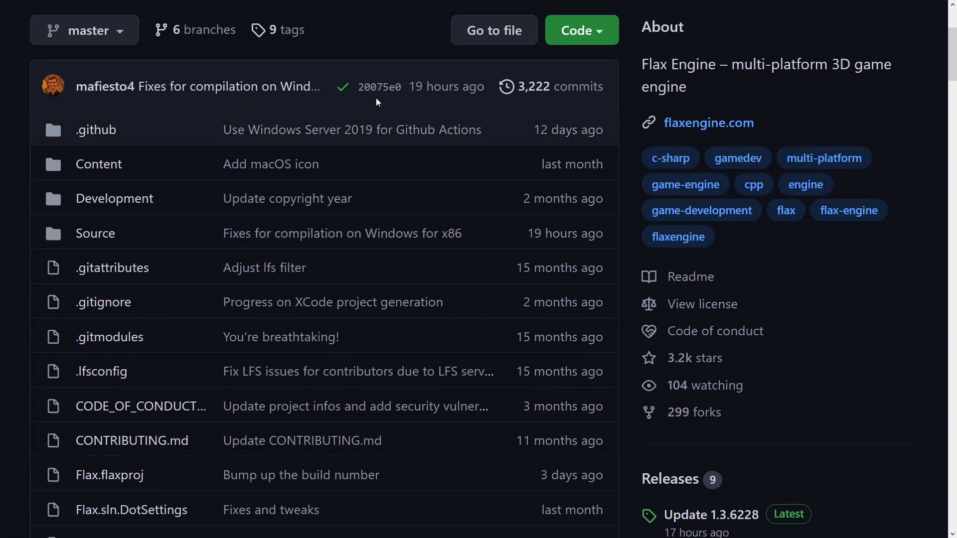
pyautogui.scroll(-3, 706, 331)
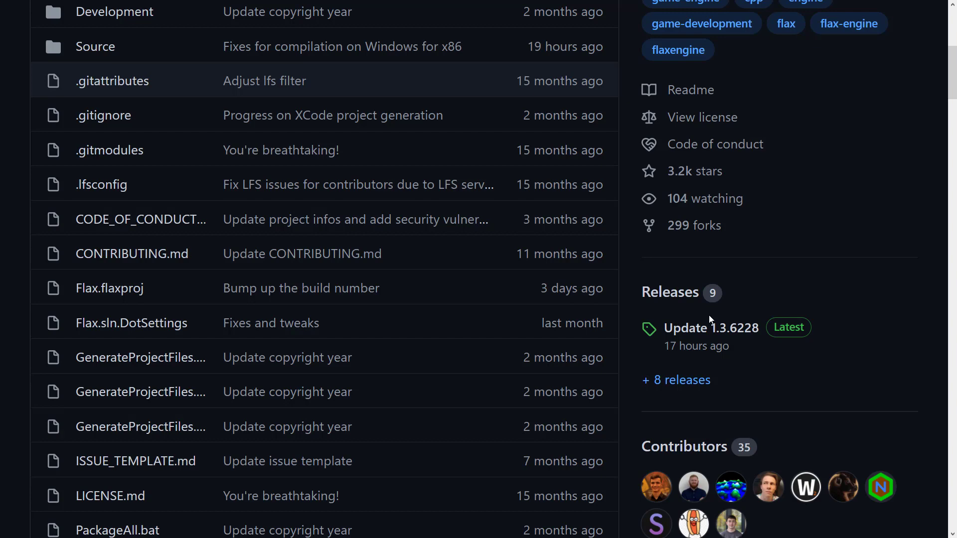
pyautogui.scroll(4, 514, 319)
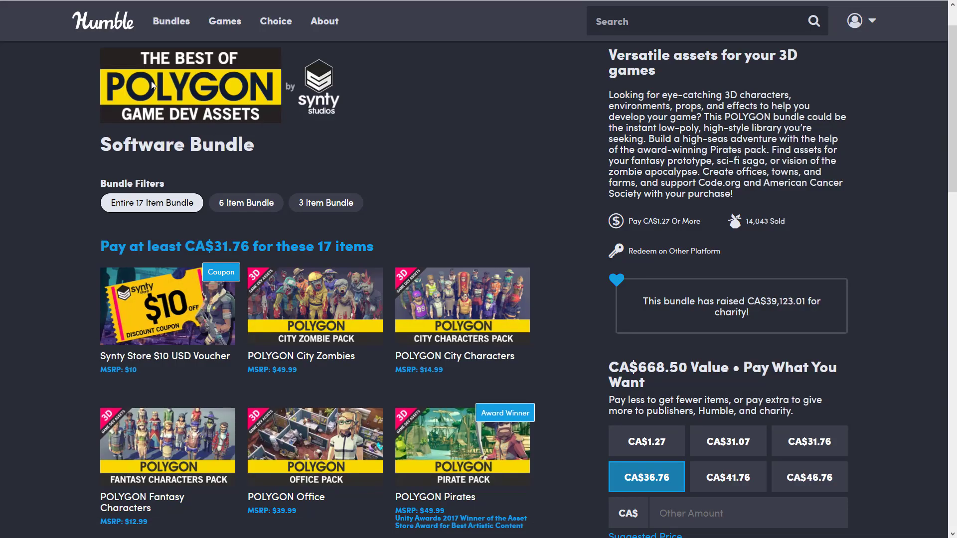
# - Scroll through the POLYGON bundle's list of included packs
pyautogui.scroll(-2, 708, 413)
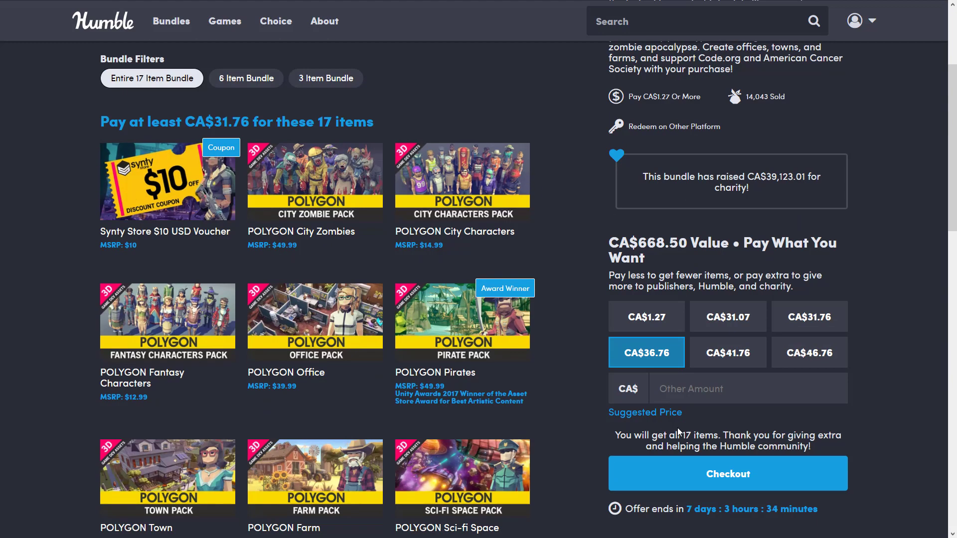
pyautogui.scroll(-2, 488, 346)
pyautogui.scroll(-3, 488, 346)
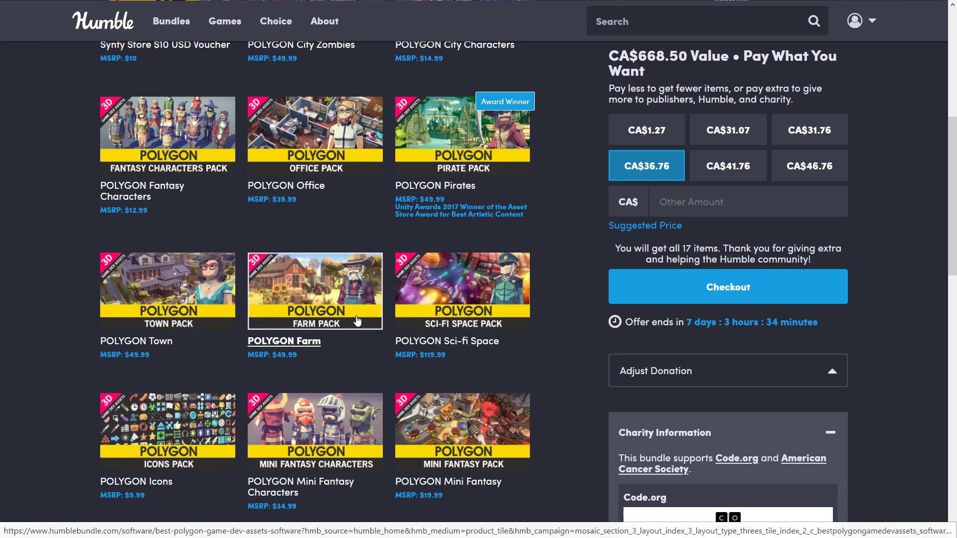
pyautogui.scroll(-1, 370, 310)
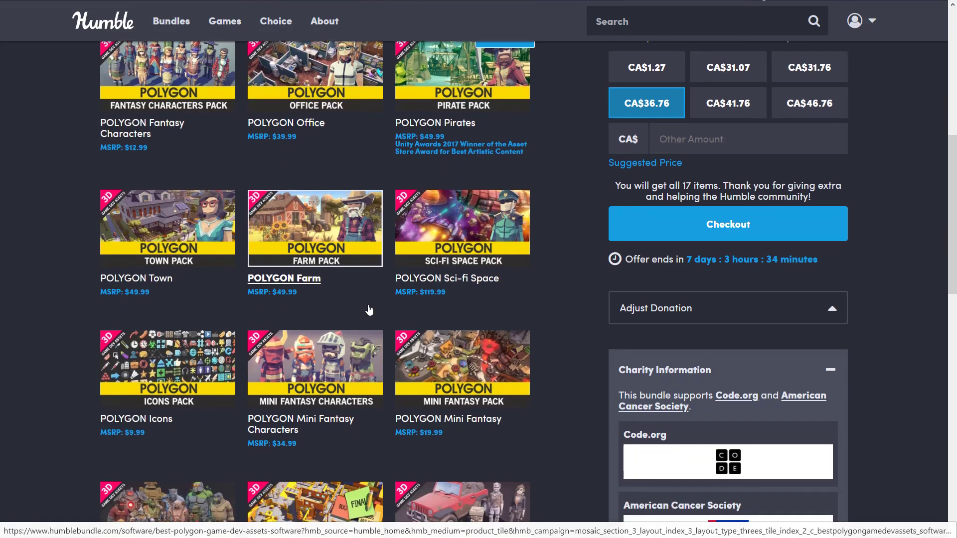
pyautogui.scroll(-7, 368, 306)
pyautogui.scroll(1, 485, 302)
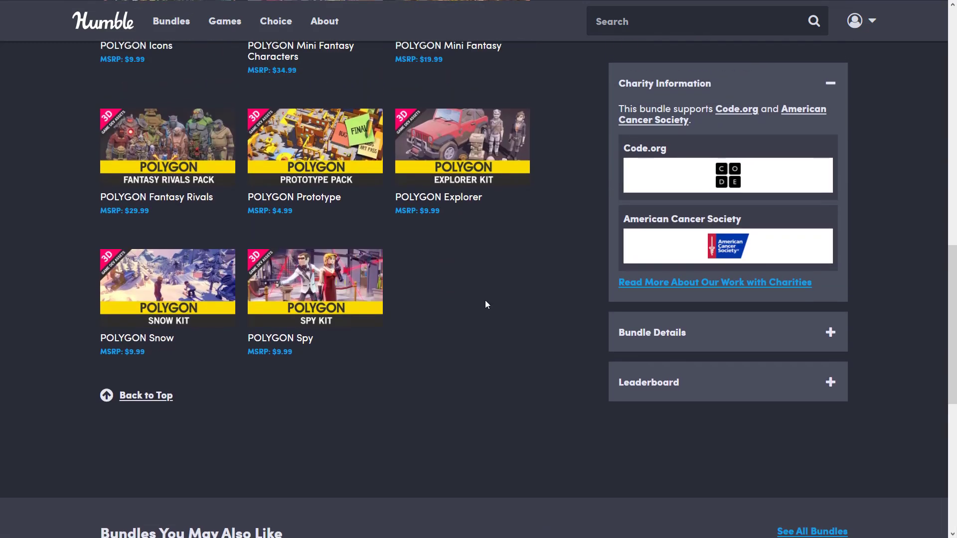
pyautogui.scroll(7, 485, 302)
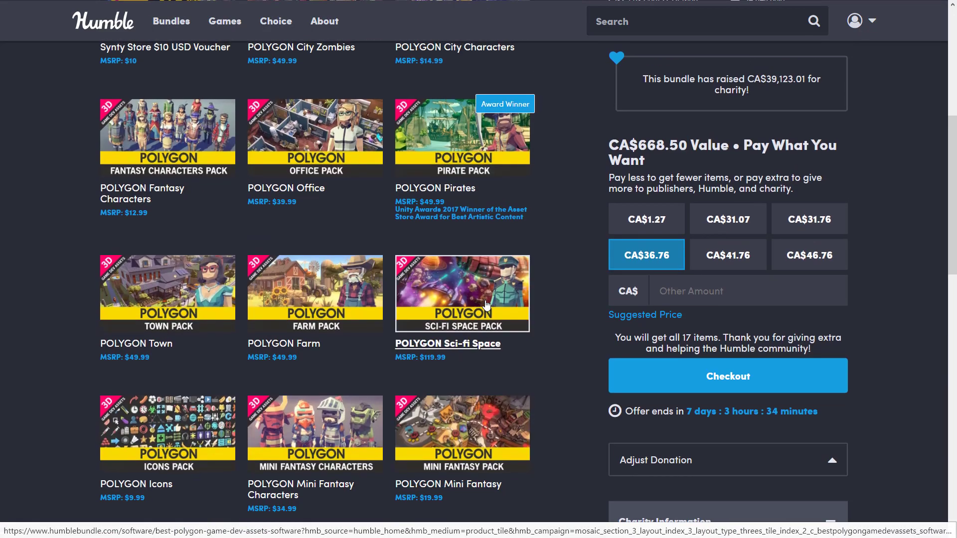
pyautogui.scroll(1, 485, 304)
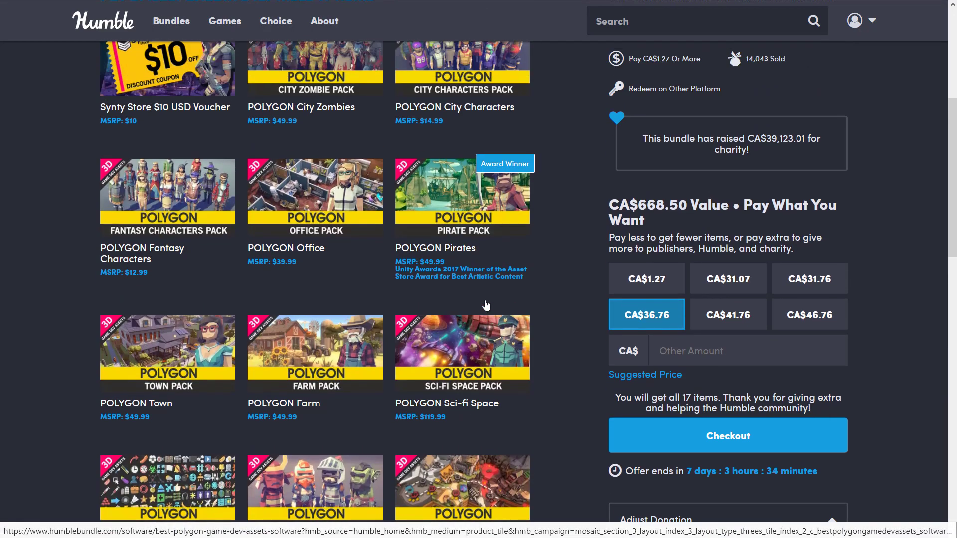
# - View the POLYGON Sci-fi Space pack details, then close them
pyautogui.click(488, 344)
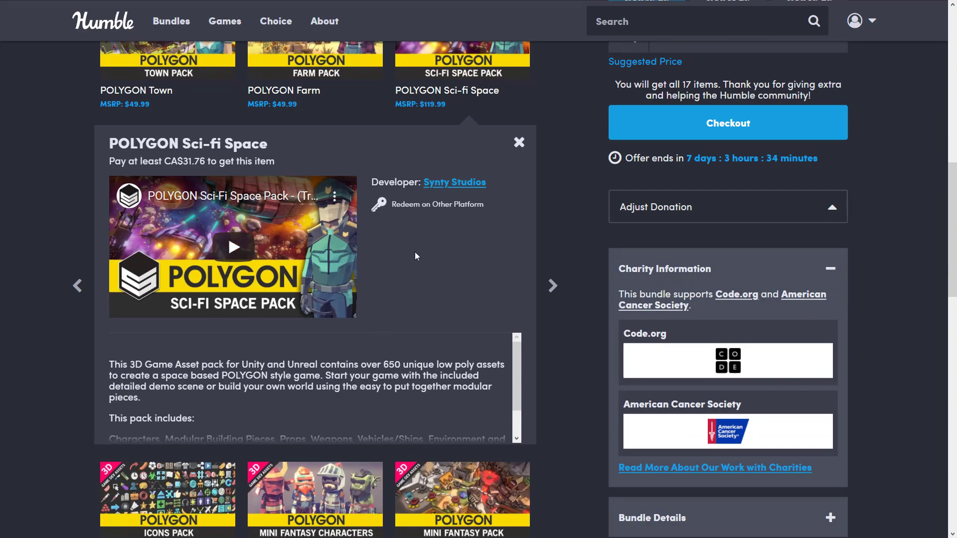
pyautogui.click(518, 143)
pyautogui.scroll(6, 577, 226)
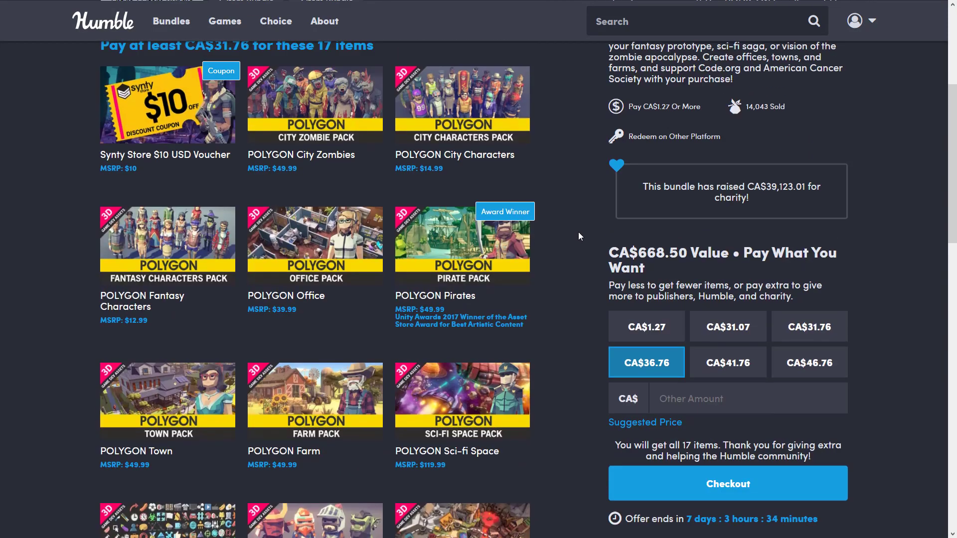
pyautogui.scroll(2, 578, 239)
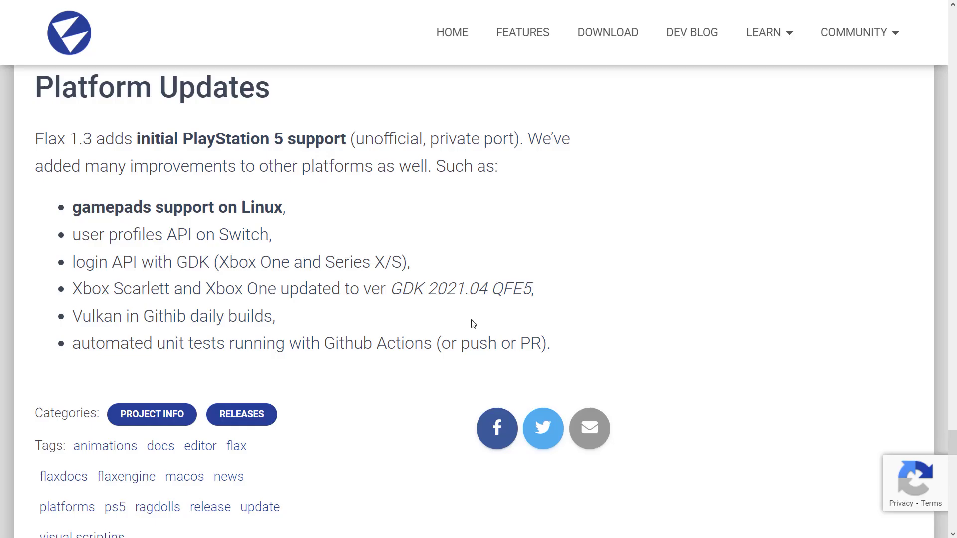
# - Highlight 'Flax 1.3' in the release notes and show the Flax Engine homepage full screen
pyautogui.moveTo(43, 145); pyautogui.dragTo(100, 144)
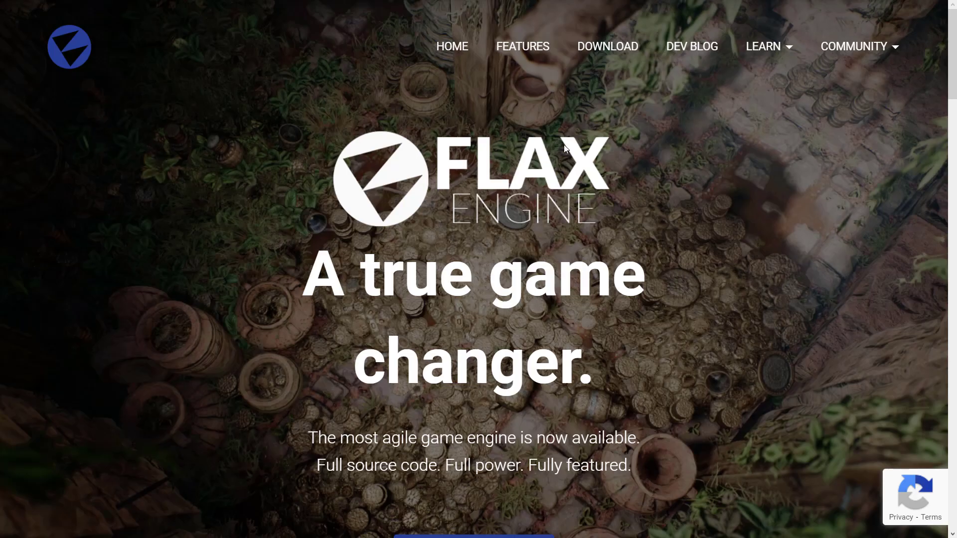
pyautogui.press('F11')
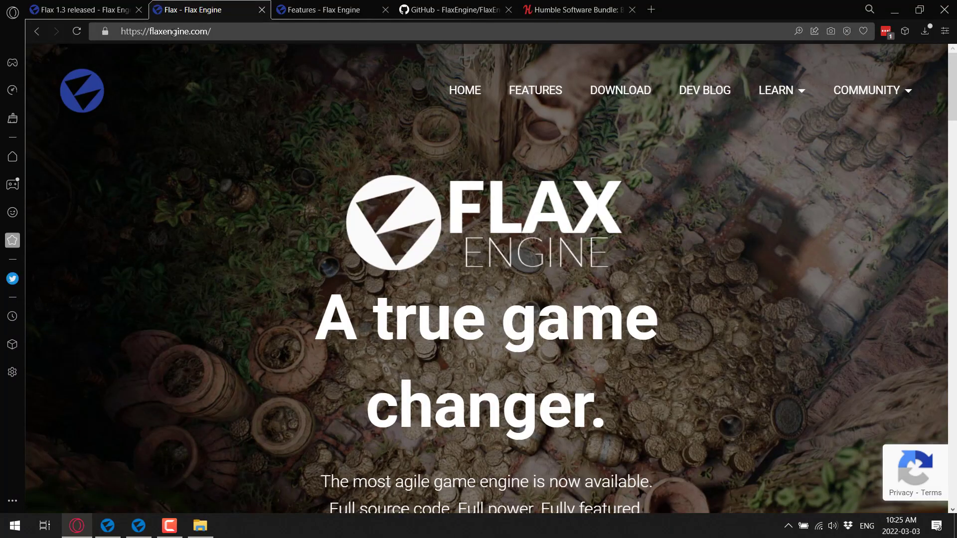
pyautogui.press('F11')
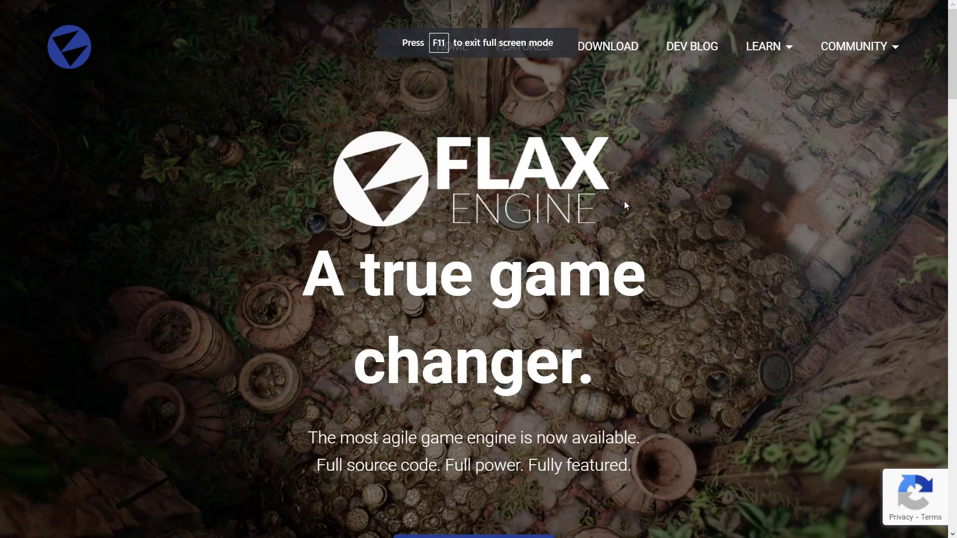